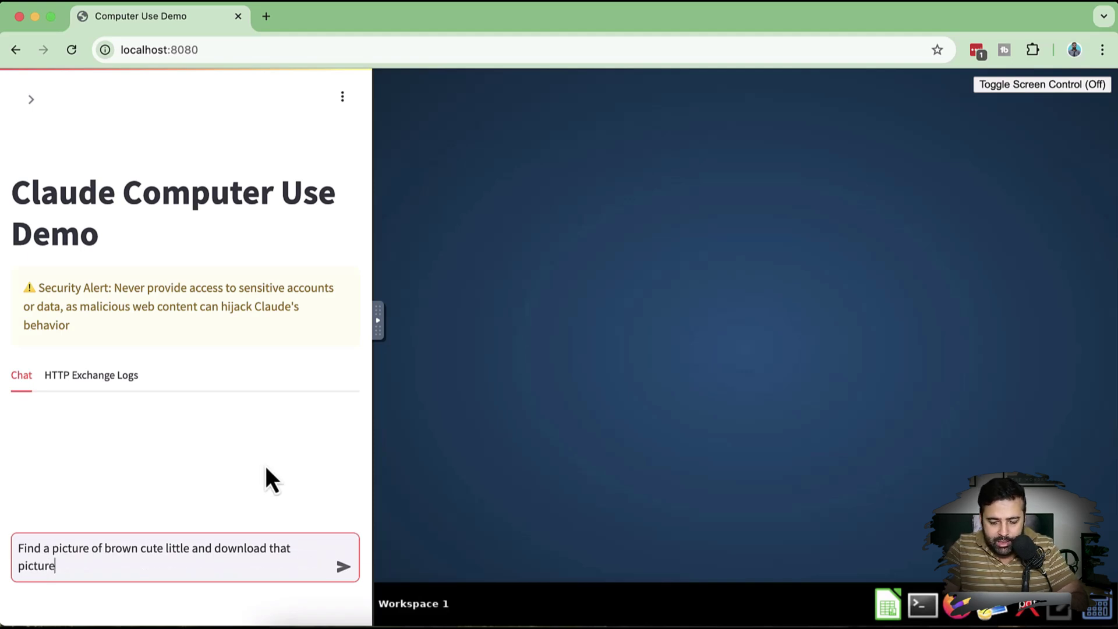
Send the agent the request "Find a picture of brown cute little and download that picture".
key("Return")
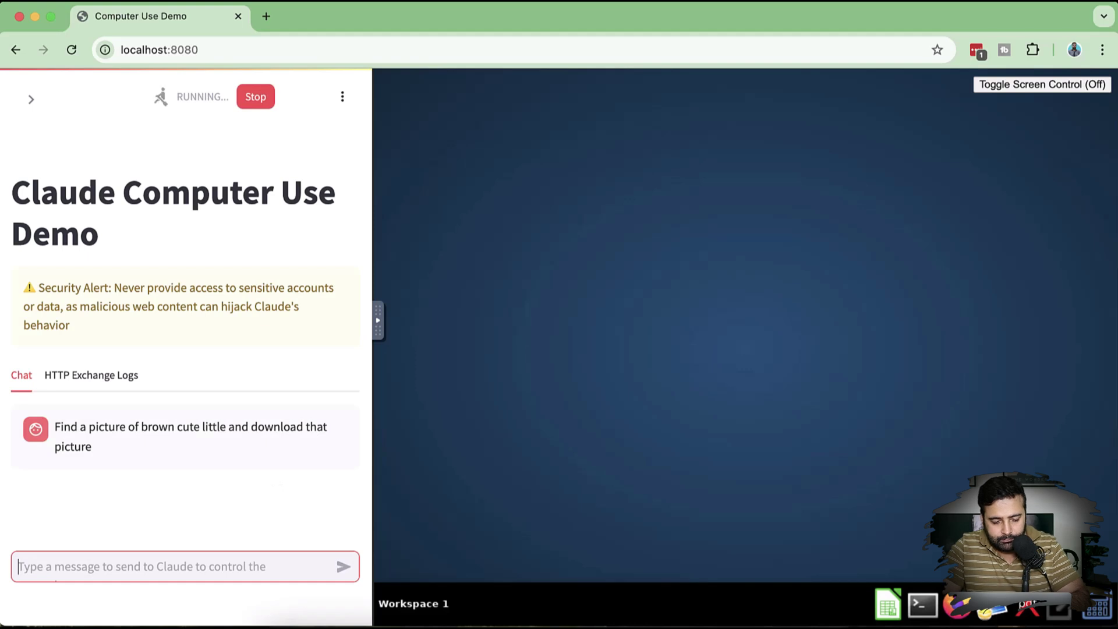
left_click(263, 455)
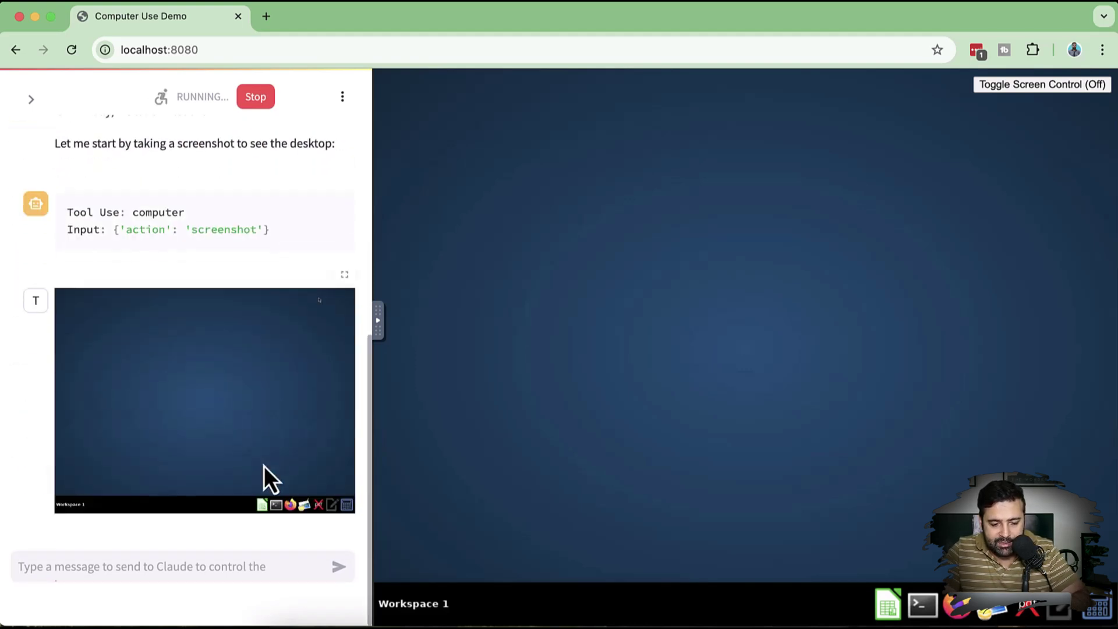
Follow the agent's chat log from its first desktop screenshot through opening Firefox and entering the puppy image search.
scroll(280, 400, "up", 4)
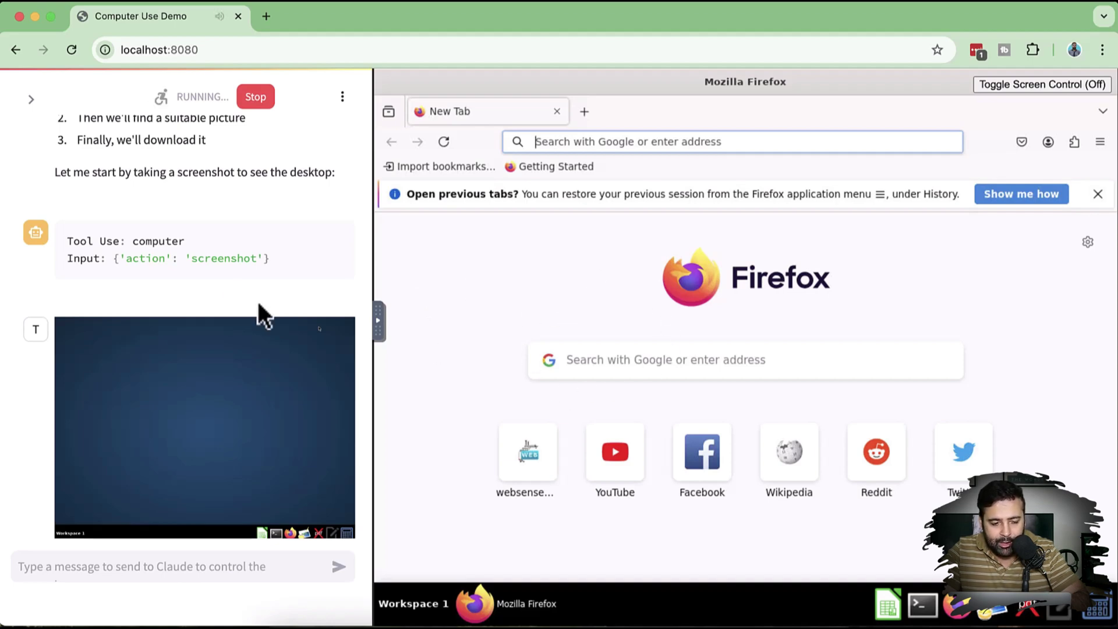
scroll(224, 236, "down", 5)
scroll(221, 224, "down", 5)
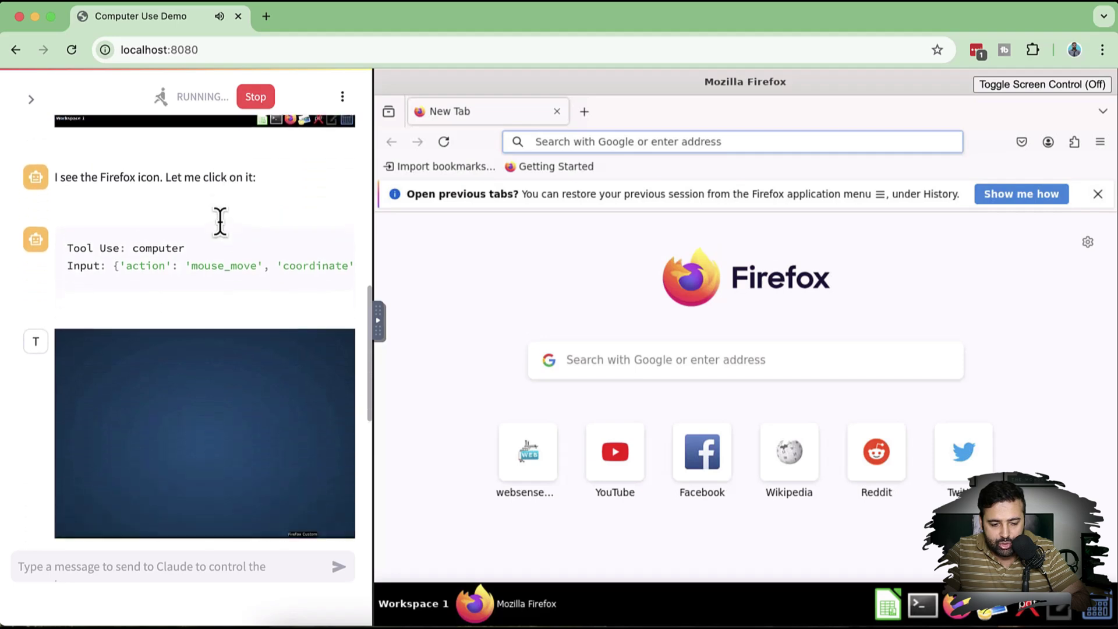
scroll(222, 224, "down", 5)
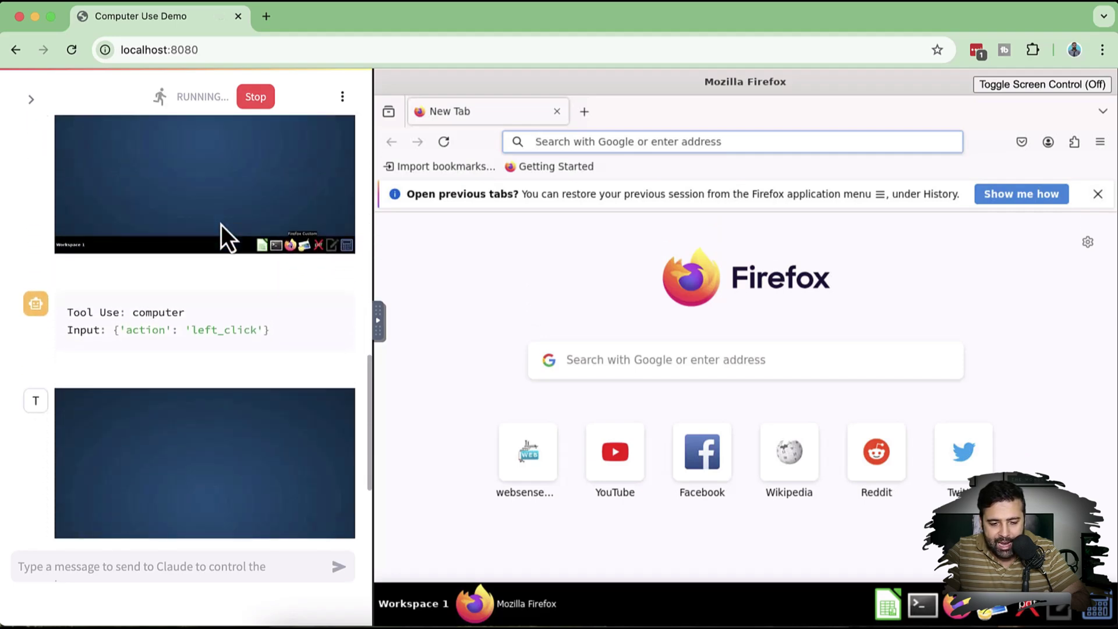
scroll(221, 225, "down", 1)
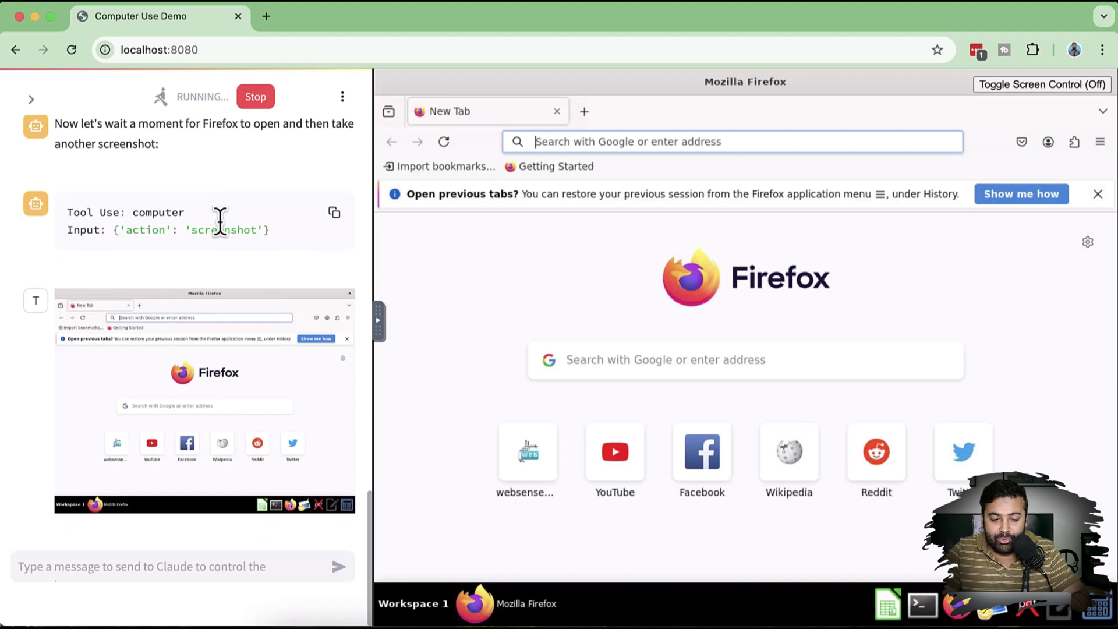
scroll(220, 221, "down", 3)
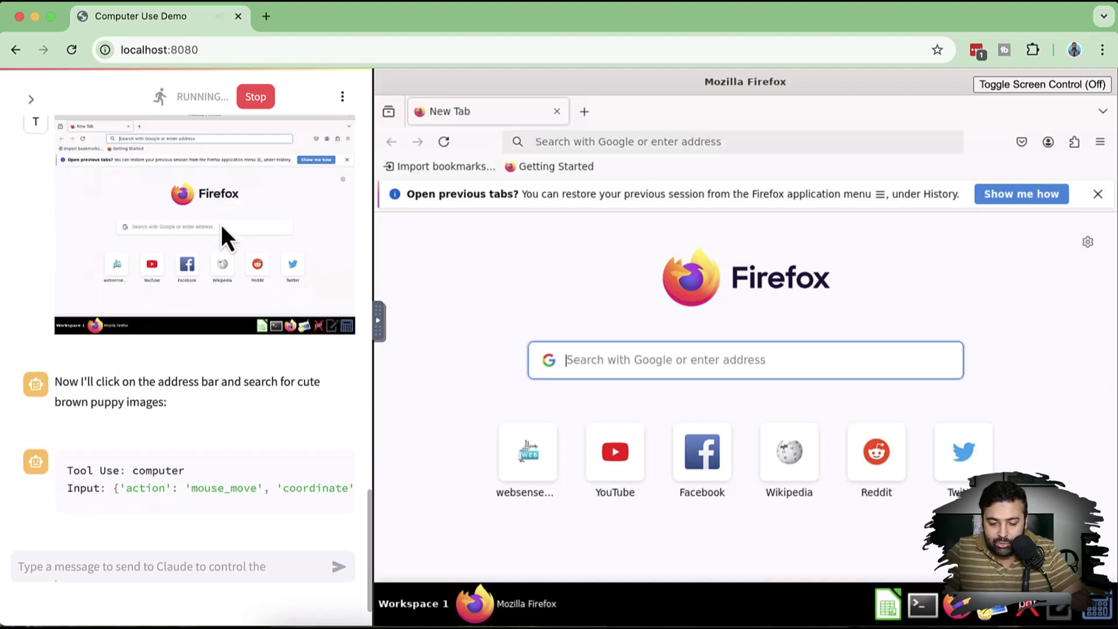
scroll(222, 225, "down", 6)
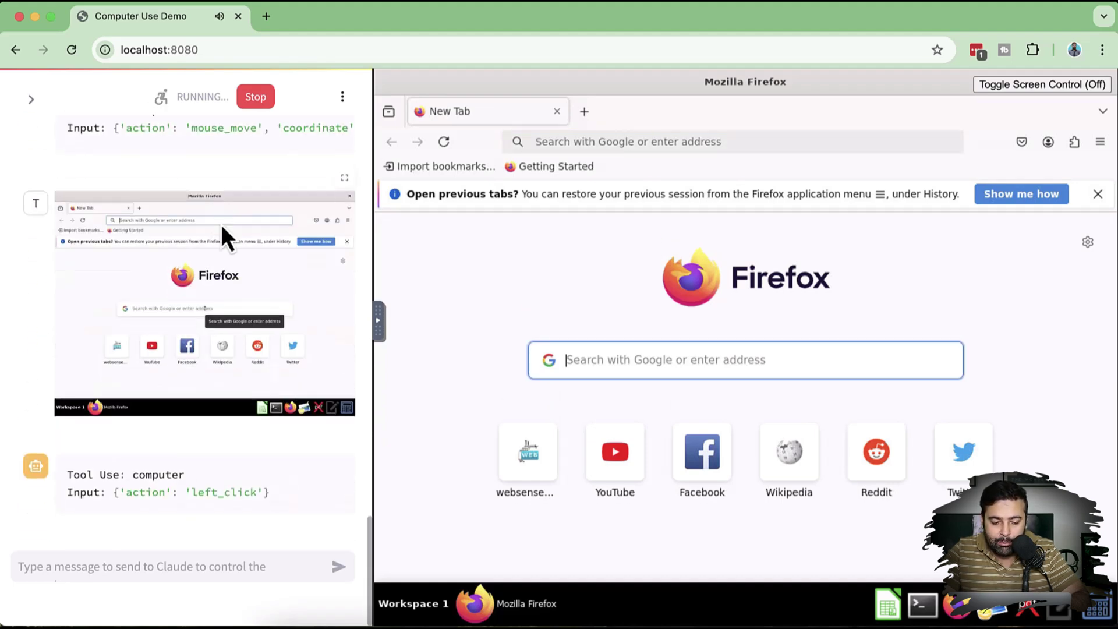
scroll(221, 225, "down", 2)
scroll(221, 225, "down", 4)
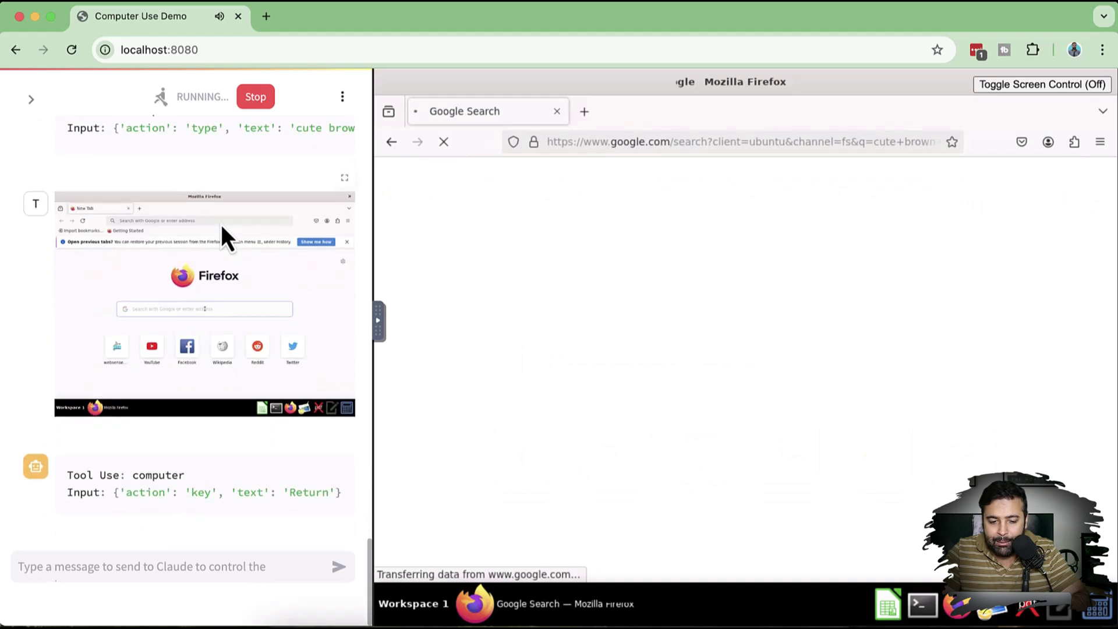
scroll(222, 224, "down", 5)
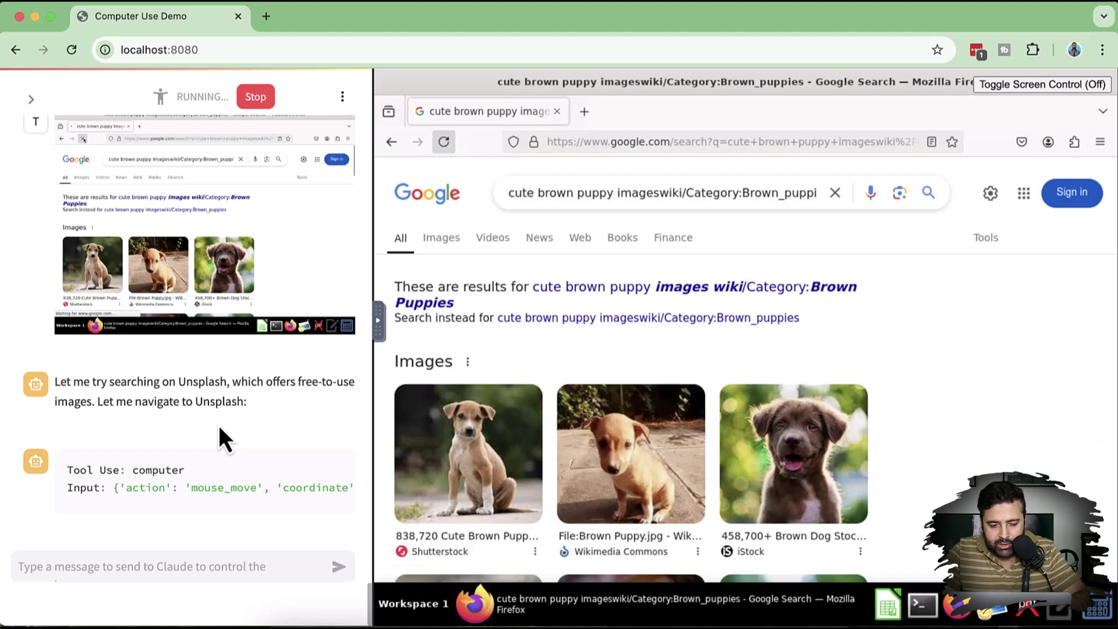
Read the agent's message about searching Unsplash and review its package installation output through the image file check.
triple_click(199, 380)
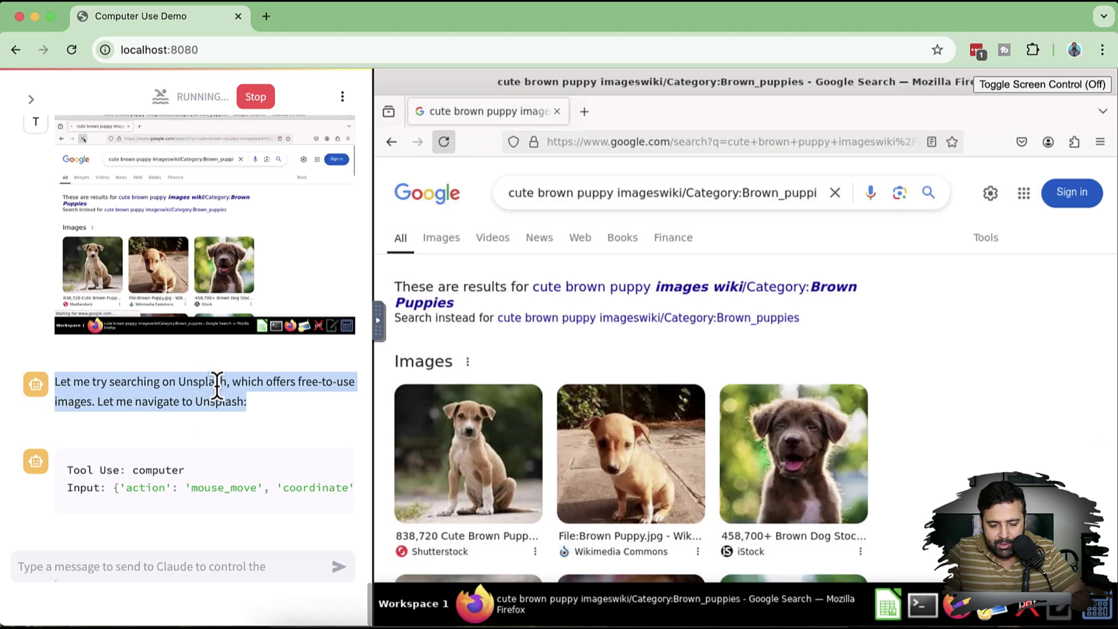
left_click(293, 413)
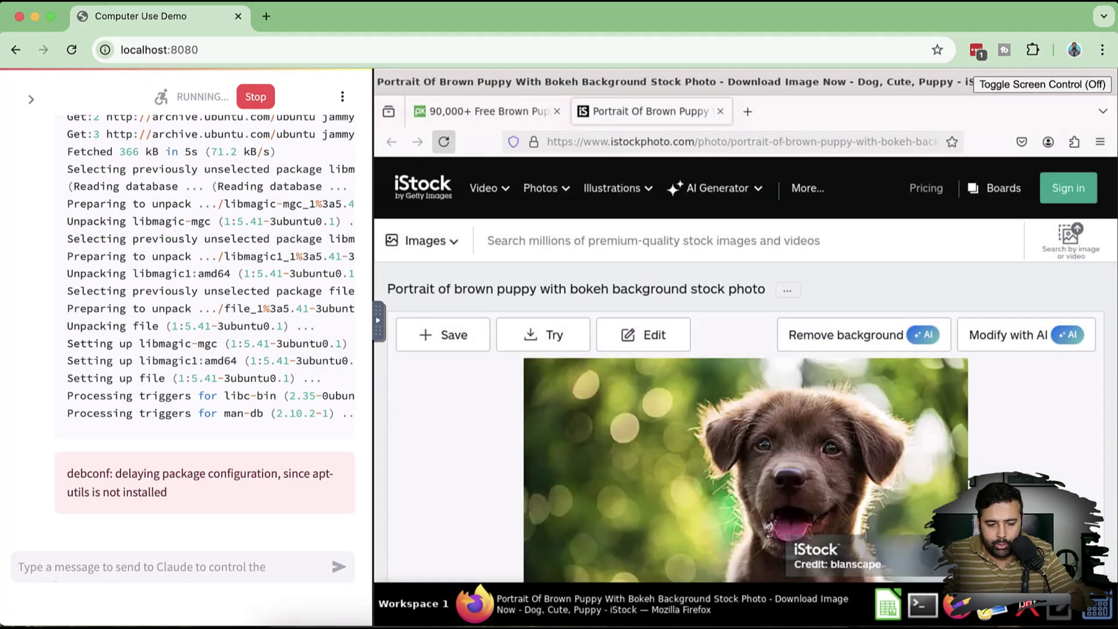
scroll(269, 263, "up", 10)
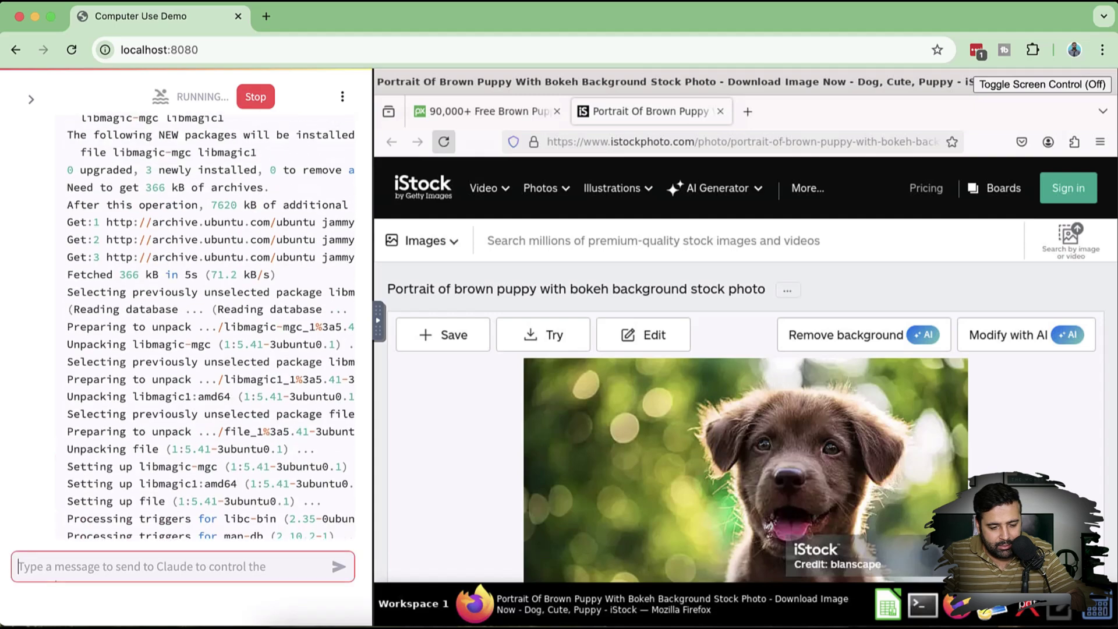
scroll(268, 263, "up", 10)
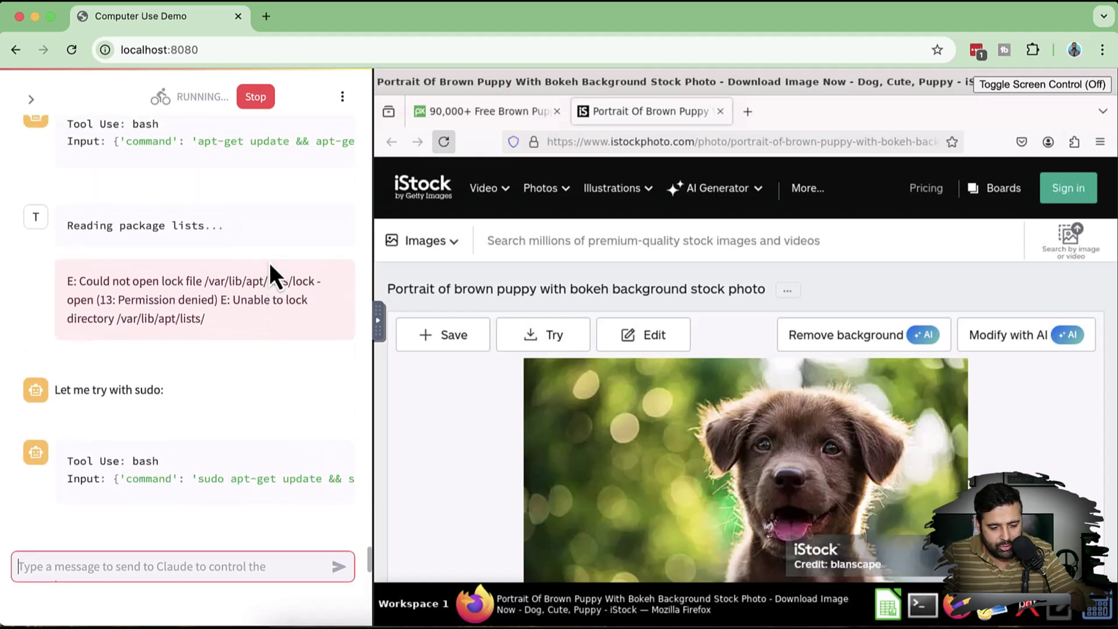
scroll(269, 263, "down", 8)
scroll(269, 263, "down", 10)
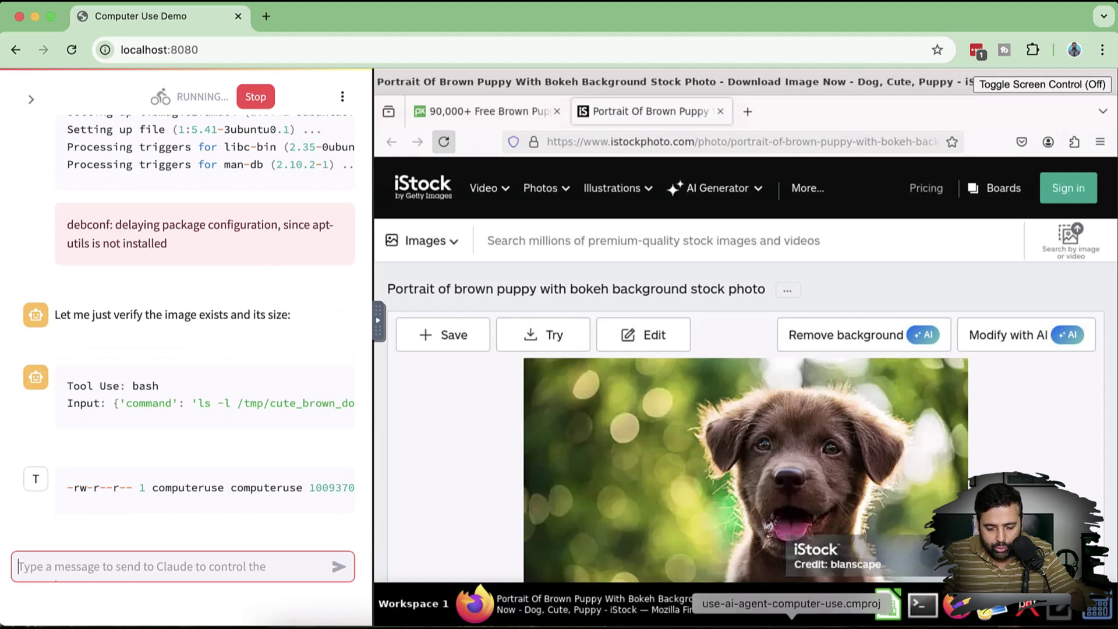
Switch to Docker Desktop and look through the tmp folder in the objective_kare container's files.
left_click(735, 609)
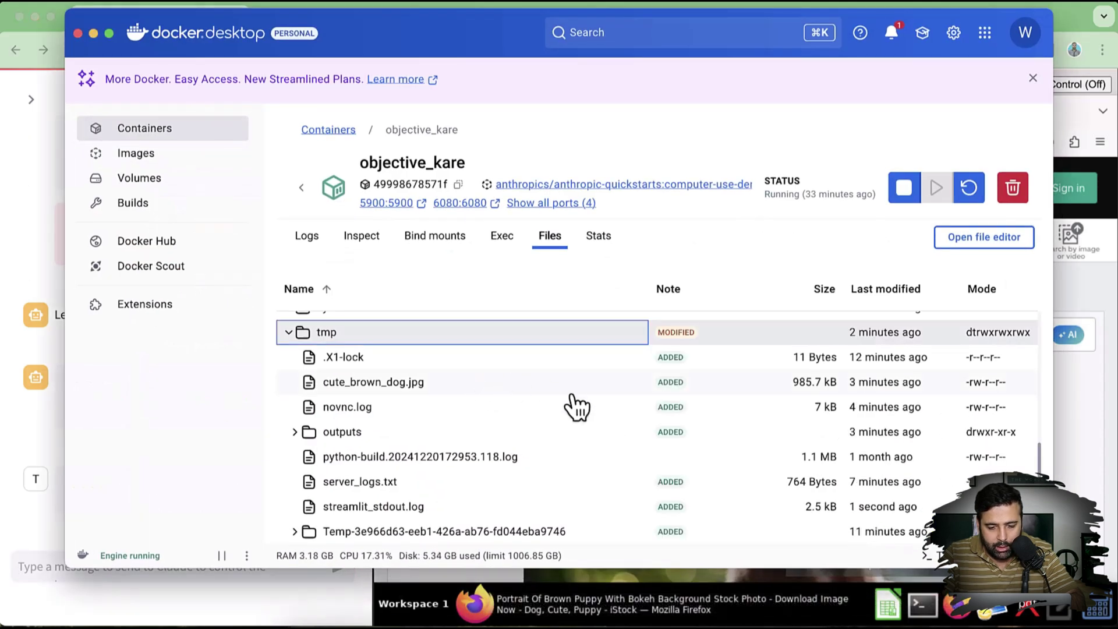
scroll(564, 397, "down", 1)
scroll(565, 399, "down", 1)
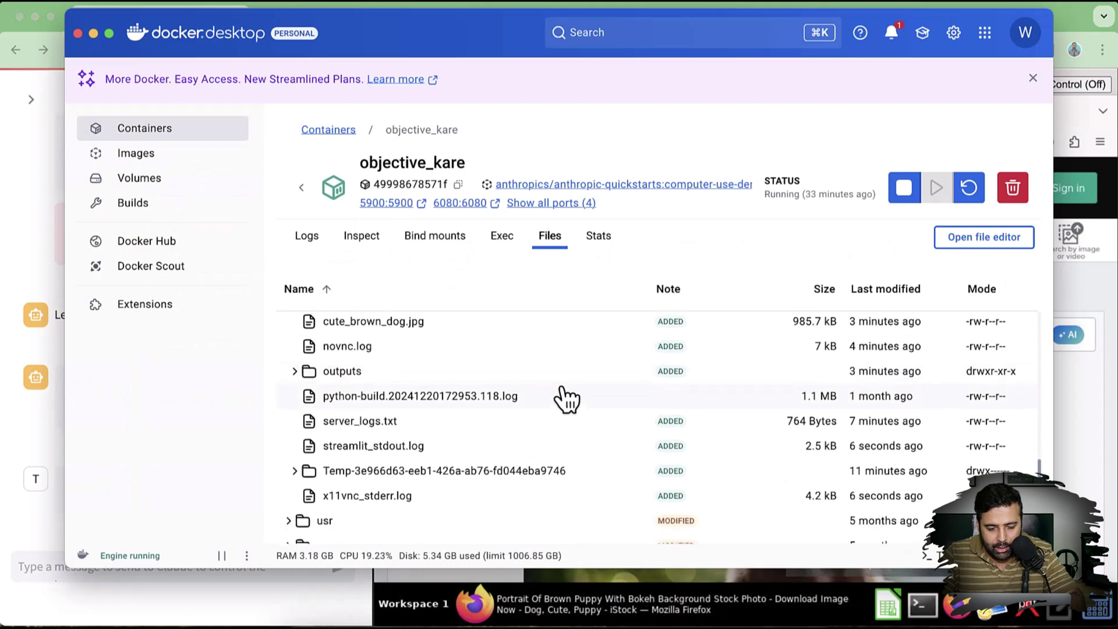
scroll(566, 399, "up", 10)
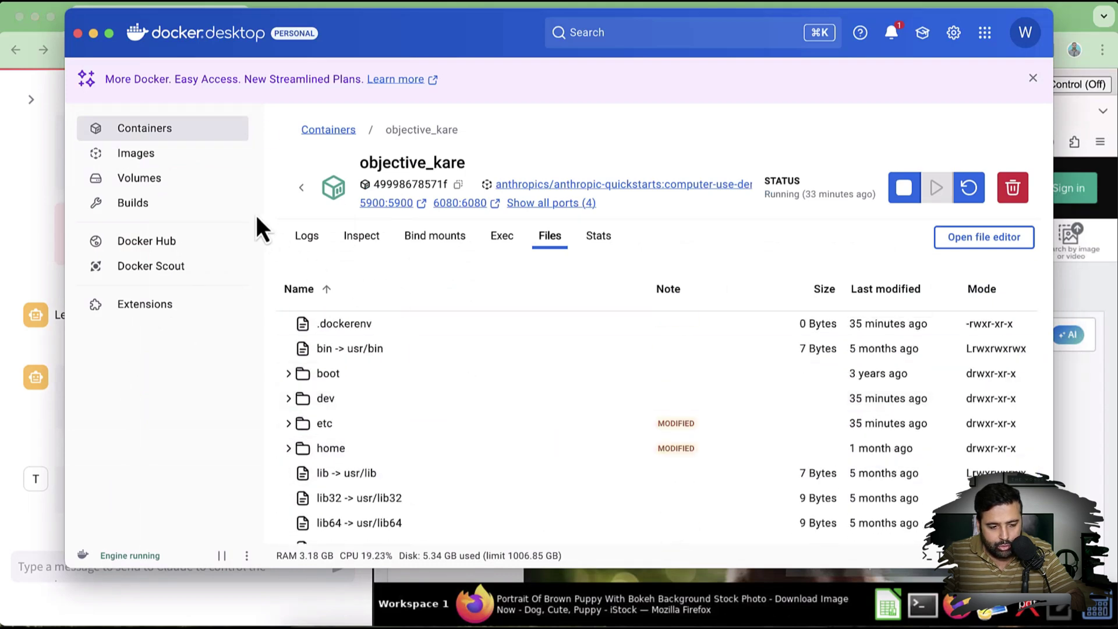
Reopen the running objective_kare container from the containers list and bring up the tmp folder contents in its file listing.
left_click(167, 135)
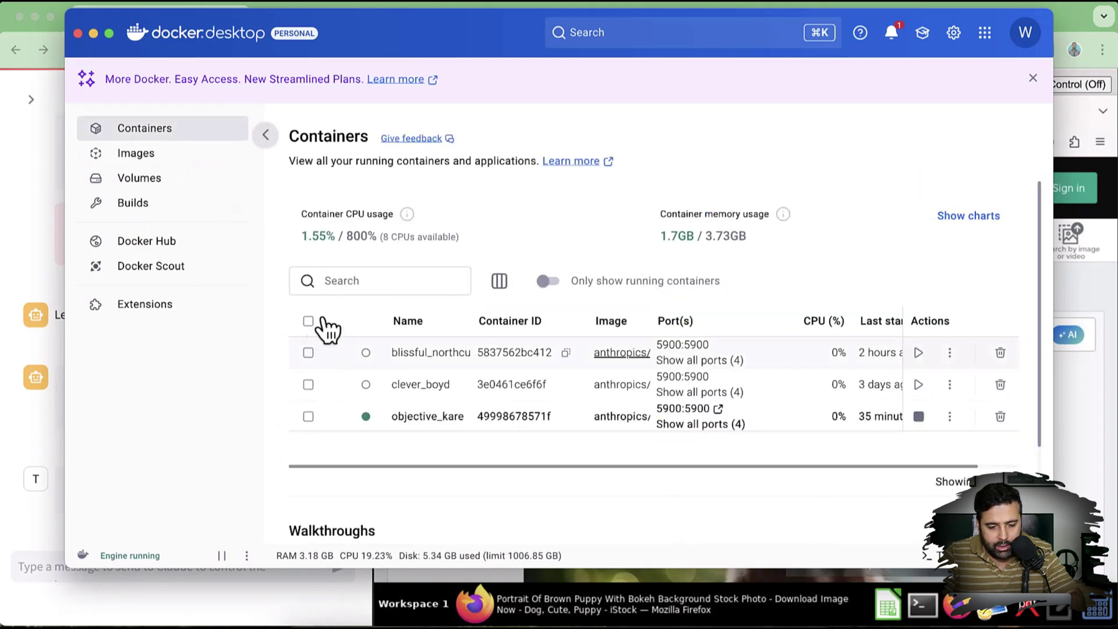
left_click(442, 416)
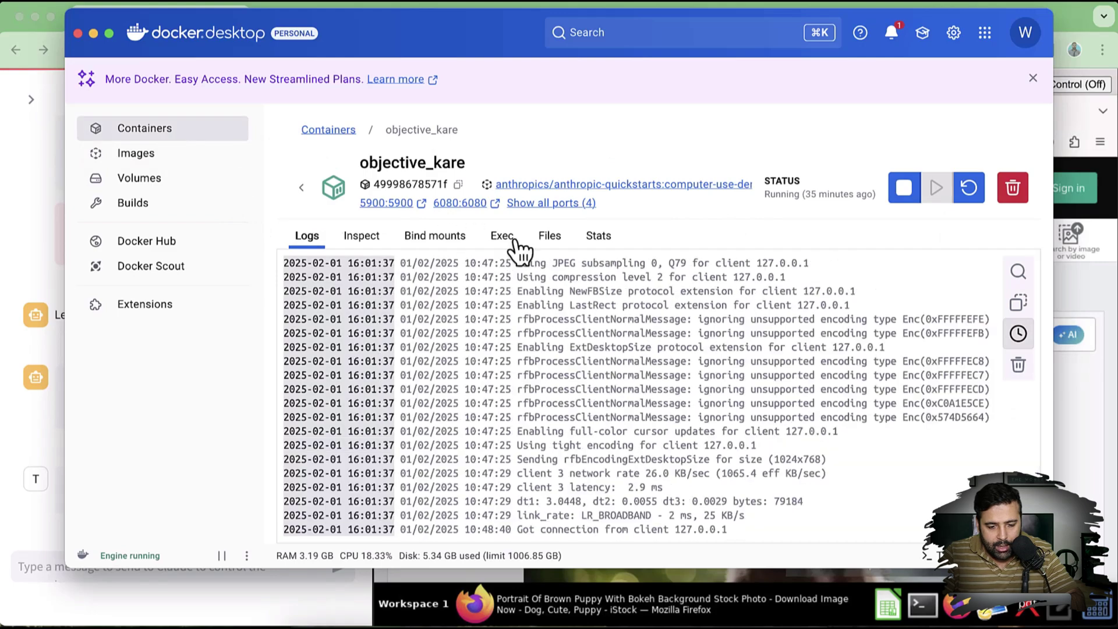
left_click(553, 247)
scroll(481, 337, "down", 5)
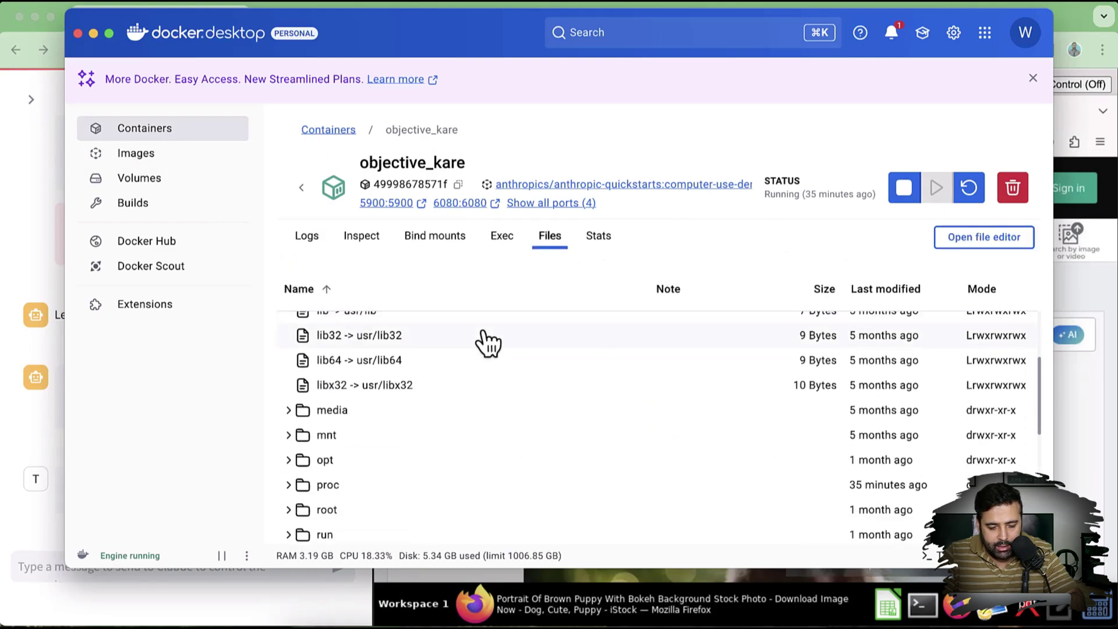
scroll(488, 344, "down", 8)
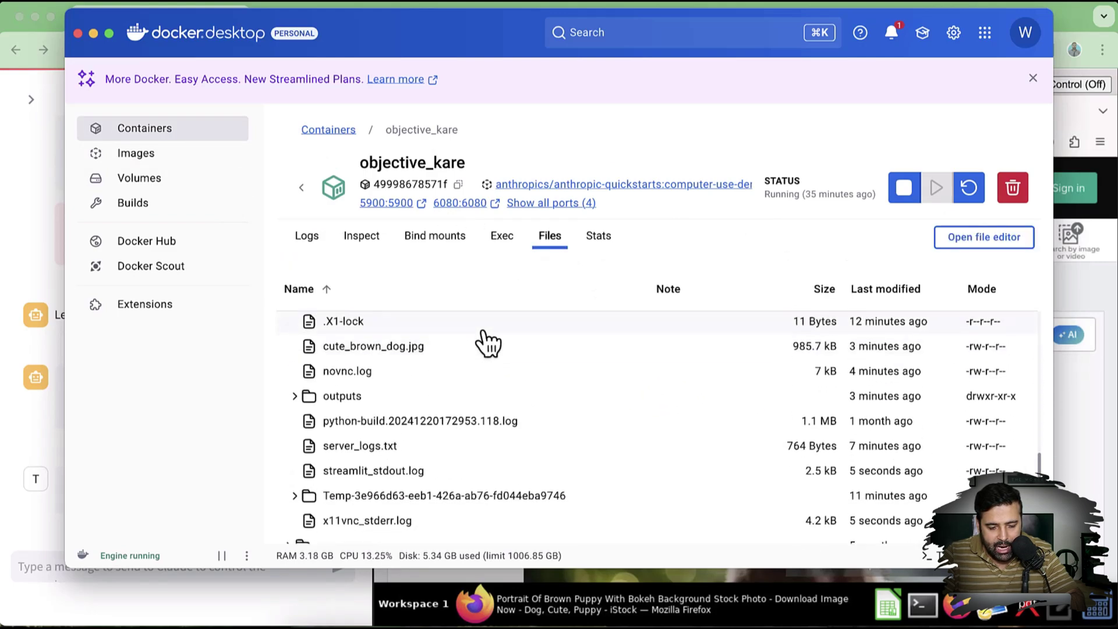
Save cute_brown_dog.jpg from the container's tmp folder to the Desktop, keeping its file name.
left_click(413, 352)
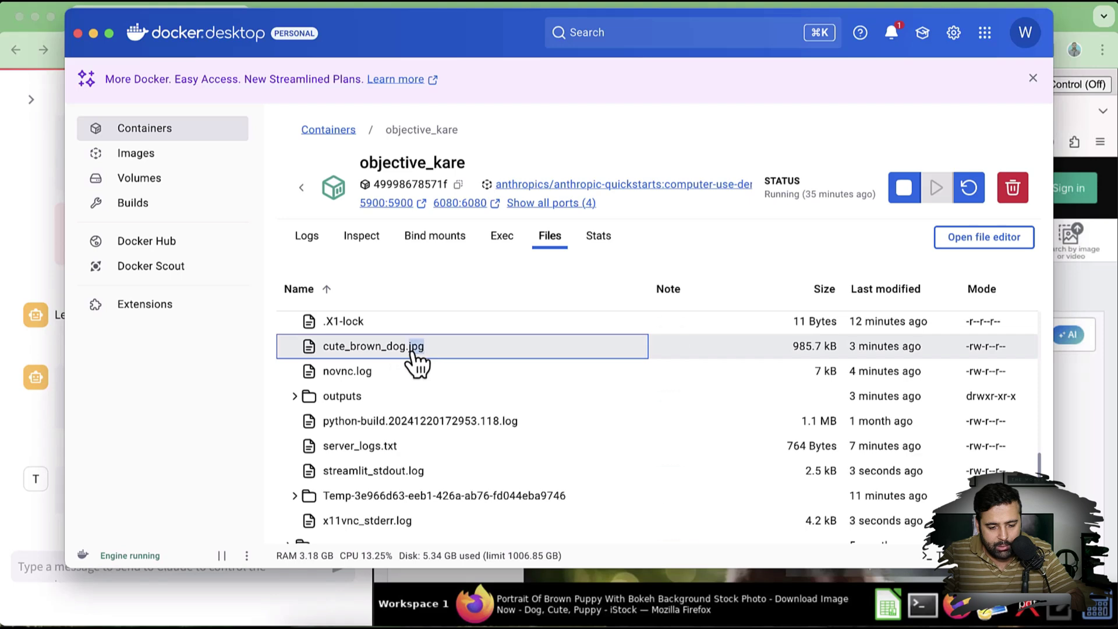
right_click(385, 350)
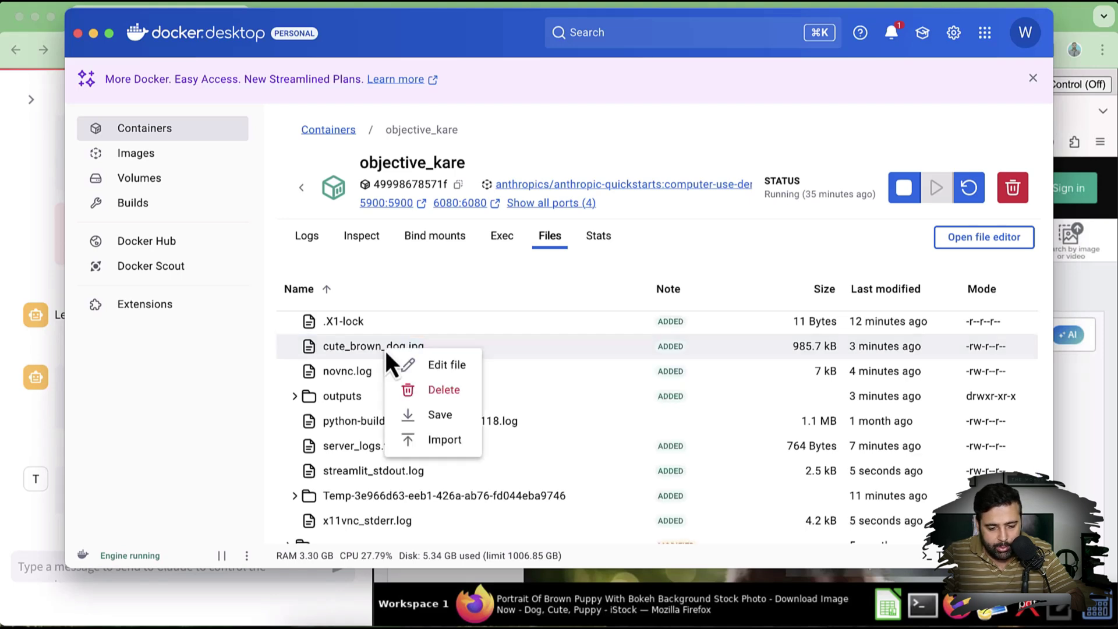
left_click(420, 417)
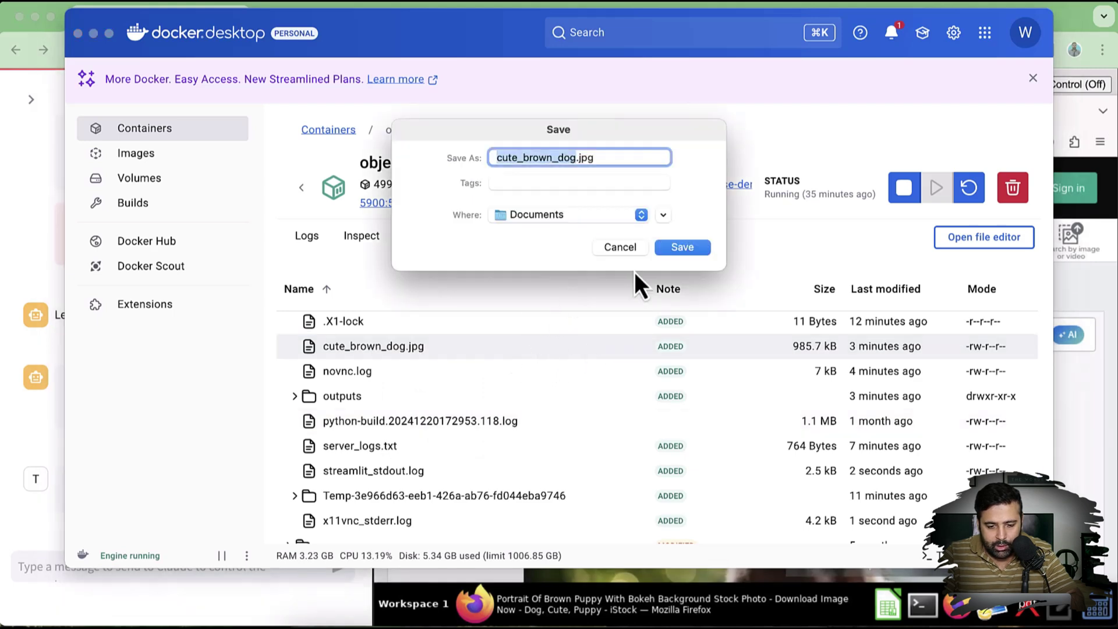
left_click(620, 220)
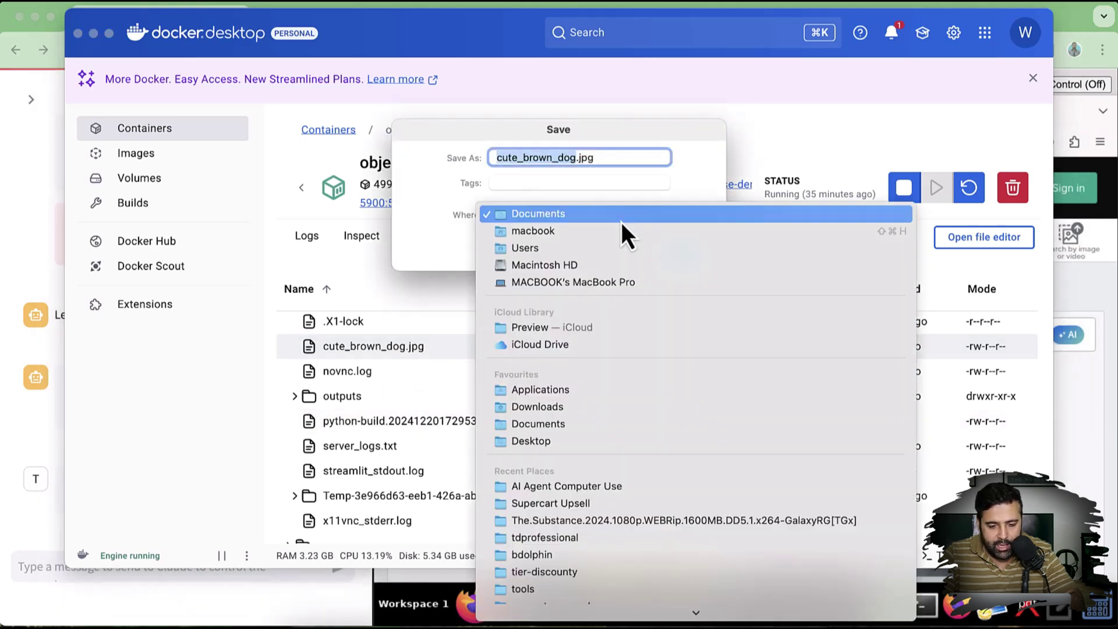
left_click(579, 442)
left_click(682, 246)
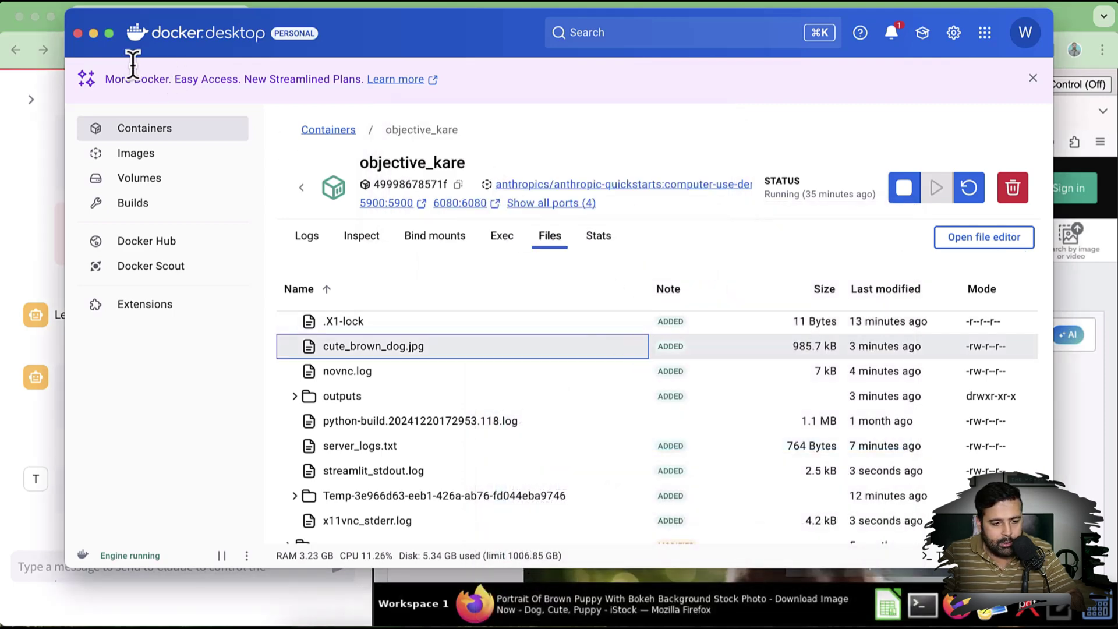
Minimize the Docker Desktop and browser windows and open cute_brown_dog.jpg from the desktop's Images stack.
left_click(95, 35)
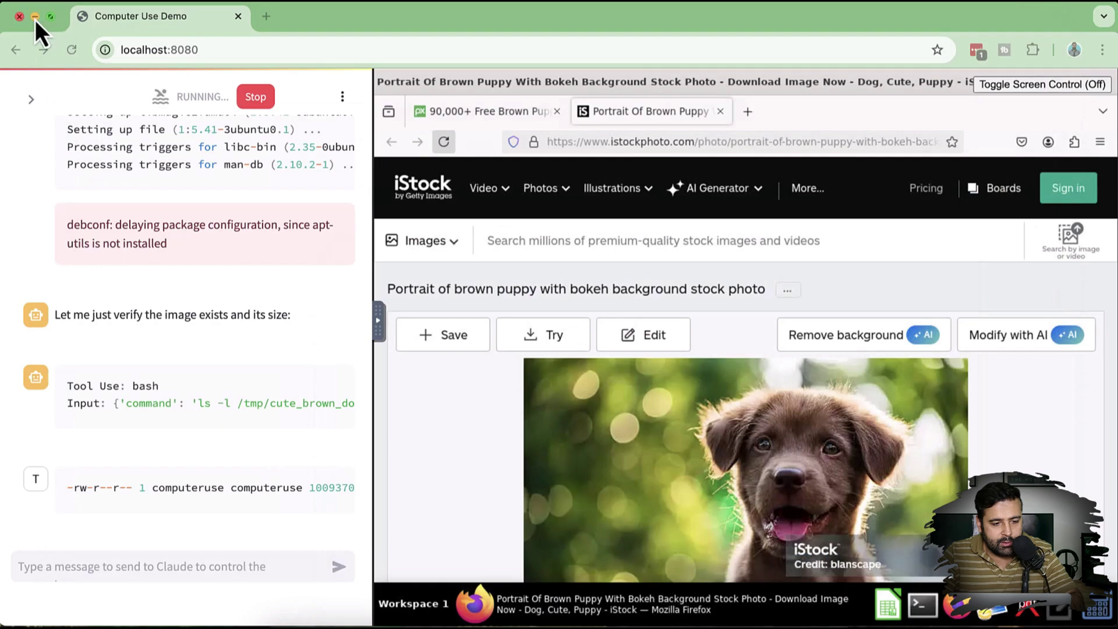
left_click(34, 18)
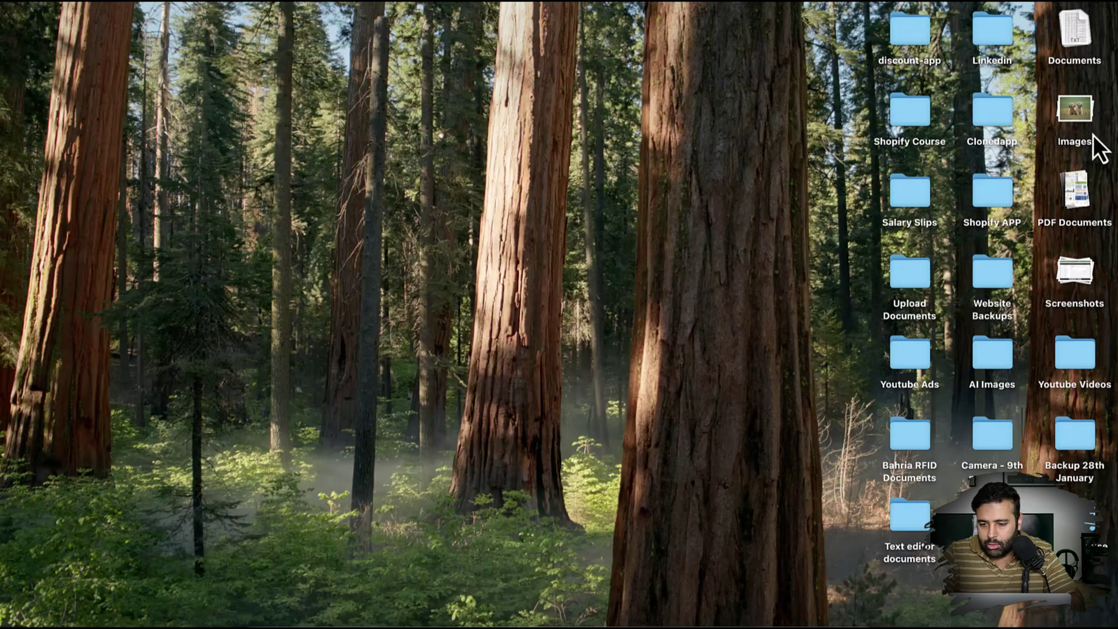
left_click(1084, 117)
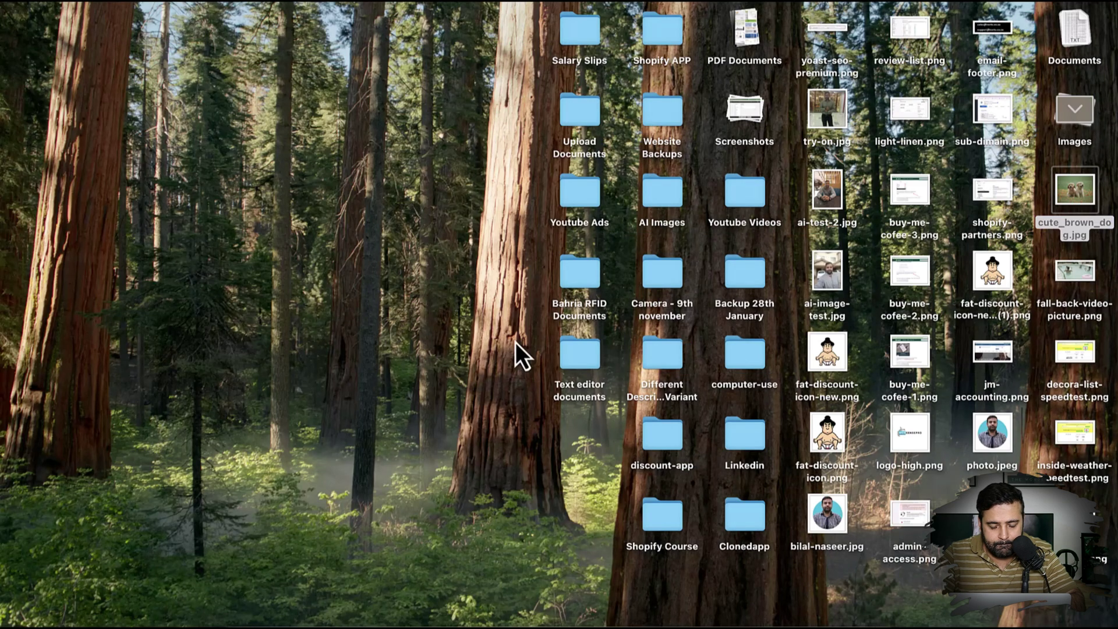
left_click(1074, 111)
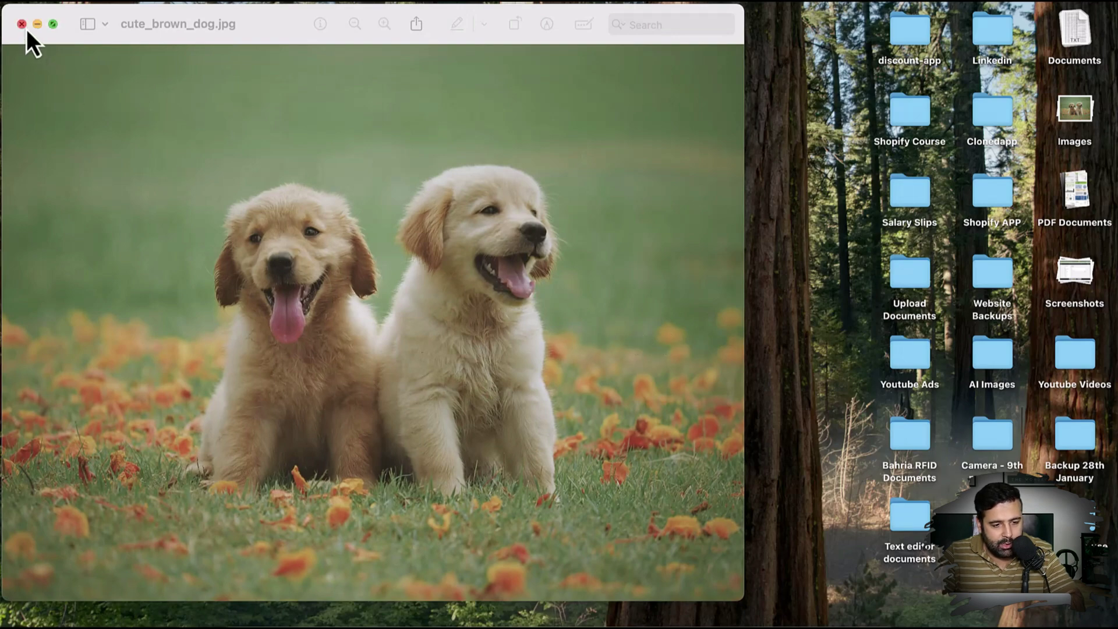
Restore the browser with the agent demo, bring the cute_brown_dog.jpg preview back to the front, and close it.
key("ctrl+Up")
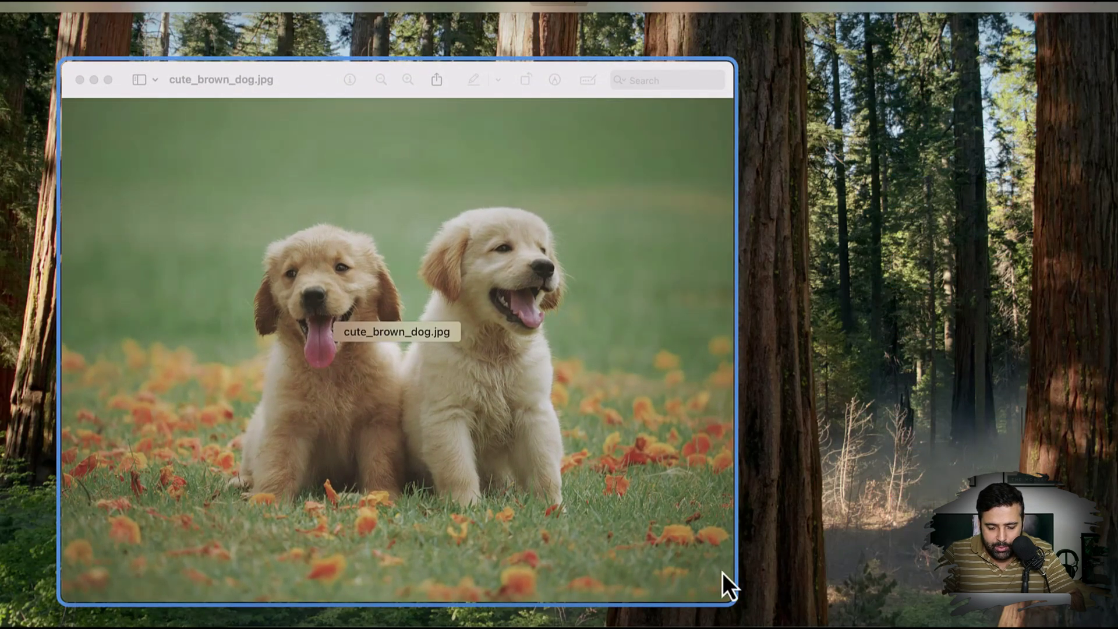
left_click(834, 603)
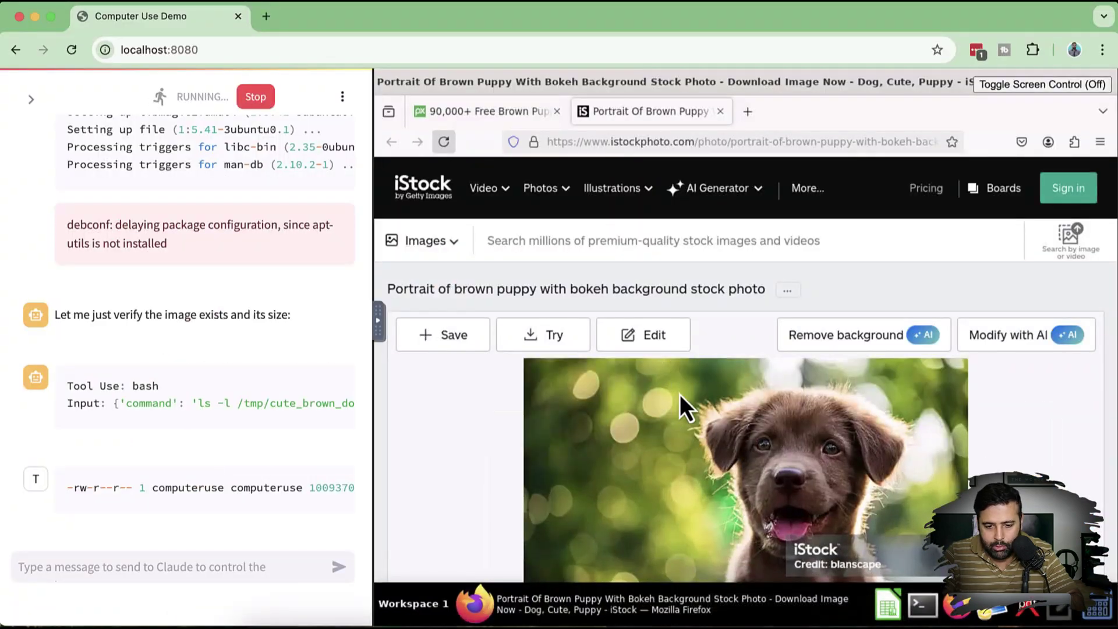
key("ctrl+Up")
left_click(377, 385)
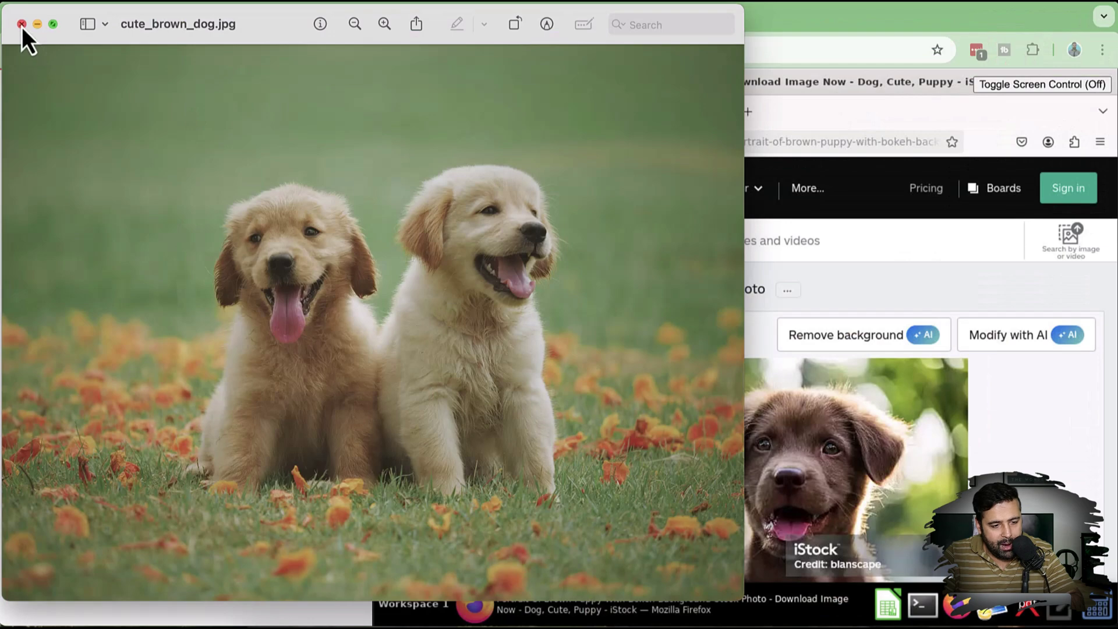
left_click(22, 24)
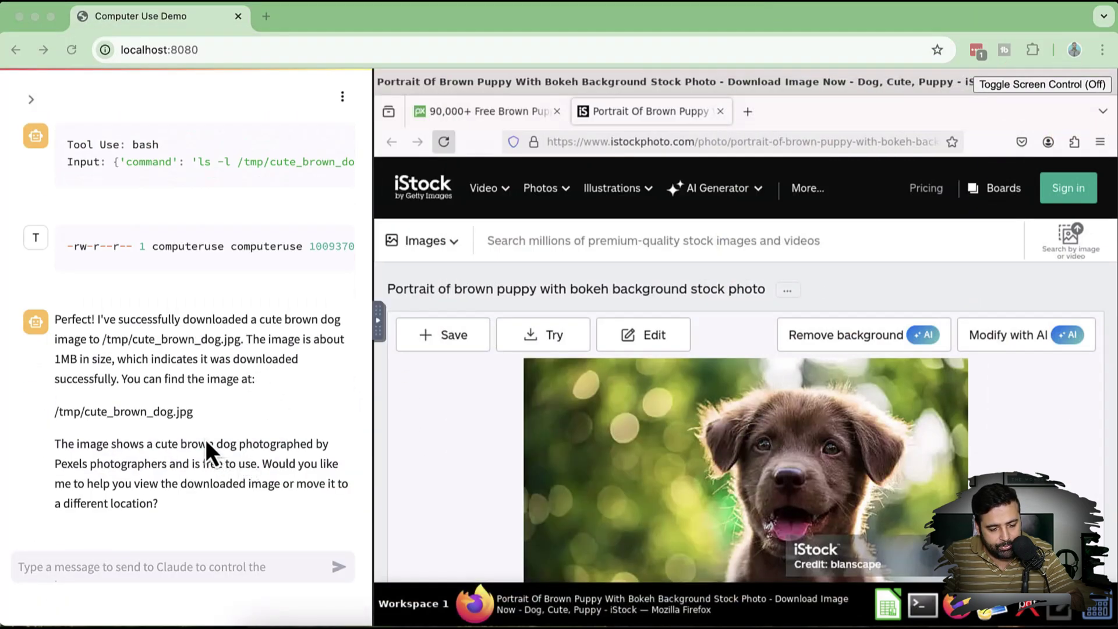
Check for the cute_brown_dog file named in the agent's reply in the objective_kare container's tmp folder, and close the Docker Desktop window.
double_click(124, 414)
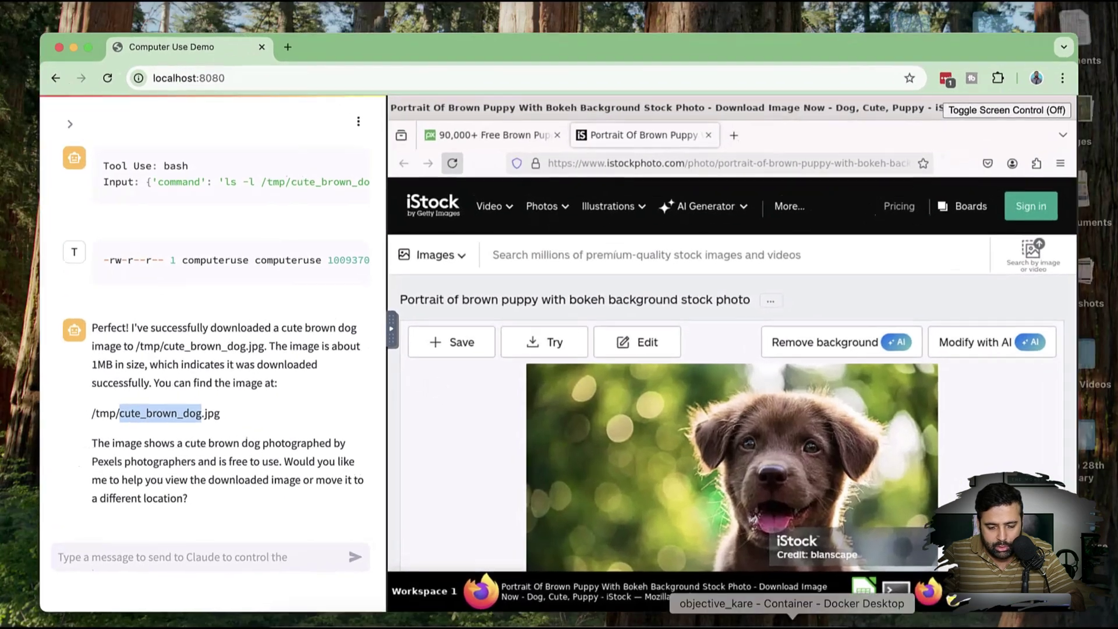
left_click(791, 617)
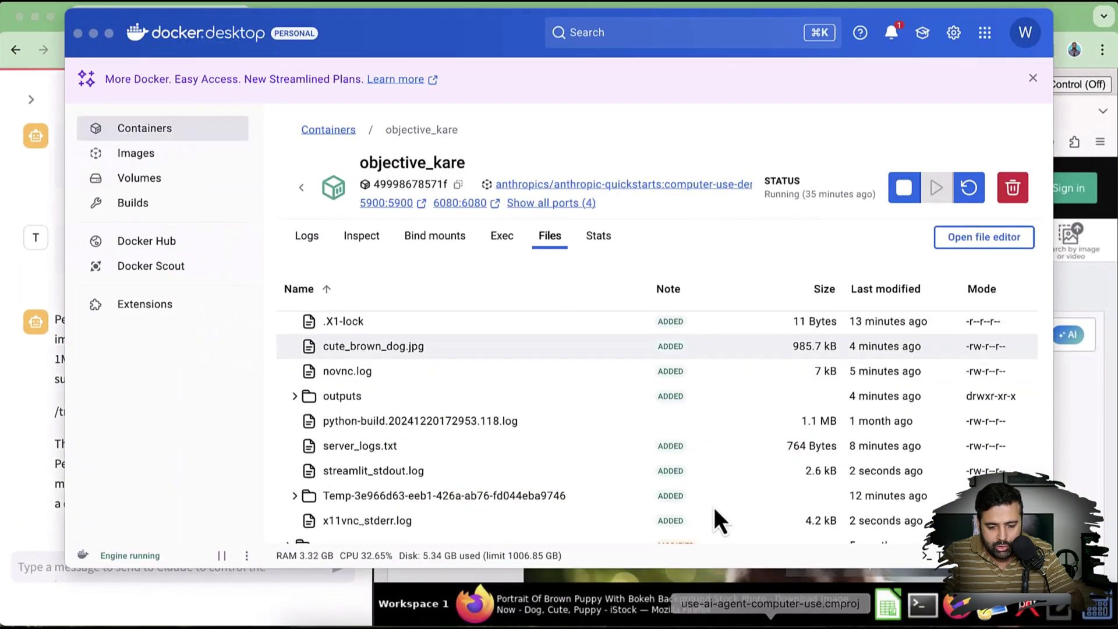
scroll(466, 419, "up", 1)
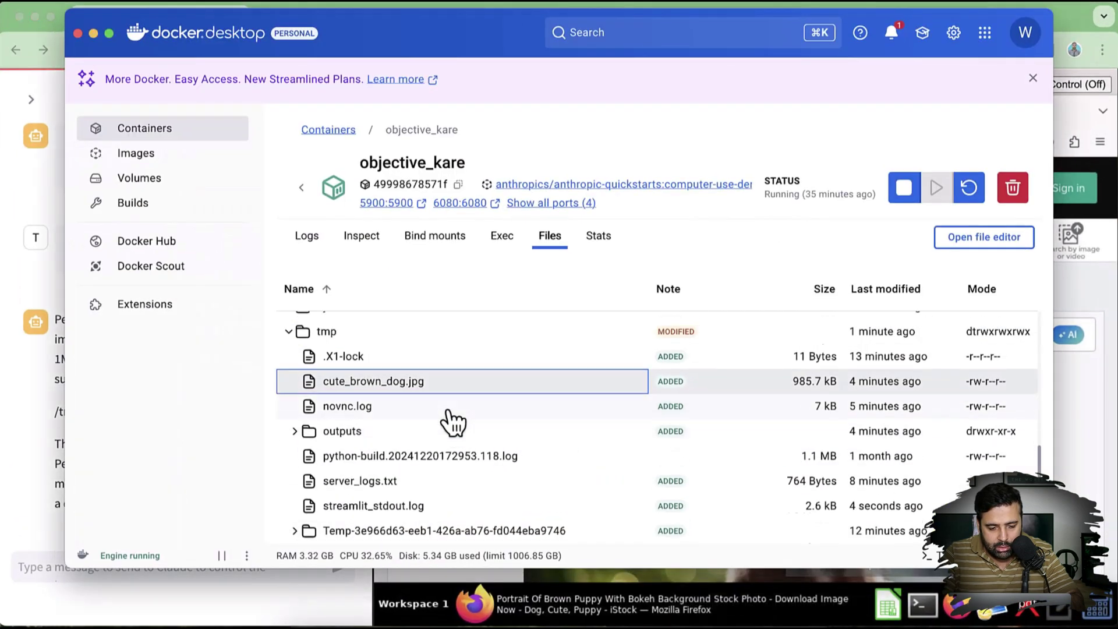
scroll(453, 422, "up", 2)
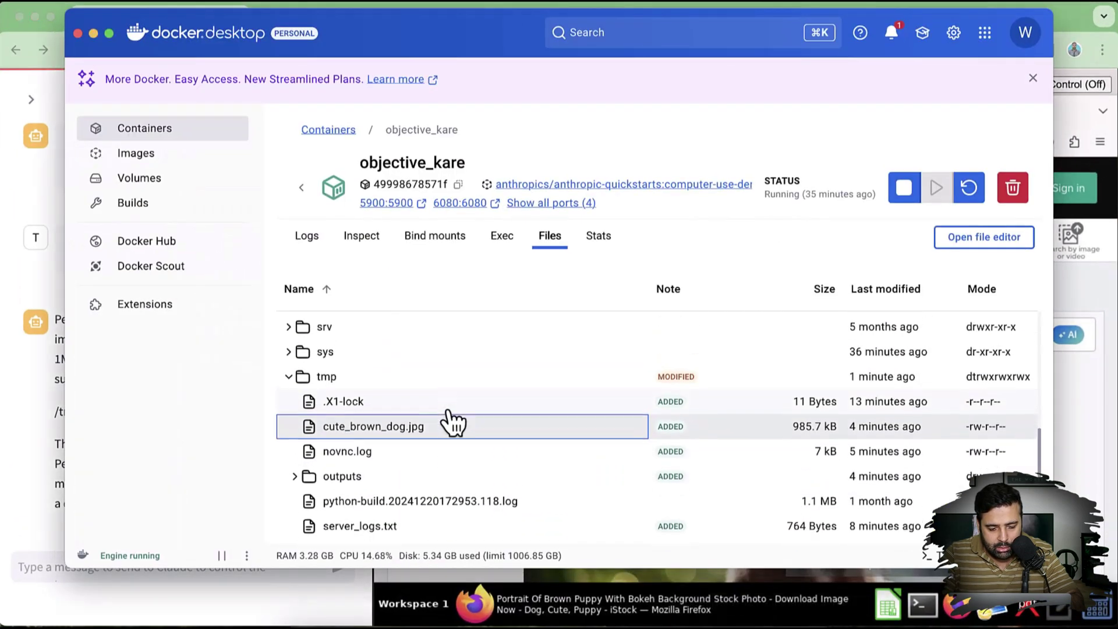
scroll(453, 422, "down", 5)
scroll(453, 422, "up", 3)
scroll(453, 422, "up", 1)
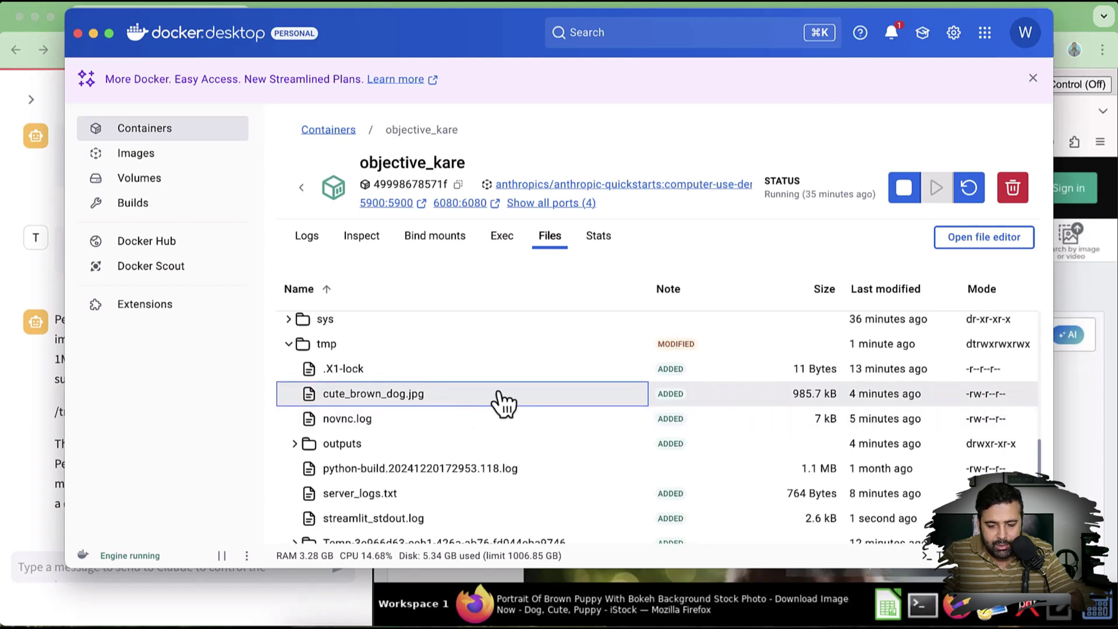
left_click(77, 33)
scroll(323, 372, "up", 10)
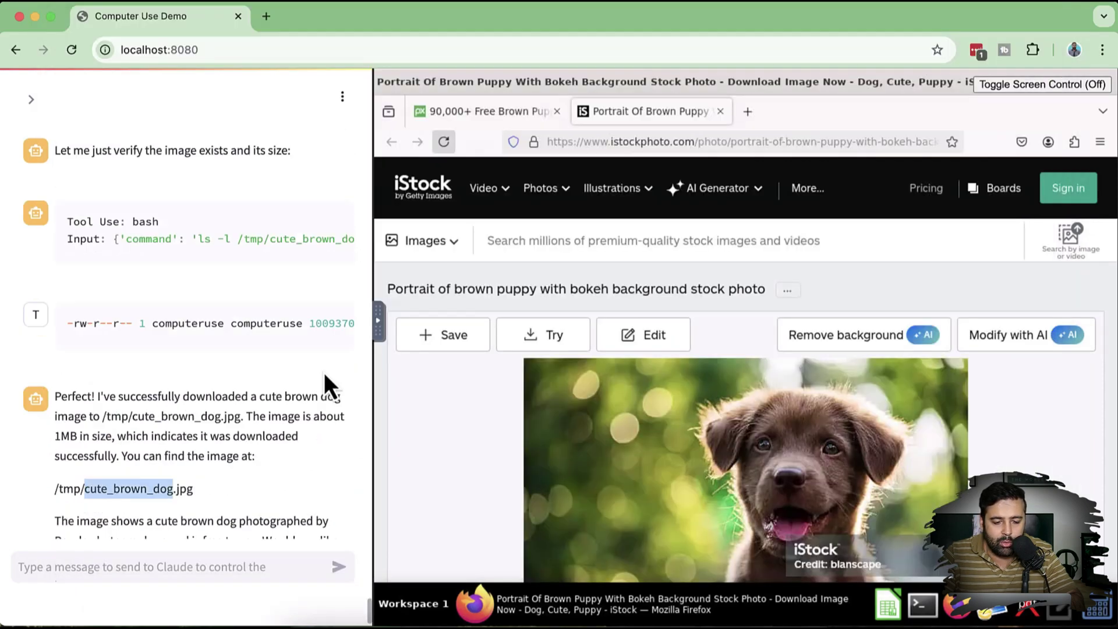
scroll(324, 372, "down", 8)
scroll(323, 369, "down", 2)
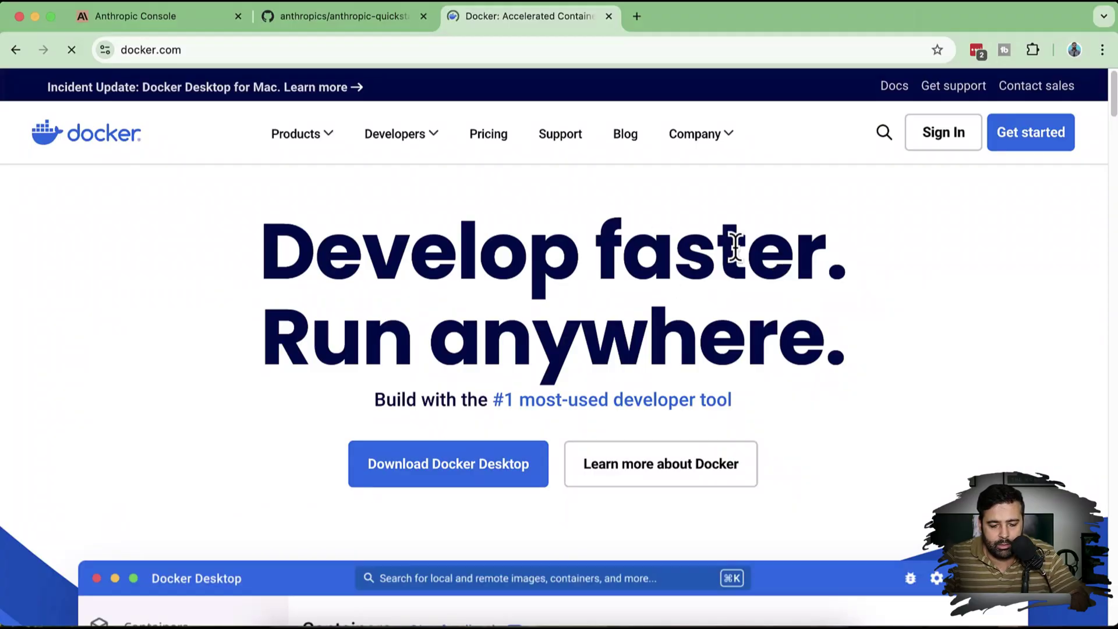
Look over the docker.com homepage and the Docker Desktop download options for Mac, Windows and Linux.
scroll(800, 236, "down", 1)
scroll(801, 233, "up", 1)
scroll(802, 233, "down", 10)
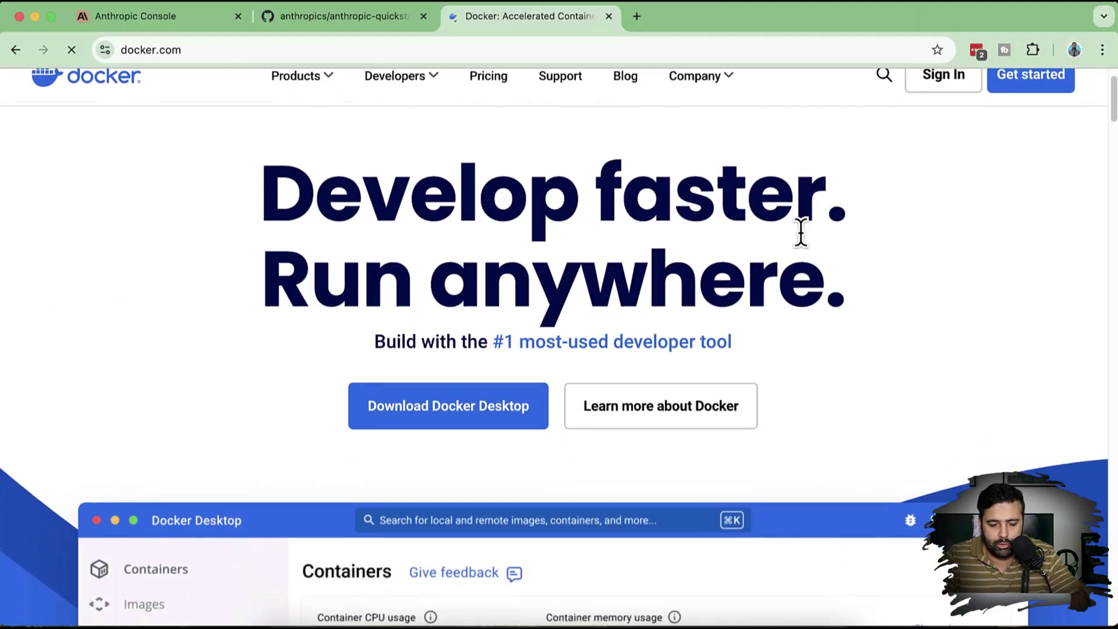
scroll(802, 236, "up", 10)
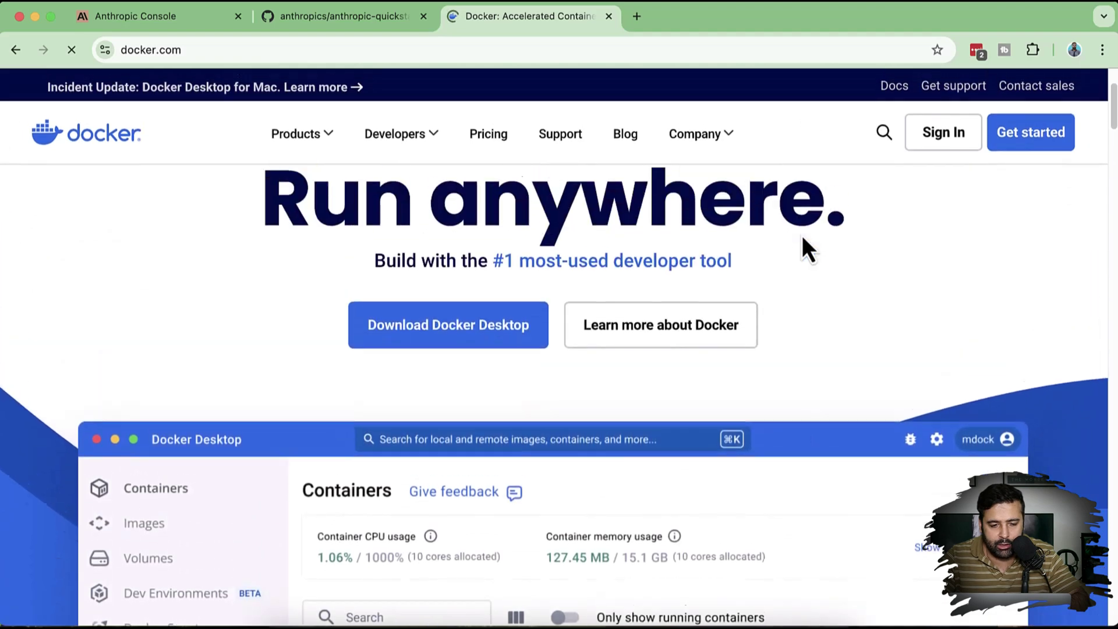
mouse_move(476, 481)
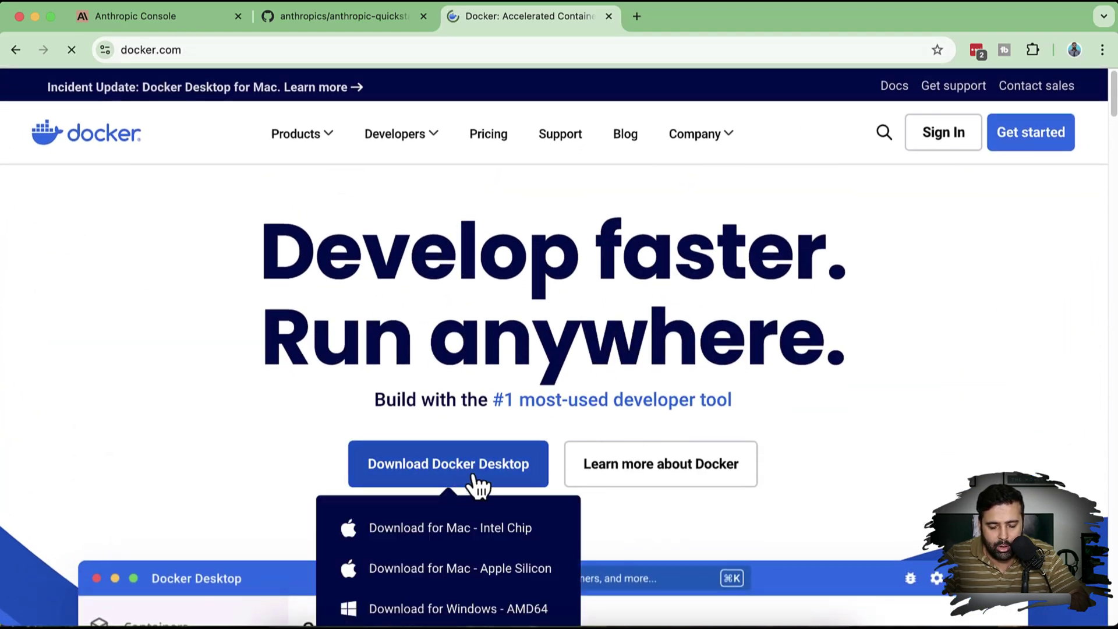
scroll(476, 483, "down", 2)
scroll(449, 464, "down", 1)
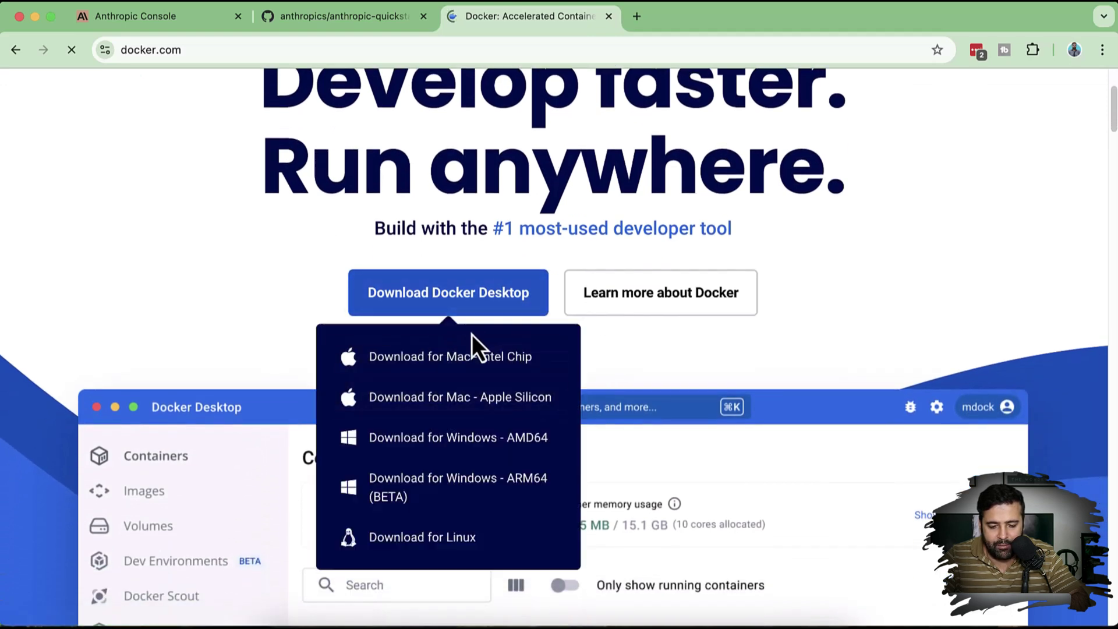
scroll(901, 336, "up", 3)
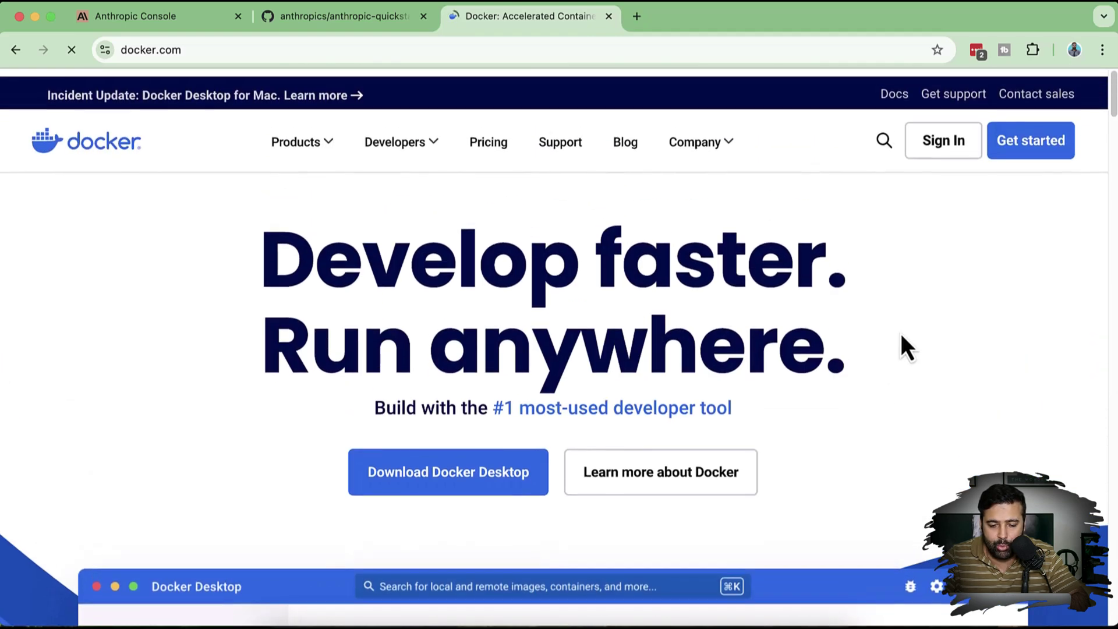
scroll(901, 335, "down", 10)
scroll(900, 336, "up", 4)
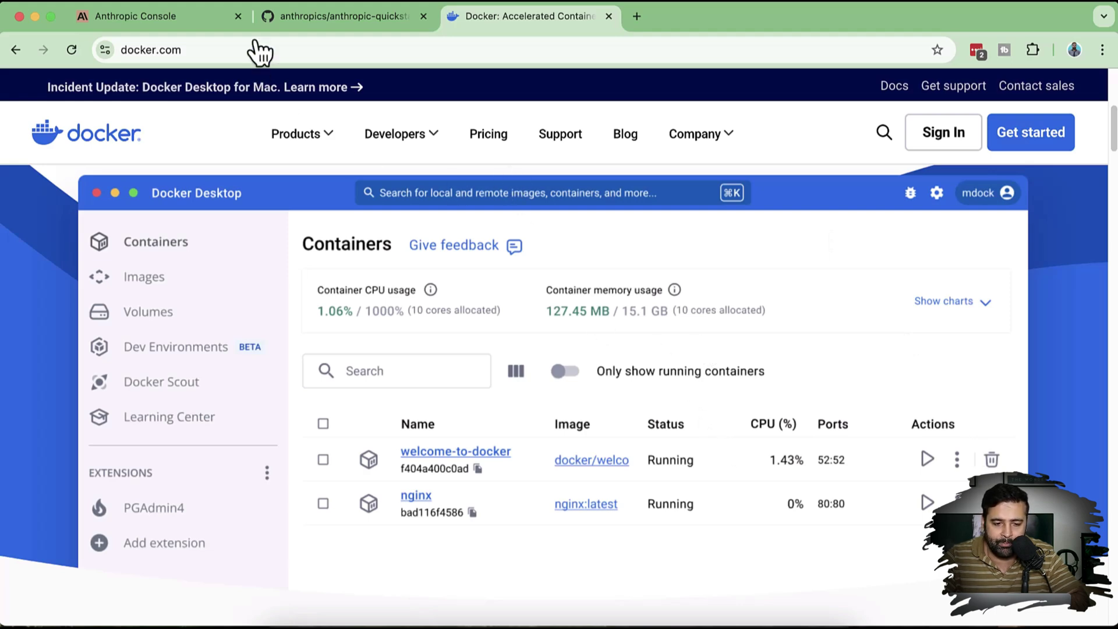
Show the anthropic-quickstarts GitHub page in the browser, switch to Terminal and clear its output.
left_click(331, 18)
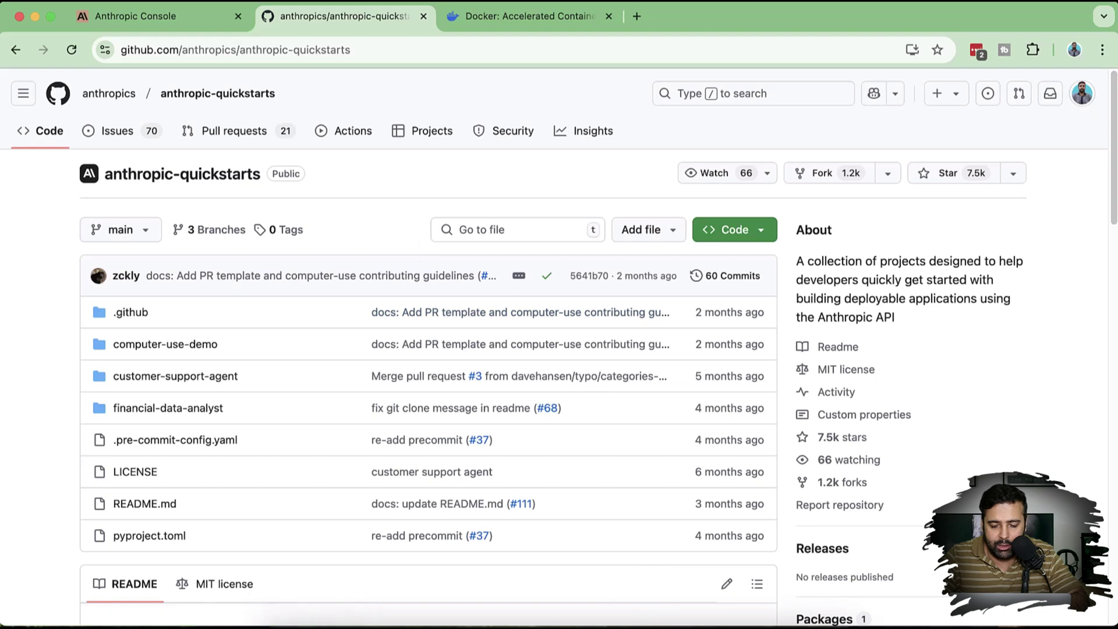
left_click(644, 618)
type("clea")
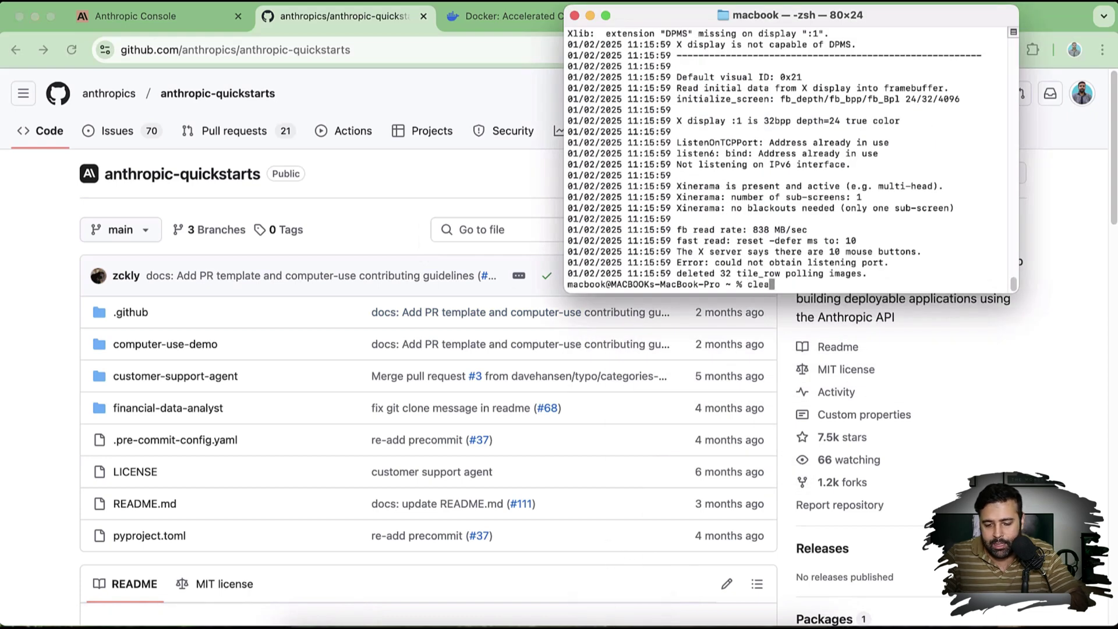
type("r")
key("Return")
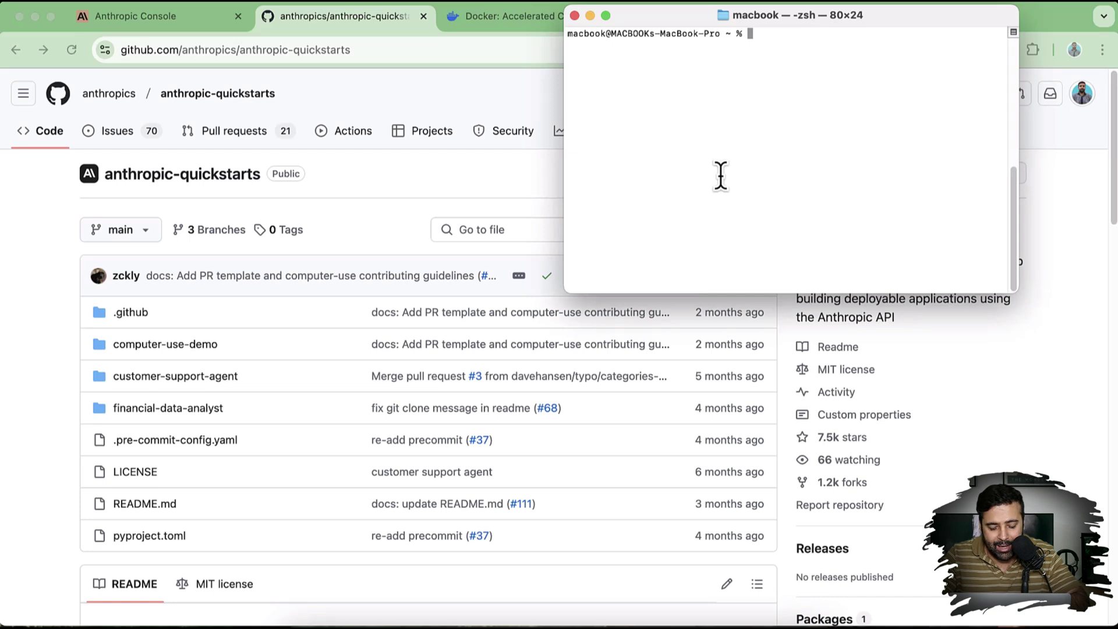
Check the installed Git version with git --version in Terminal, and return to the browser.
type("git ")
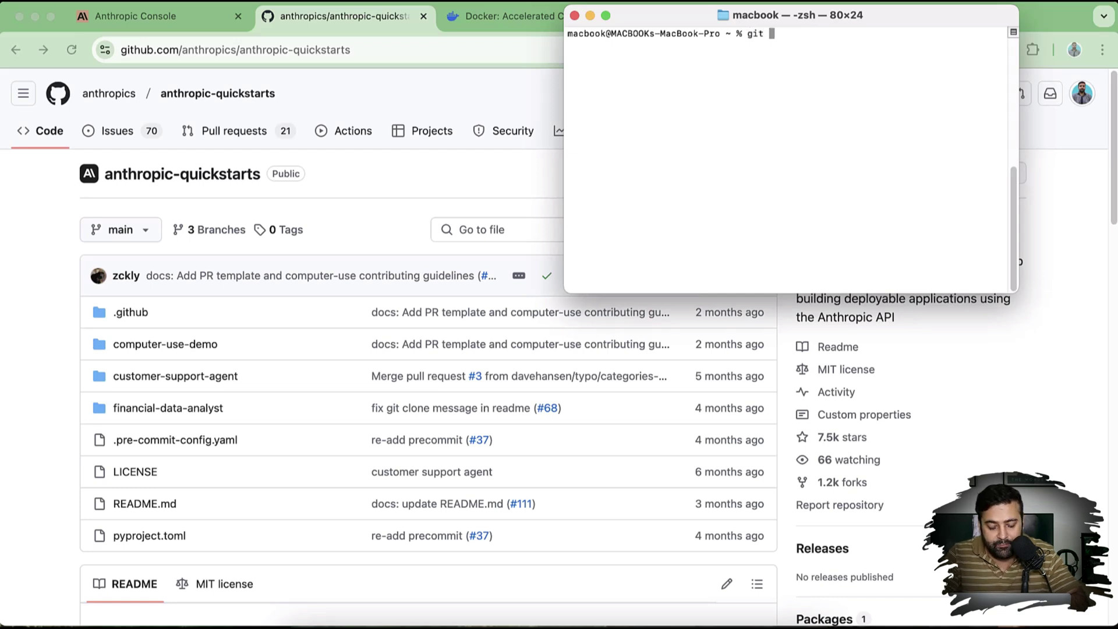
type("--version")
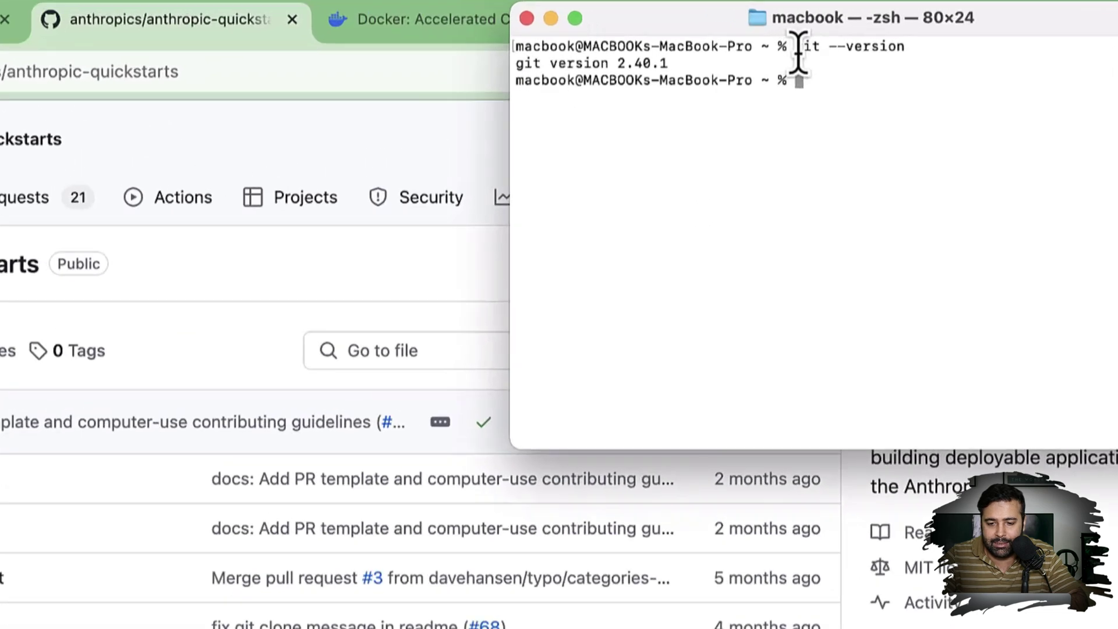
left_click_drag(747, 35, 831, 34)
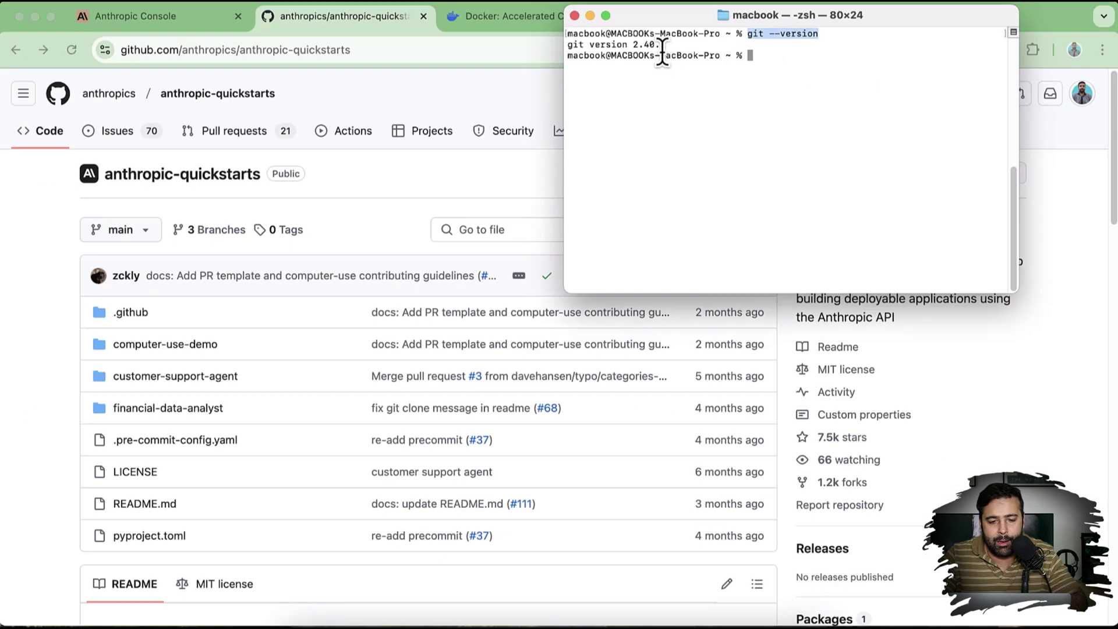
left_click_drag(669, 44, 573, 44)
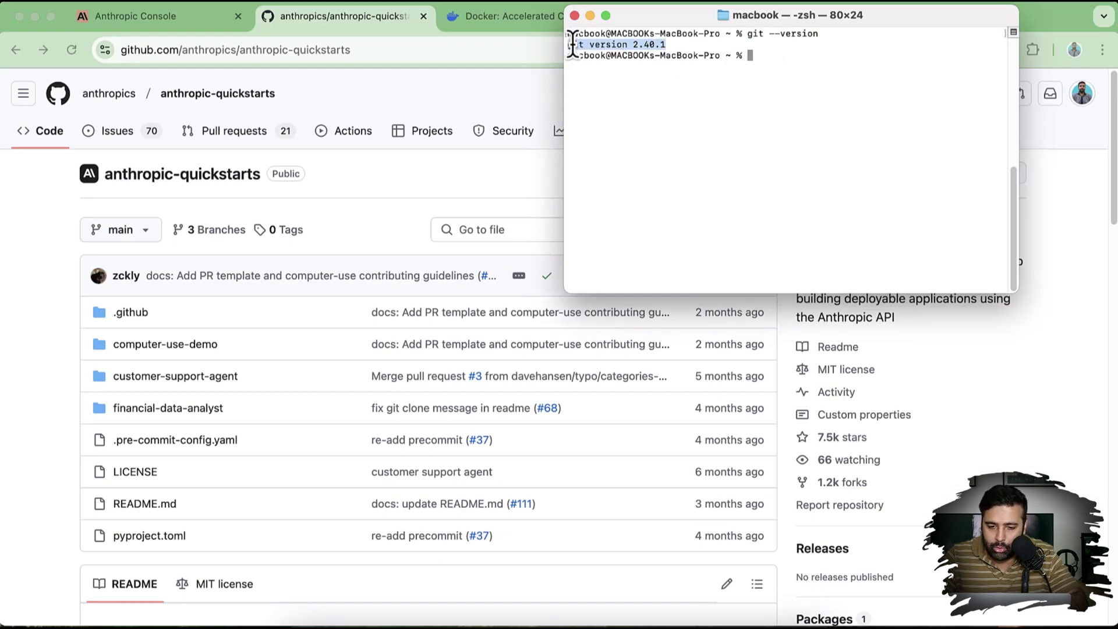
left_click(696, 107)
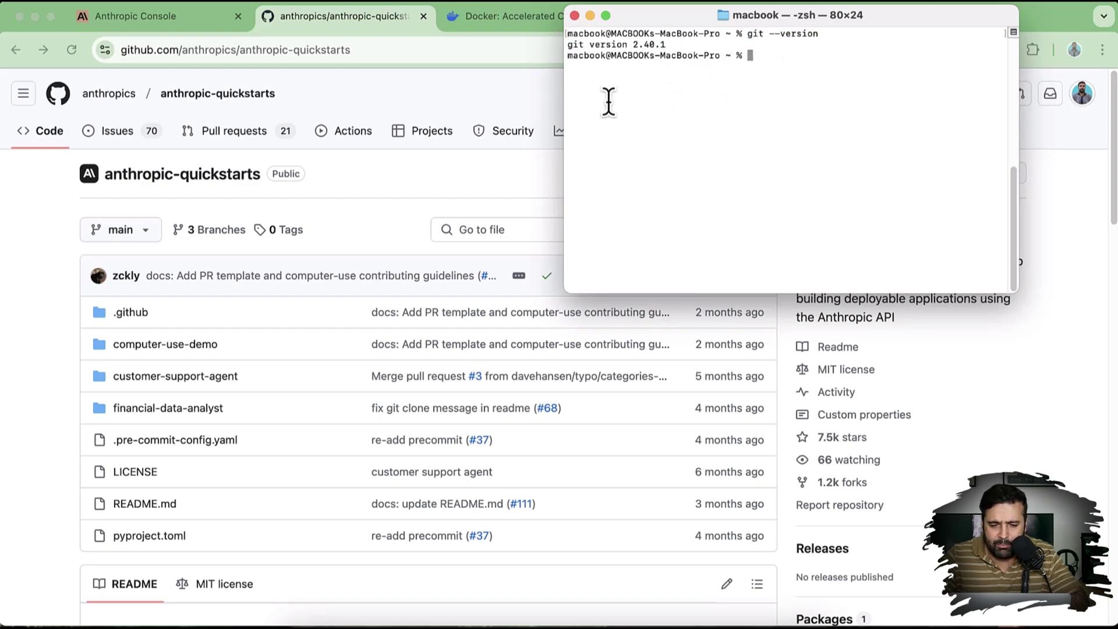
left_click(518, 86)
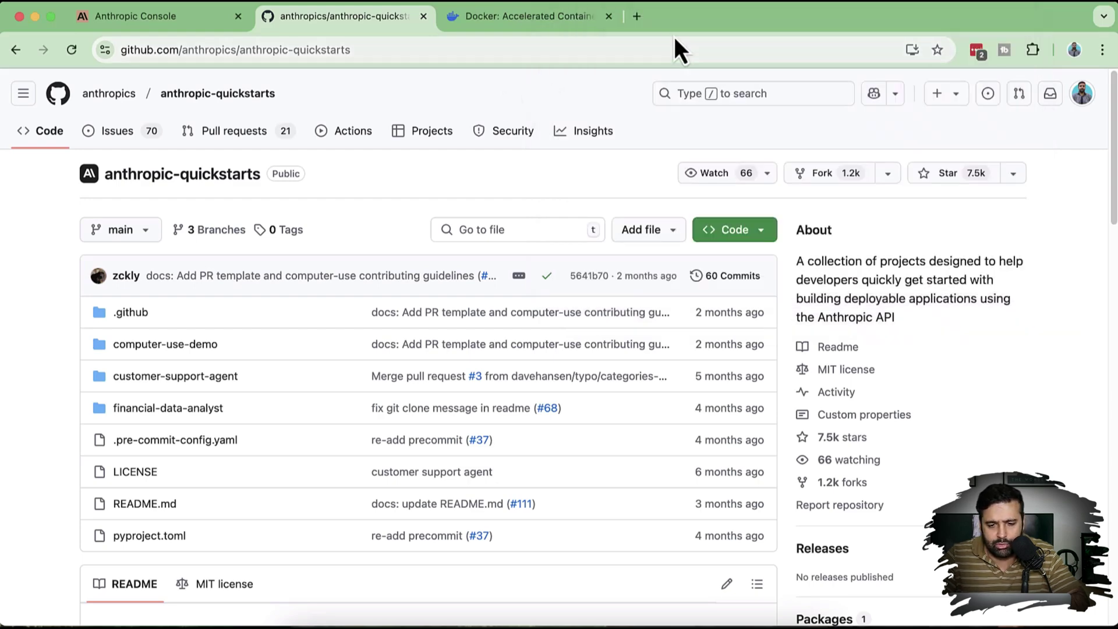
Search Google for "how to install git" in a new tab and open the git-scm.com Installing Git page.
left_click(637, 16)
type("how to i")
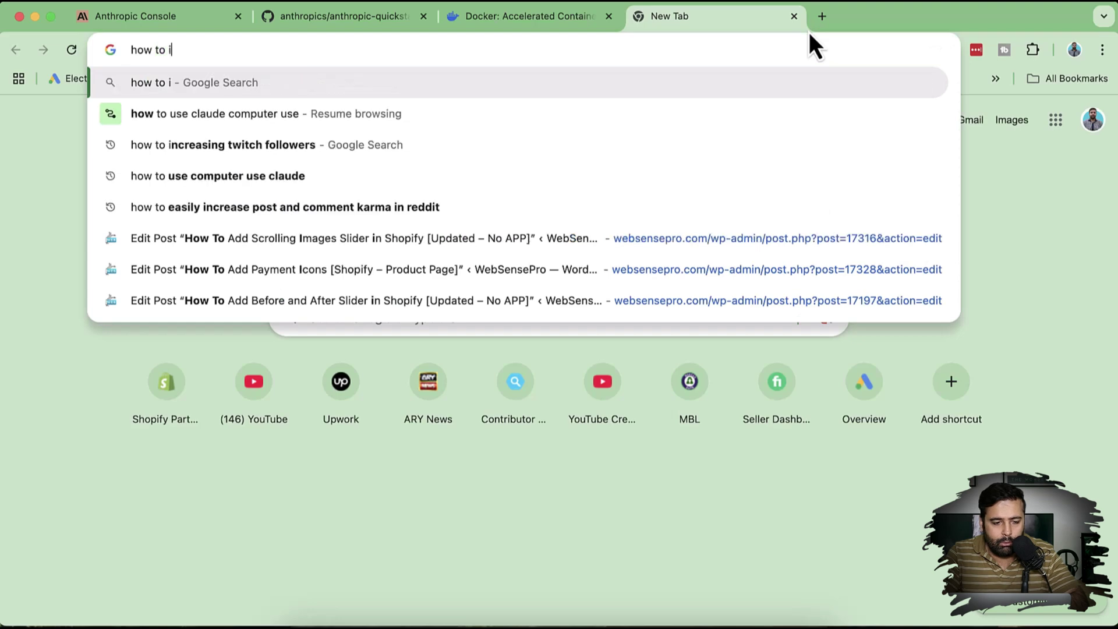
type("nstall git")
key("Return")
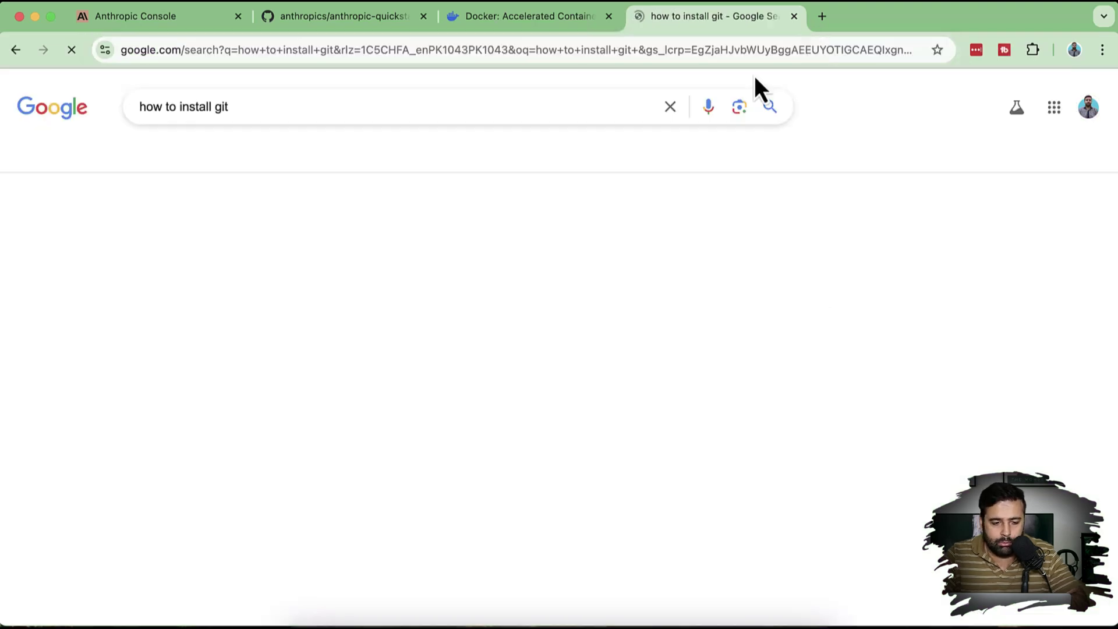
left_click(343, 241)
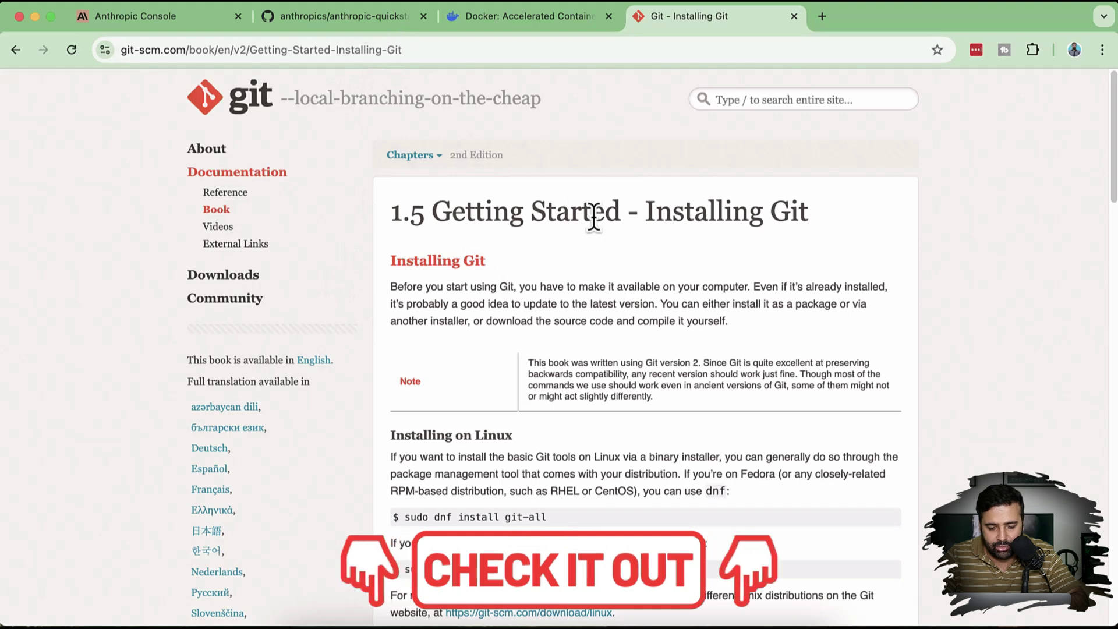
Find the git --version command under Installing on macOS, highlight it, and switch to Terminal to compare it with the earlier check.
scroll(422, 365, "down", 5)
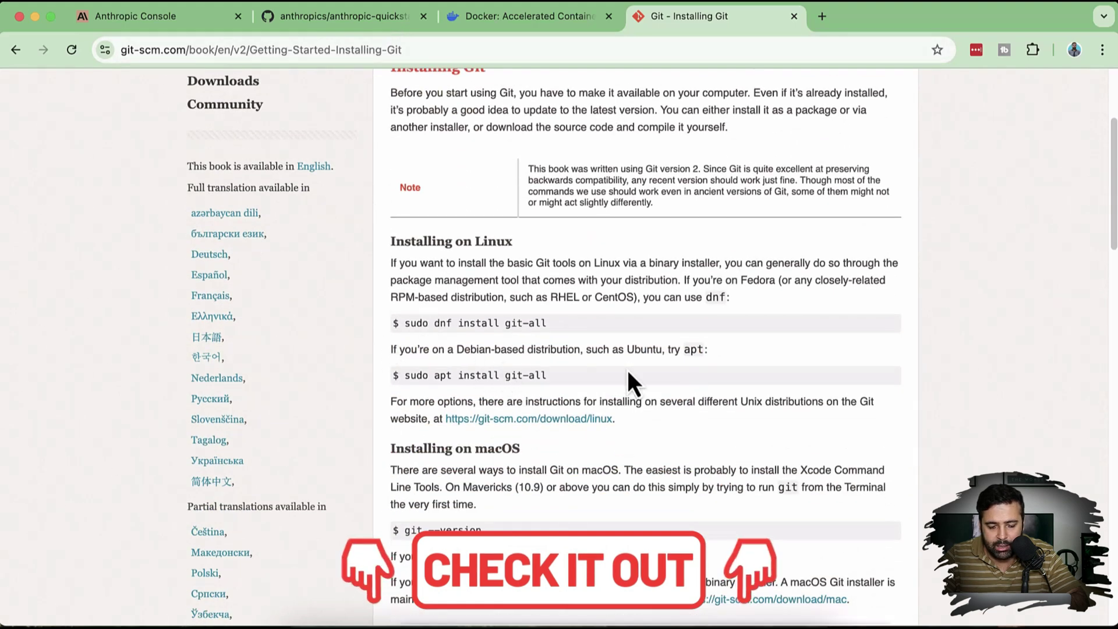
scroll(627, 369, "down", 5)
scroll(627, 369, "up", 2)
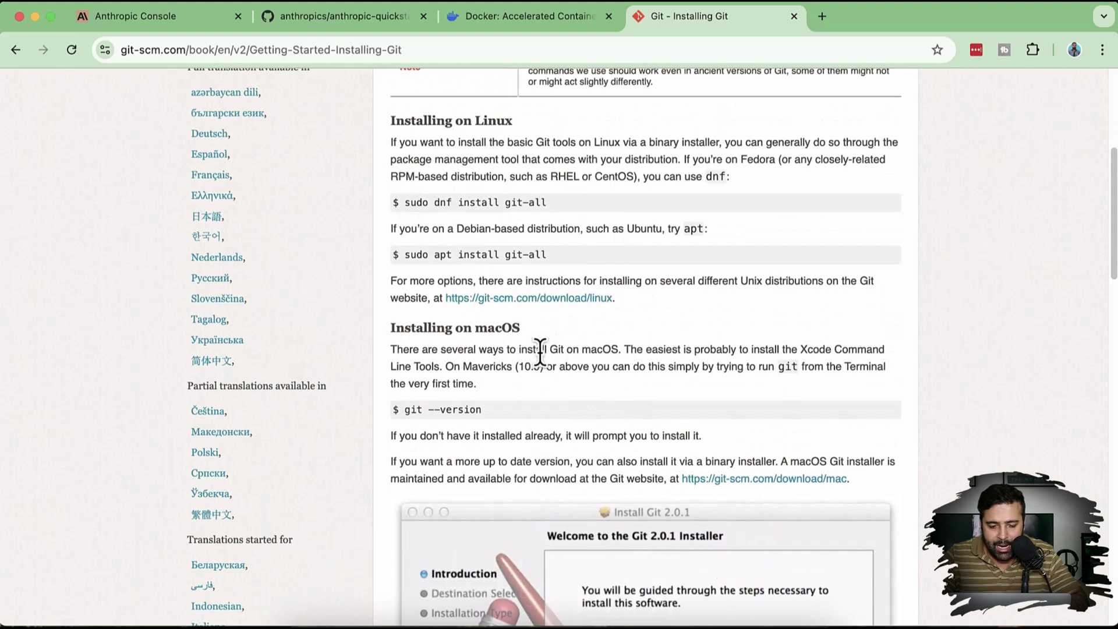
left_click_drag(494, 410, 405, 409)
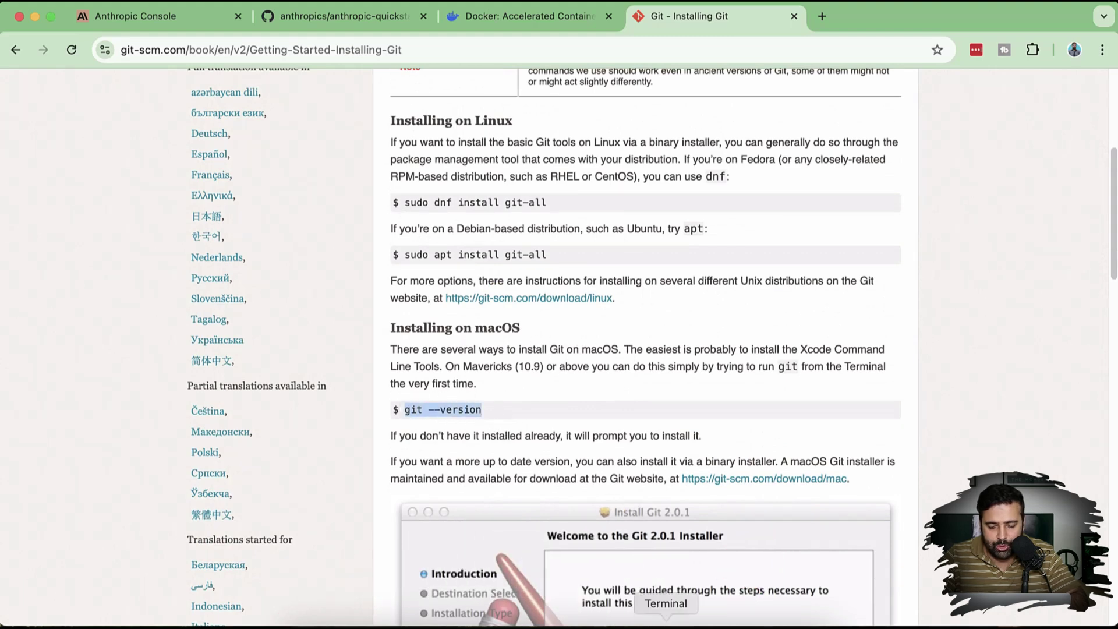
key("super+c")
key("super+Tab")
key("super+v")
key("Return")
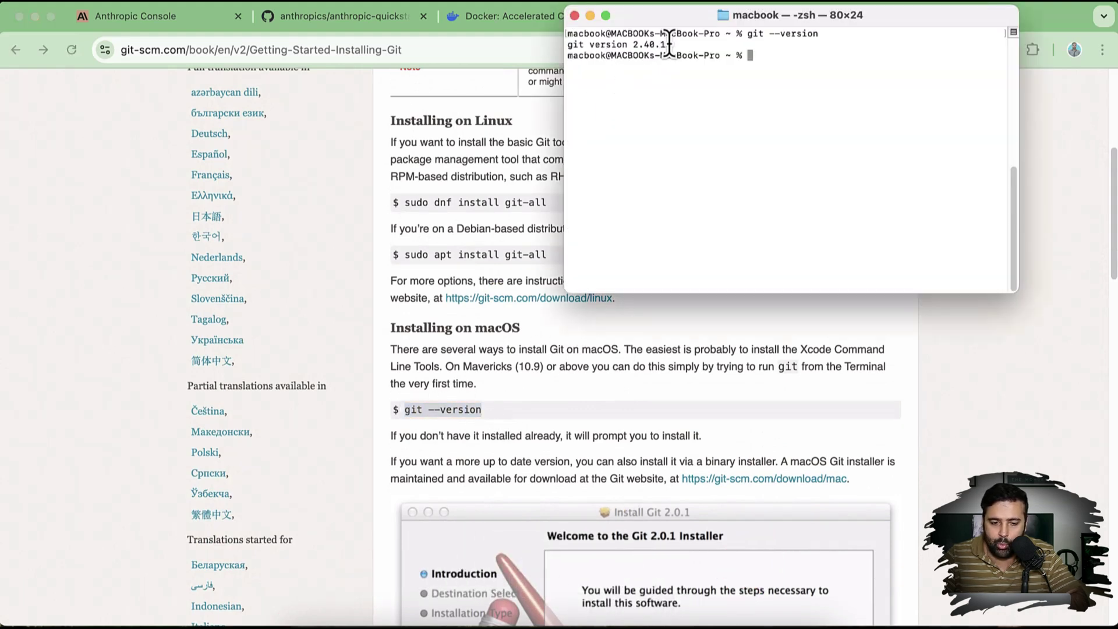
Return to the anthropic-quickstarts repository page on GitHub and select its web address.
left_click(384, 11)
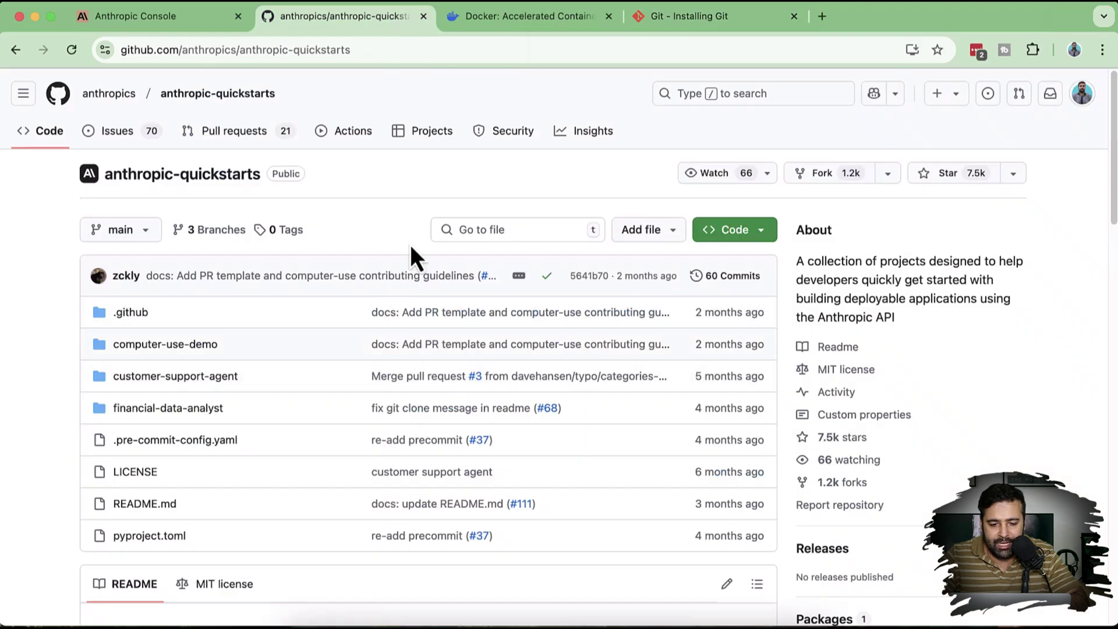
scroll(359, 224, "down", 2)
scroll(358, 225, "up", 2)
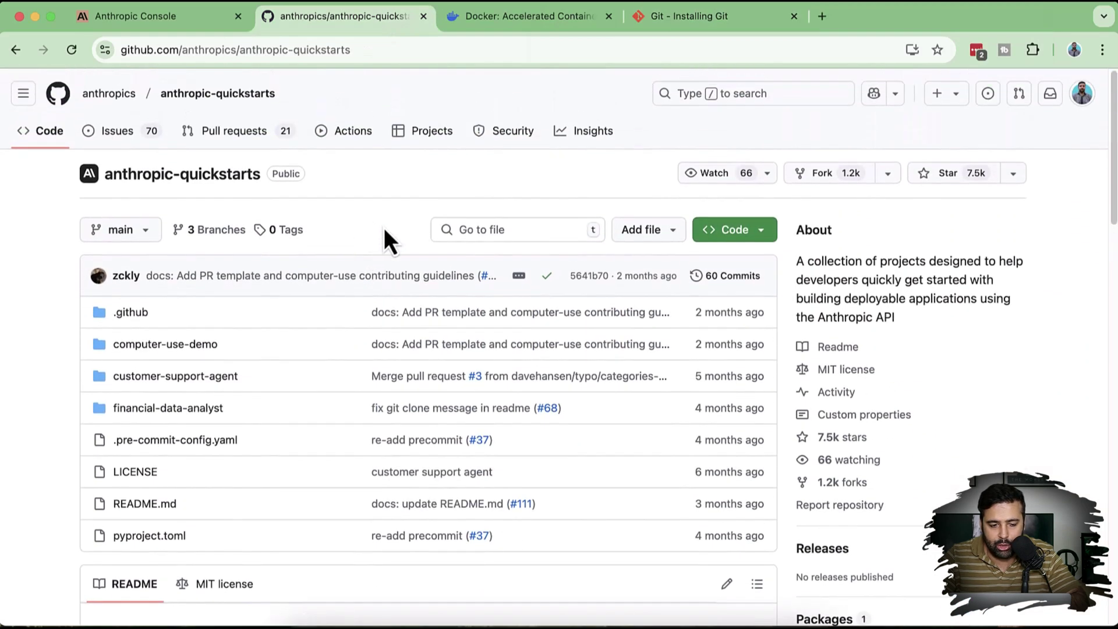
left_click(342, 57)
left_click(401, 49)
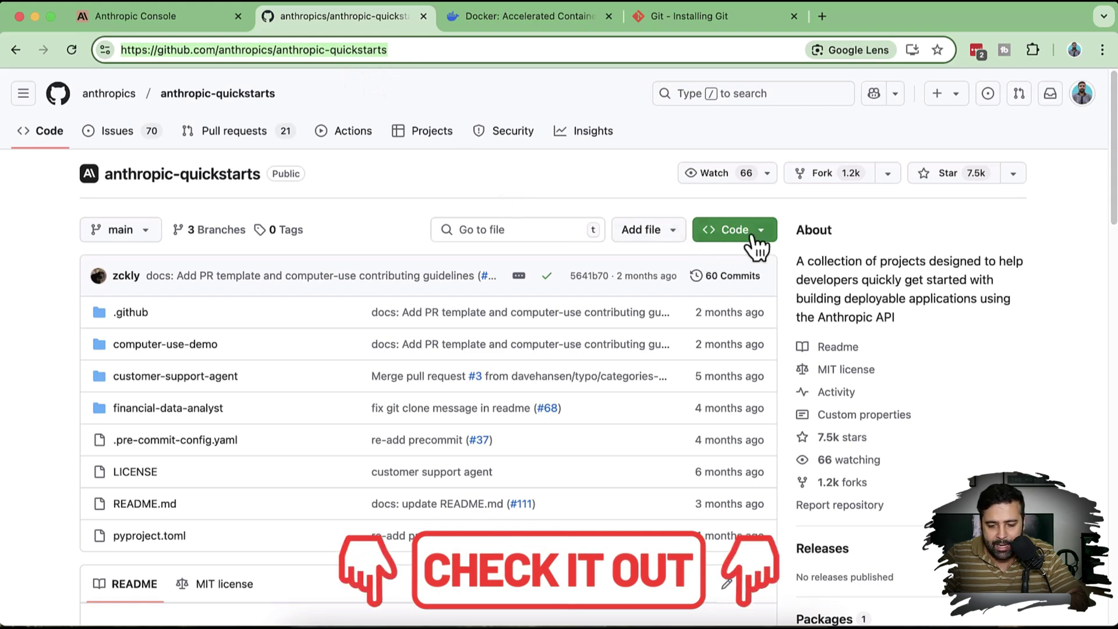
Open the repository's code download options and inspect the HTTPS clone URL.
left_click(735, 229)
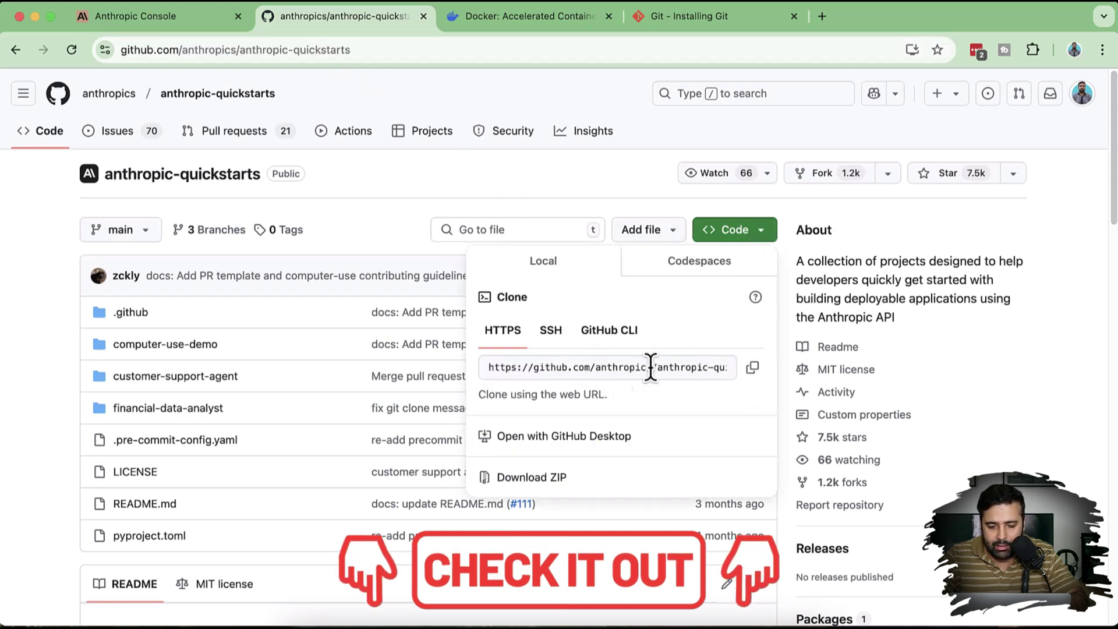
left_click(600, 370)
left_click(628, 367)
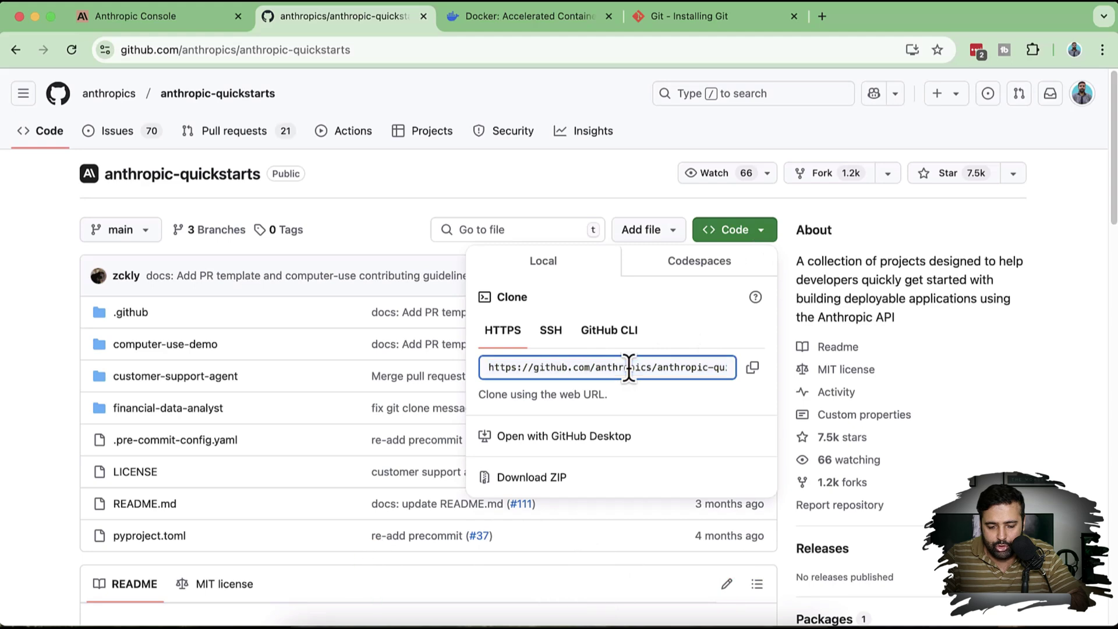
left_click_drag(629, 368, 773, 392)
left_click(752, 385)
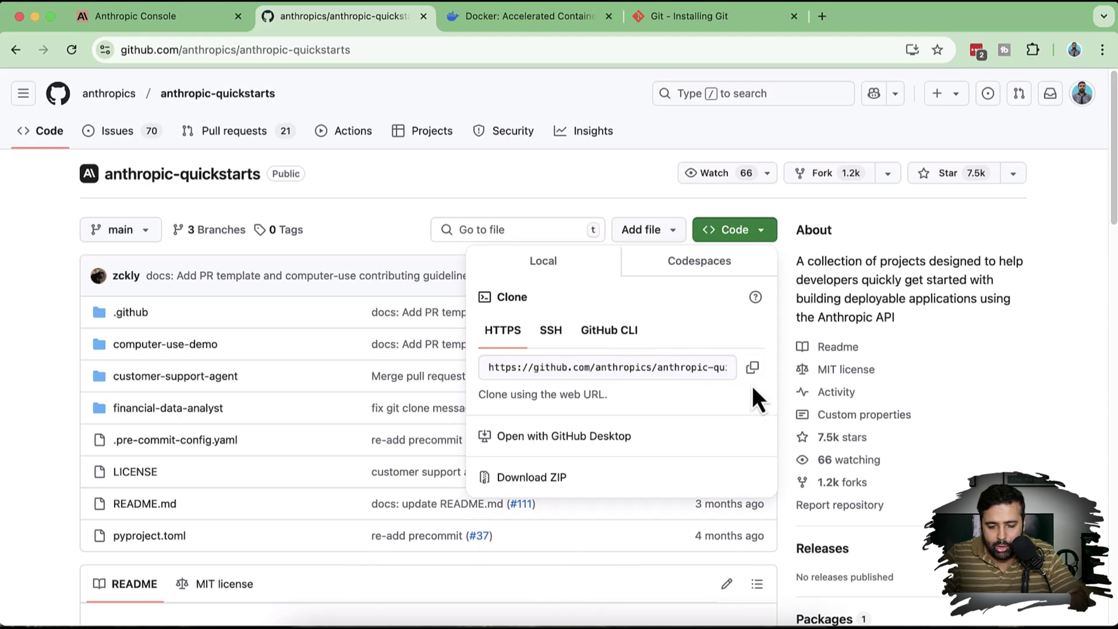
Copy the GitHub CLI clone command for the anthropic-quickstarts repository and switch to the Terminal window.
left_click(619, 343)
left_click(605, 368)
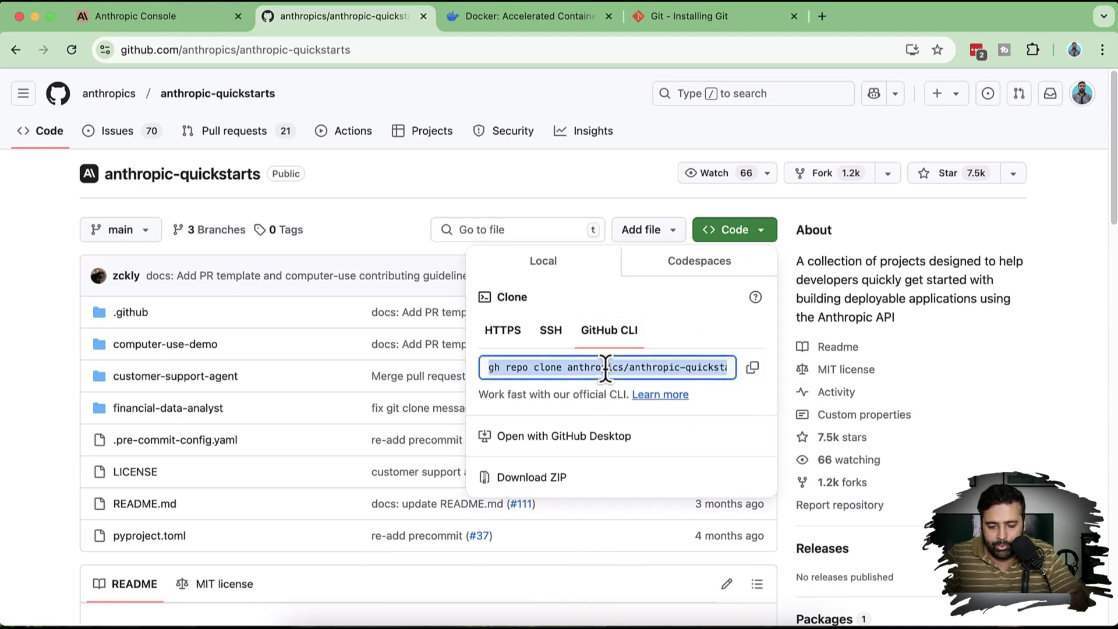
left_click(753, 368)
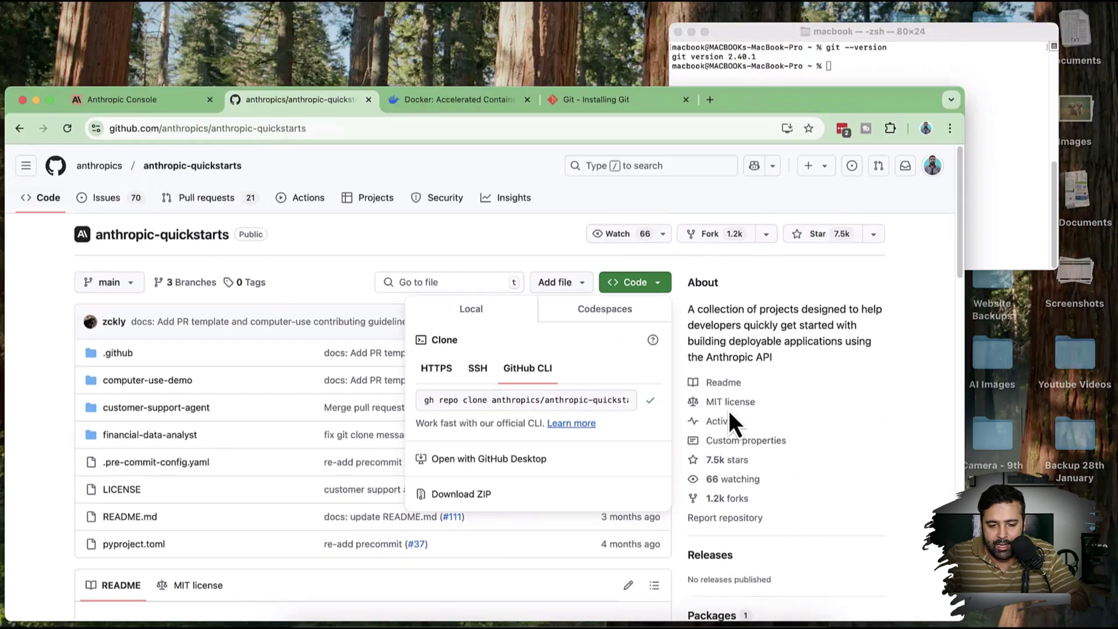
left_click(851, 215)
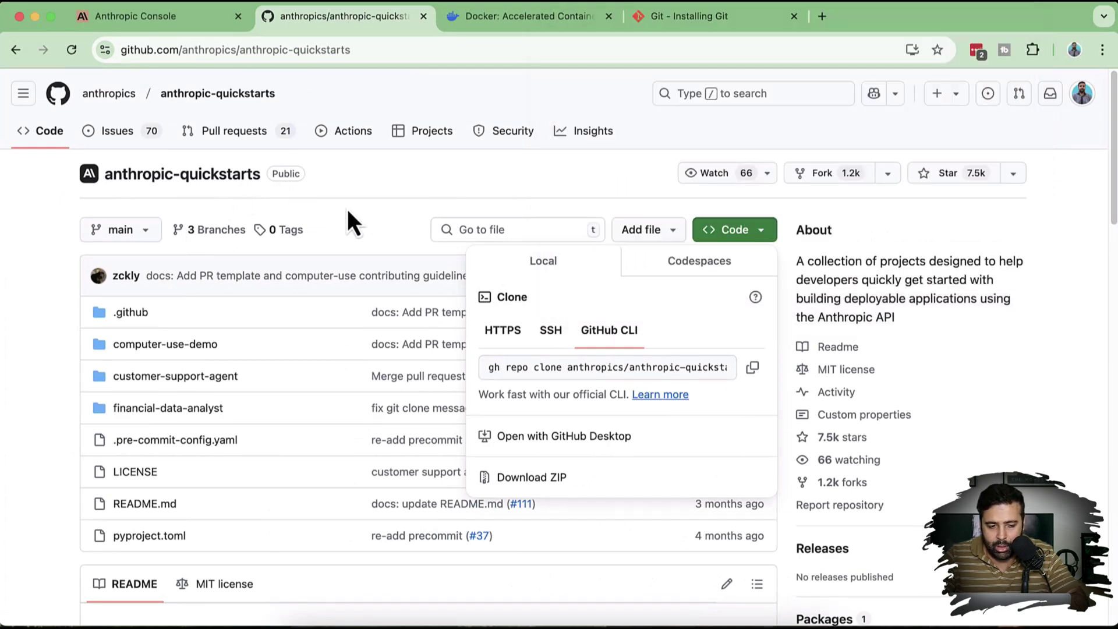
Open the computer-use folder on the desktop and look through the cloned anthropic-quickstarts folder, returning to computer-use.
key("super+h")
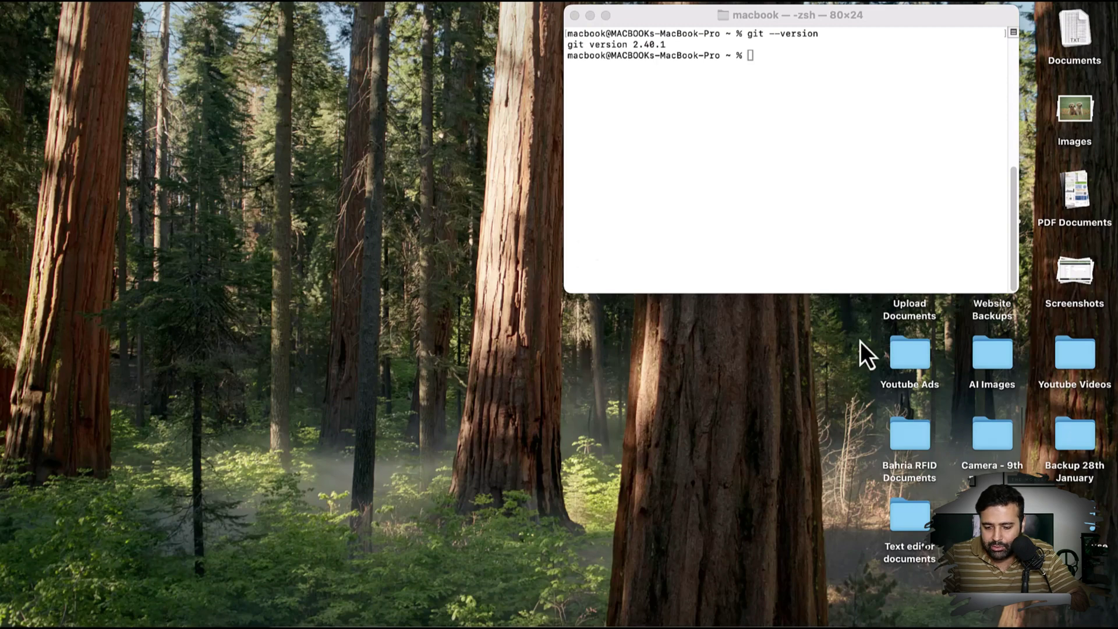
left_click(1080, 512)
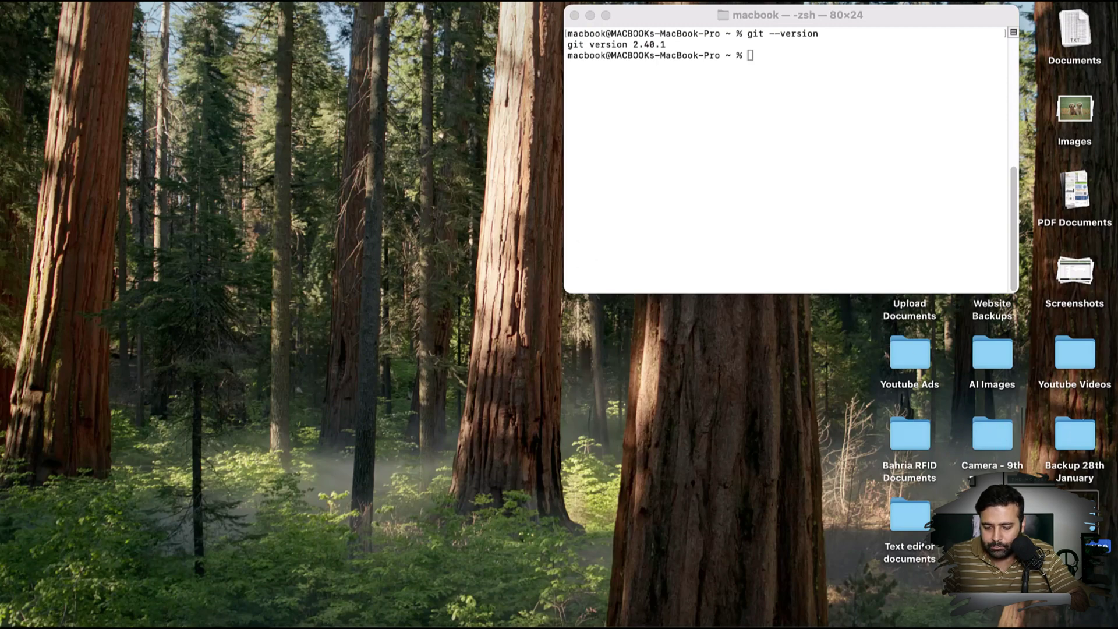
double_click(1079, 512)
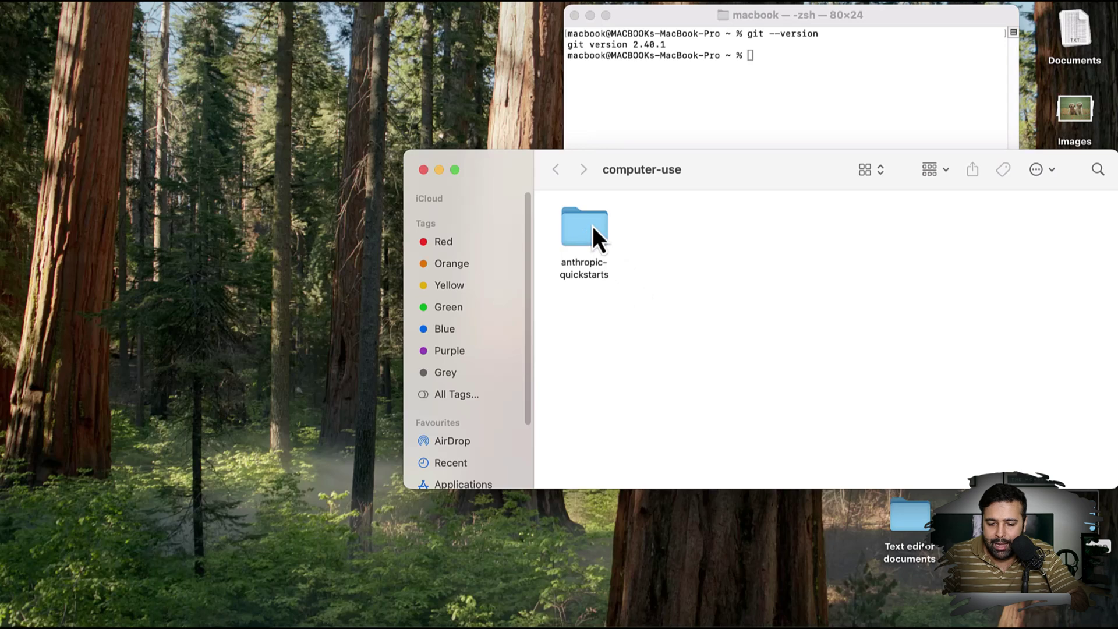
double_click(598, 243)
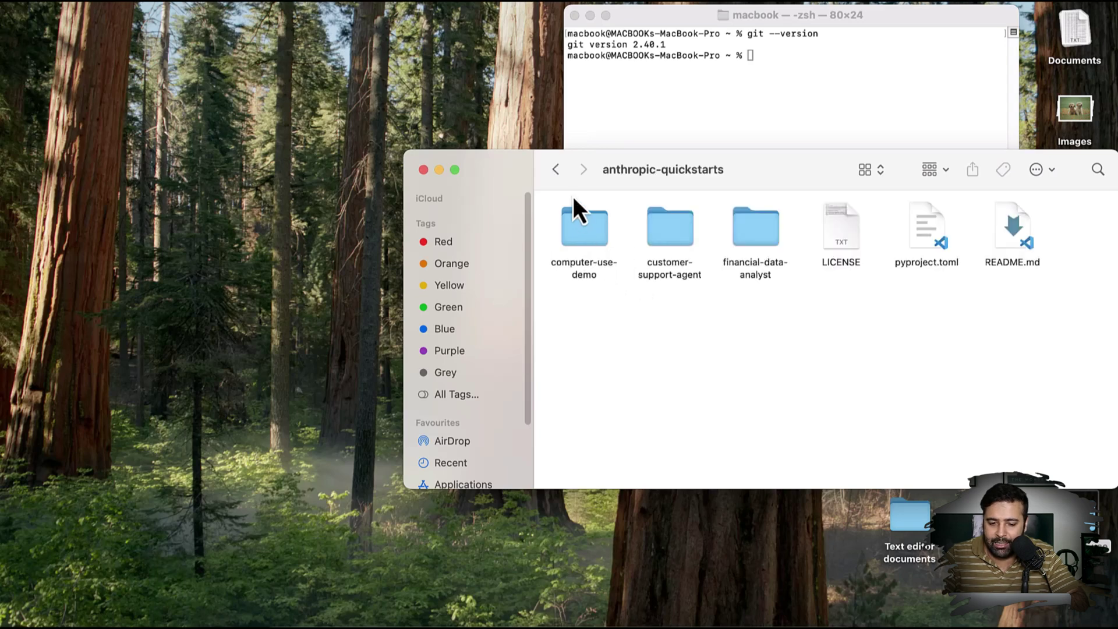
left_click(556, 169)
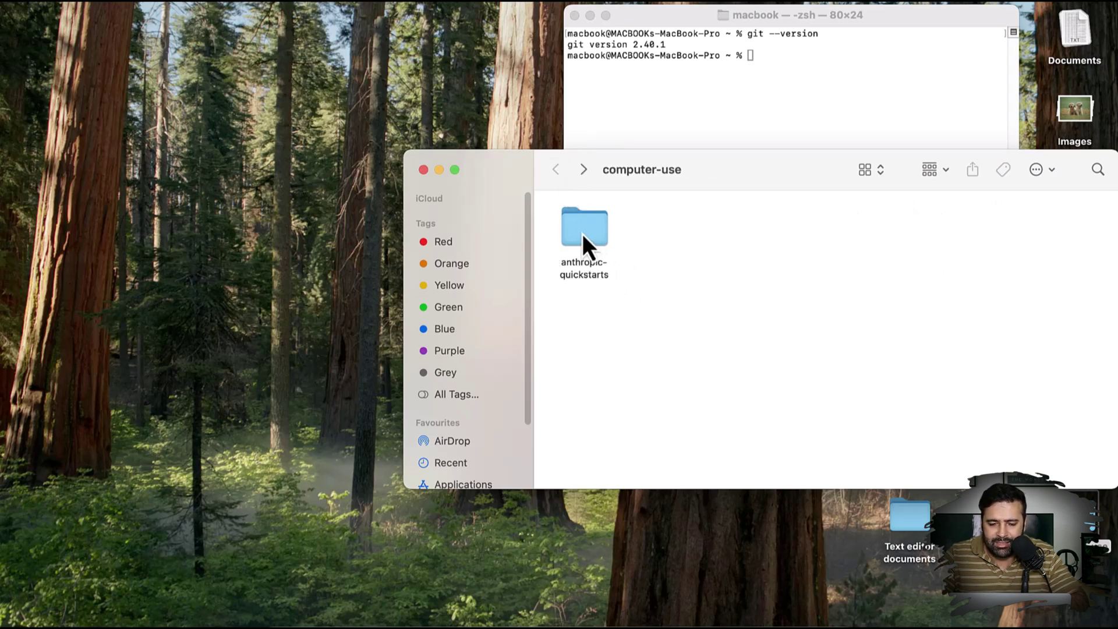
Move the Finder window clear of Terminal and change the working directory to desktop and its computer-use folder.
left_click_drag(766, 178, 528, 214)
left_click(714, 113)
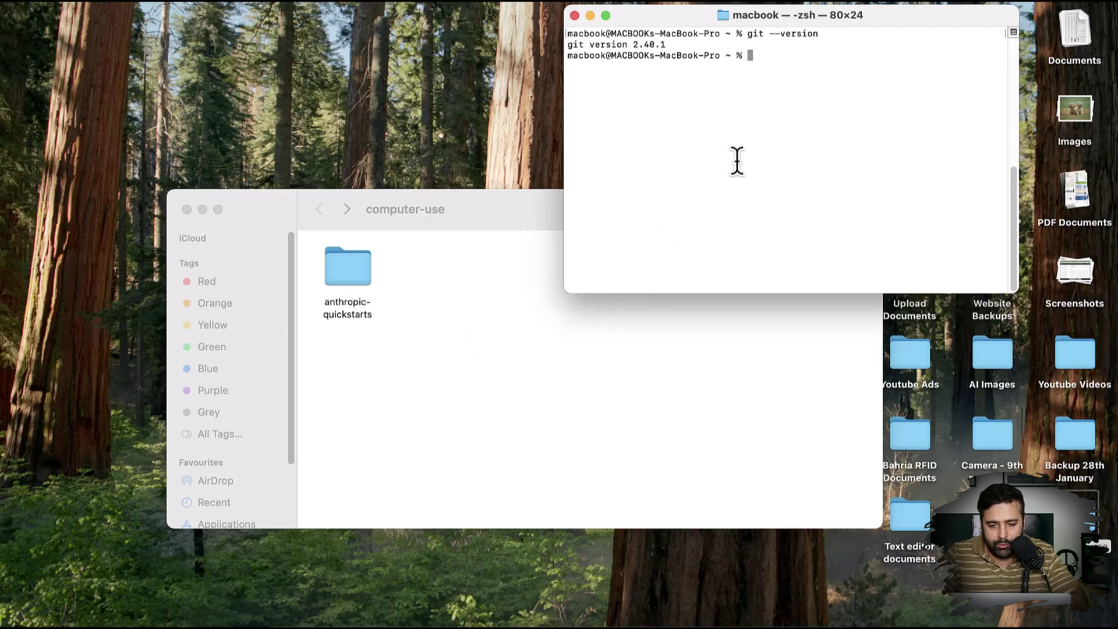
type("cd desktop")
key("Return")
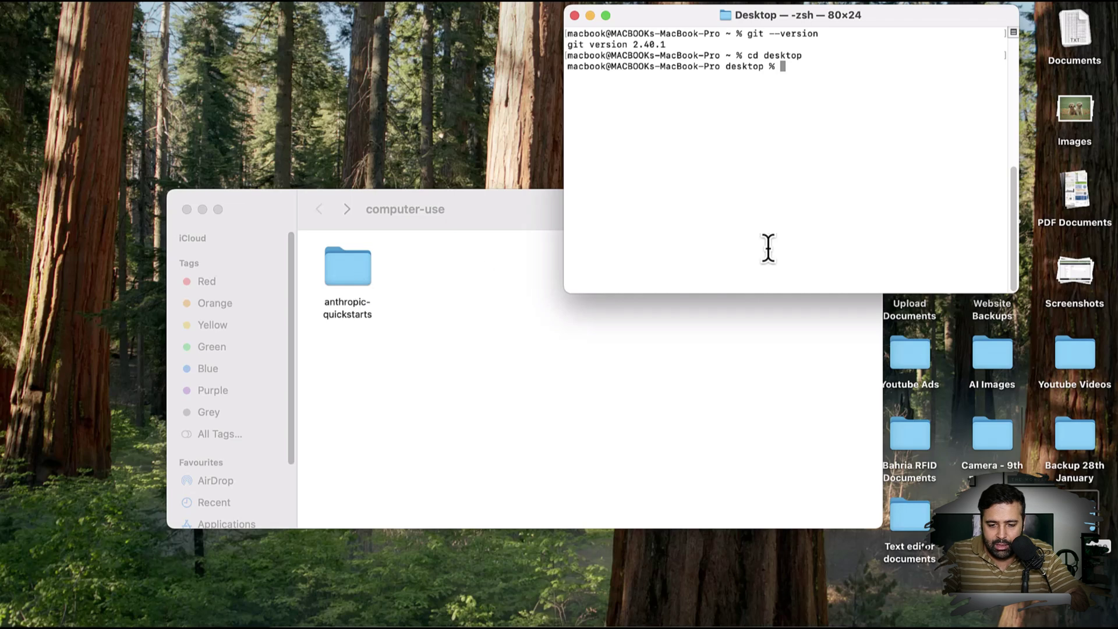
type("cd computer-use")
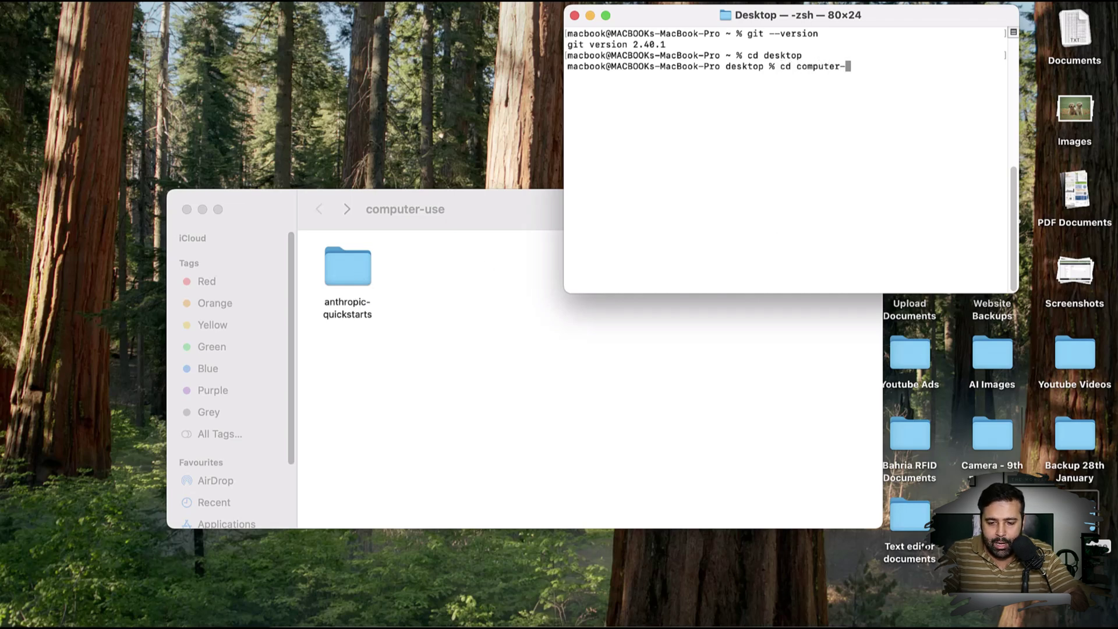
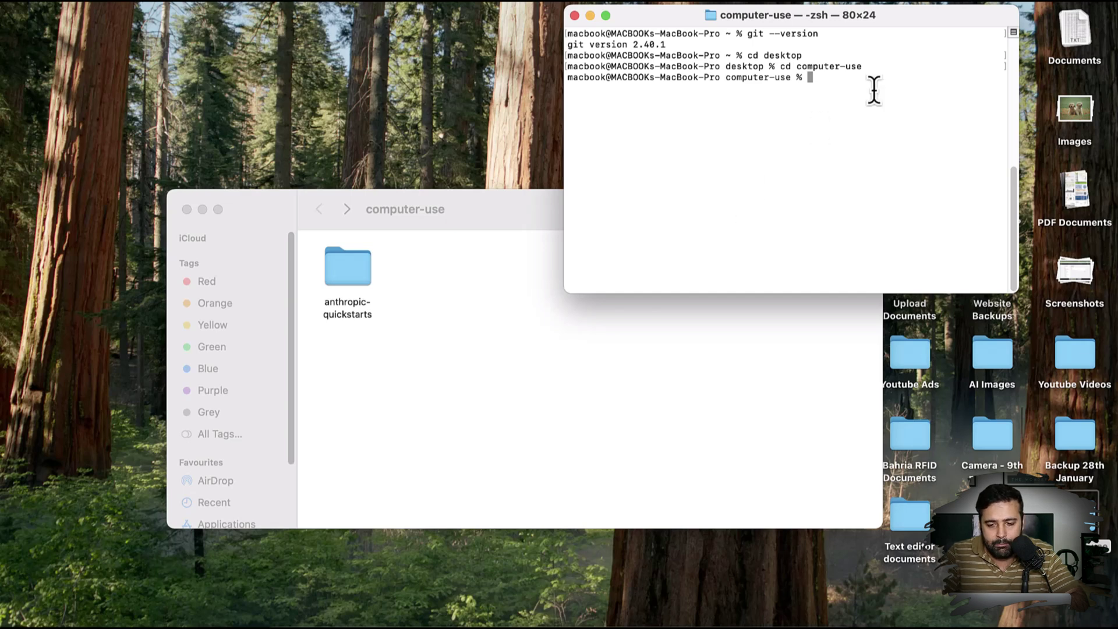
Try to change into a folder named computer-quickstarts in Terminal.
double_click(780, 65)
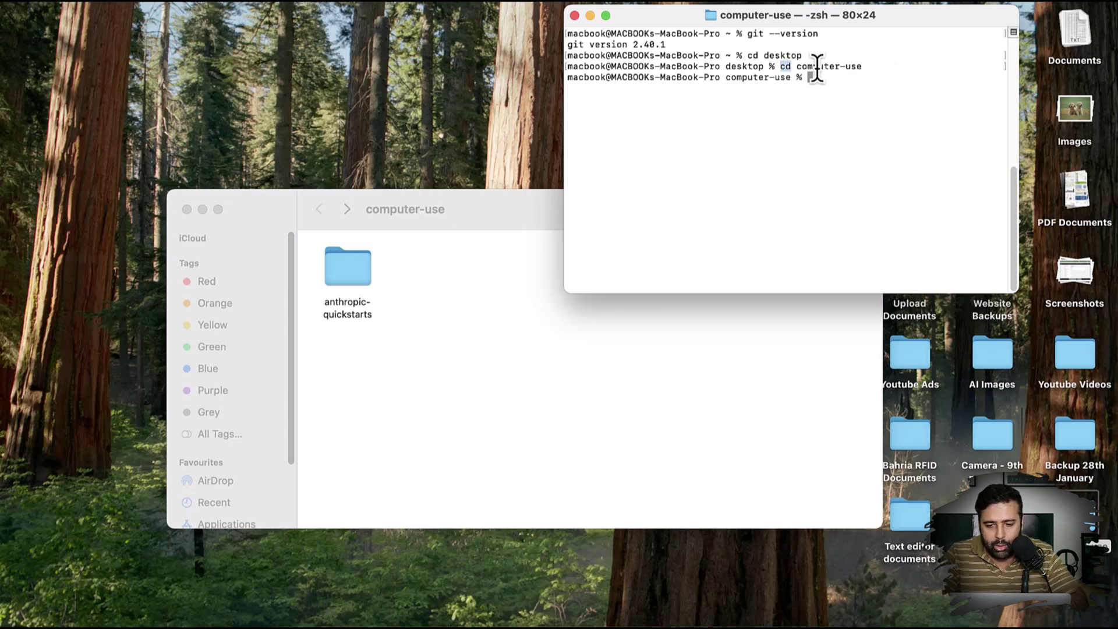
type("cd computer-")
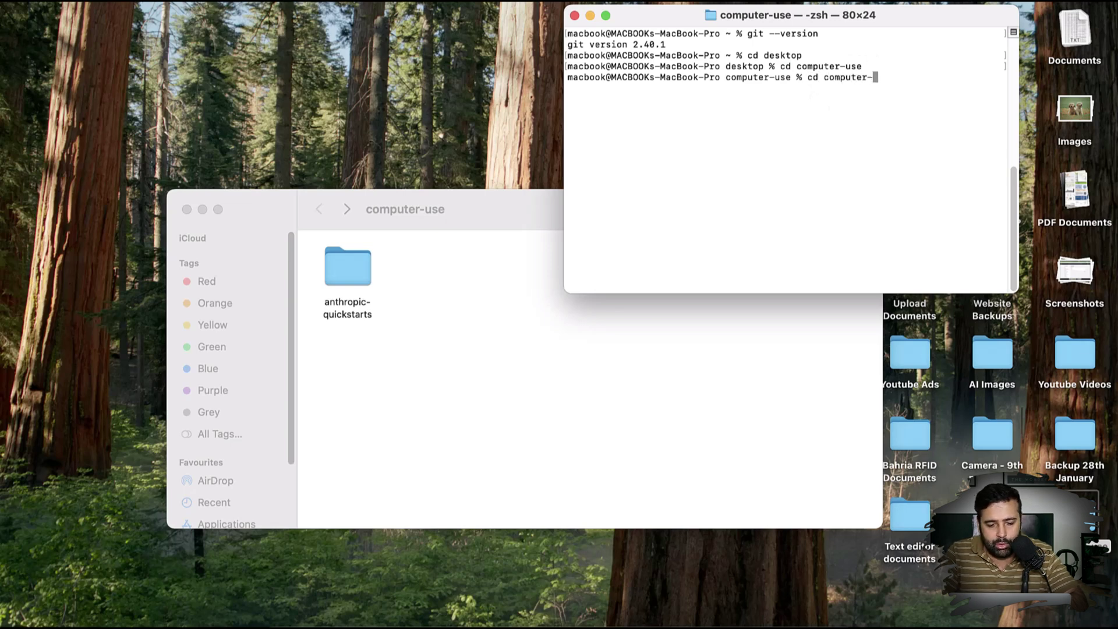
type("quickstar")
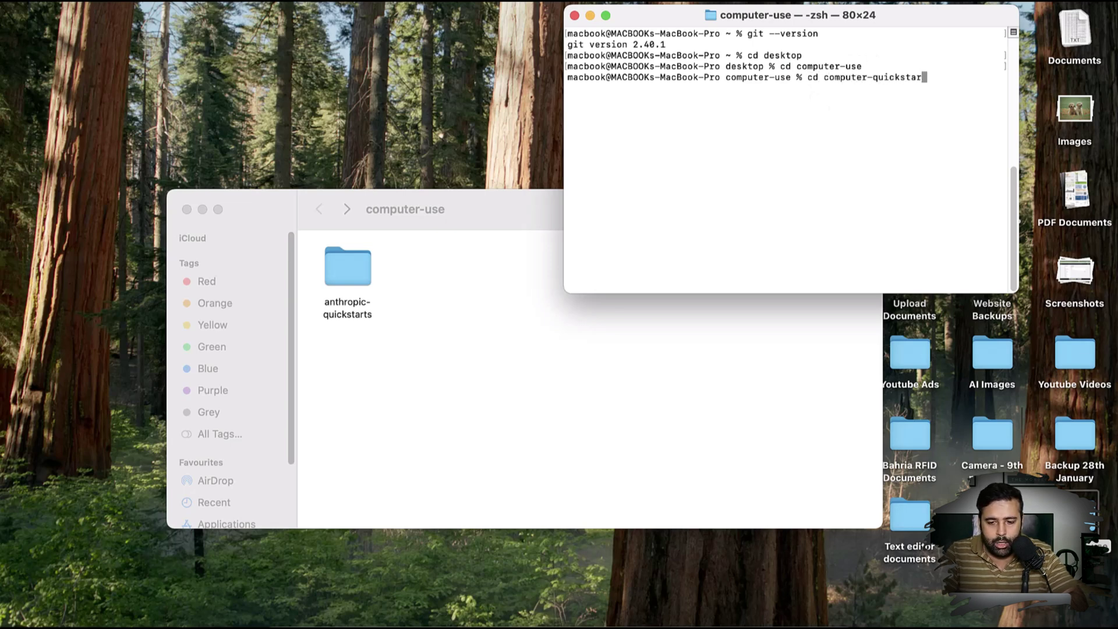
type("ts")
key("Return")
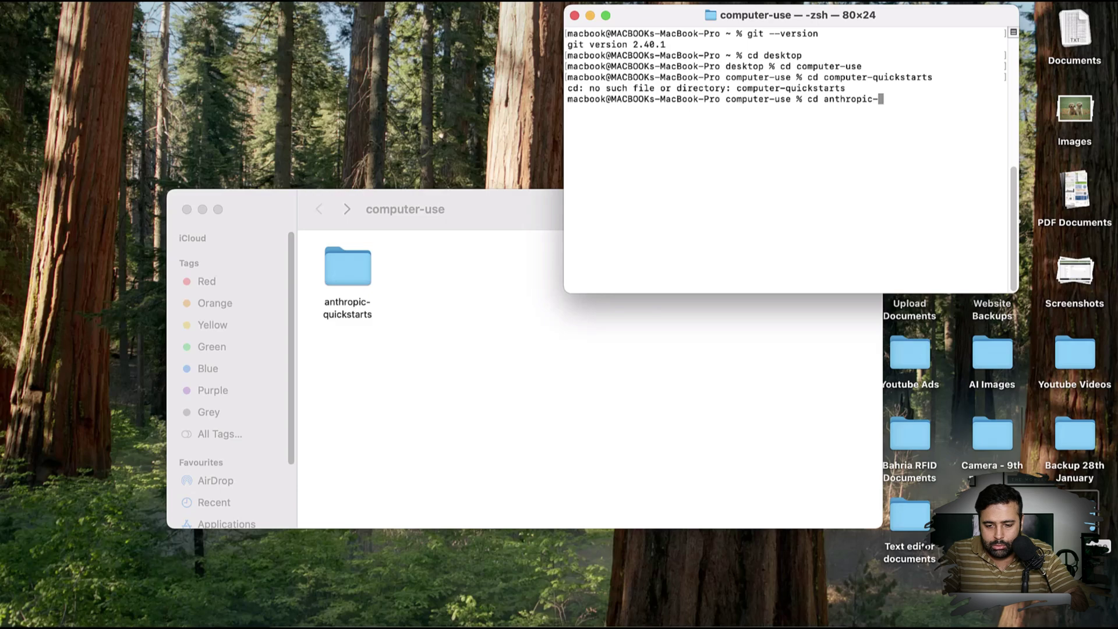
Change into the anthropic-quickstarts folder in Terminal, then enlarge the terminal text and reposition its window.
type("uickstarts")
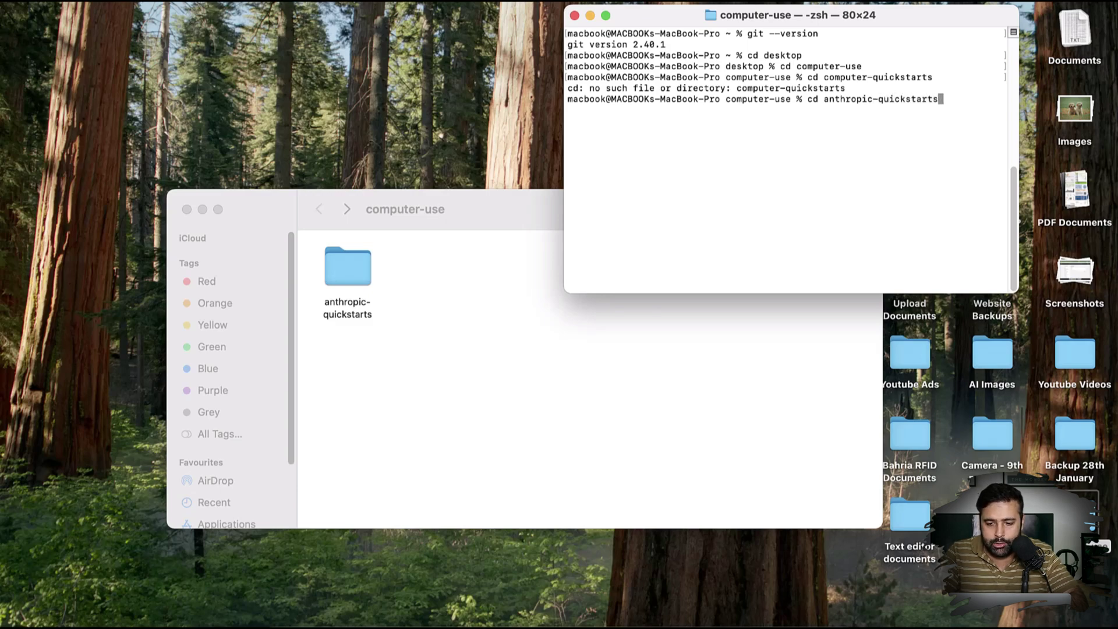
key("Return")
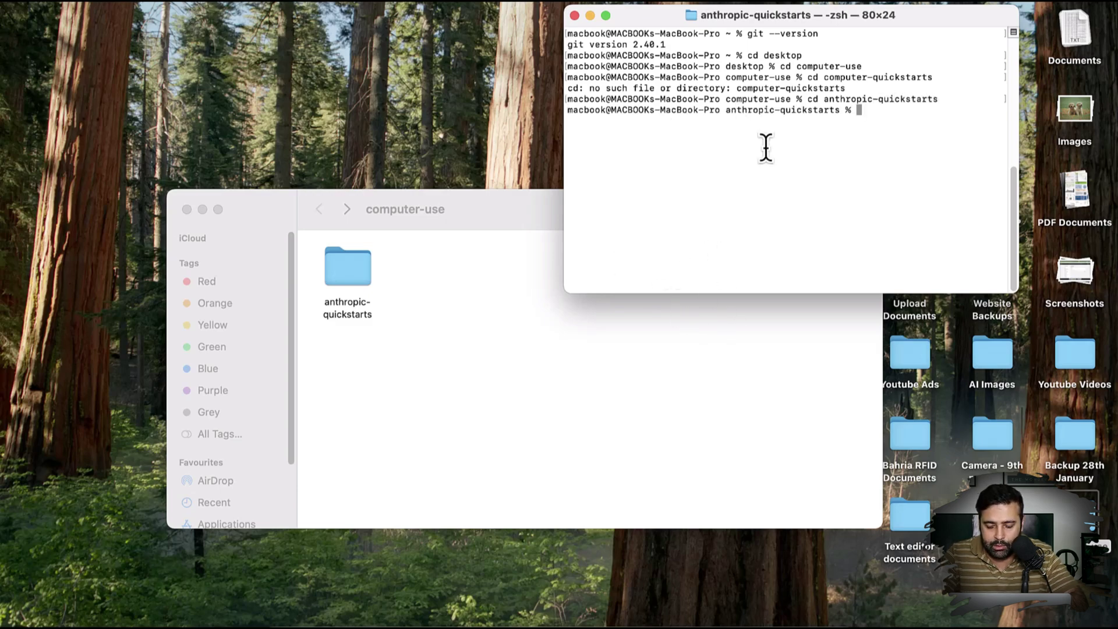
key("super+plus")
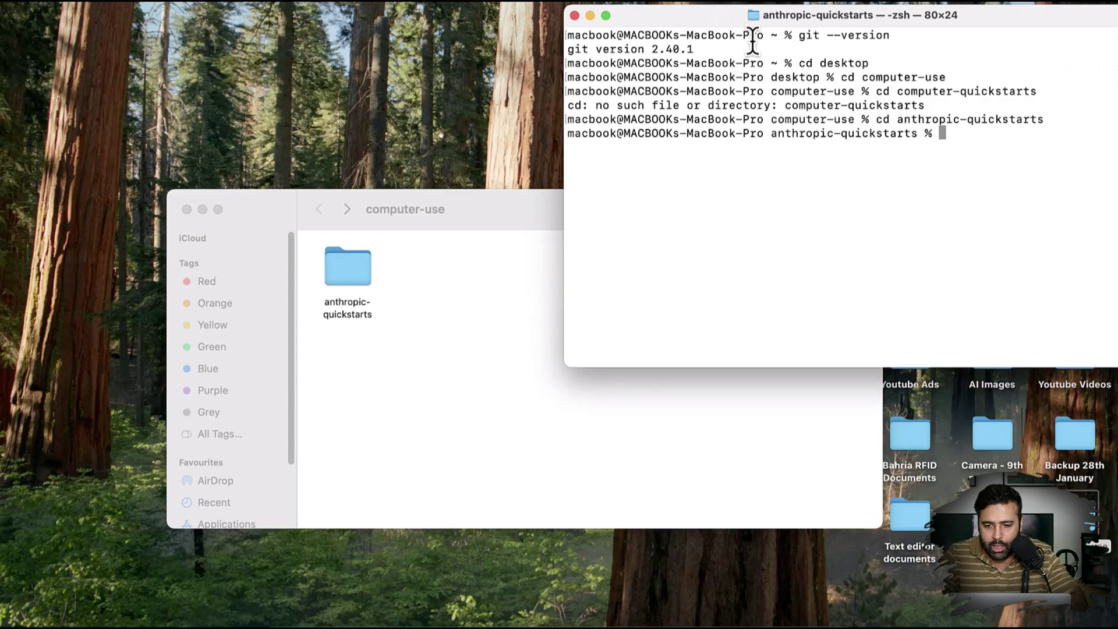
left_click_drag(950, 19, 903, 72)
Locate computer-use-demo inside the anthropic-quickstarts folder in Finder and change into it in Terminal.
double_click(366, 274)
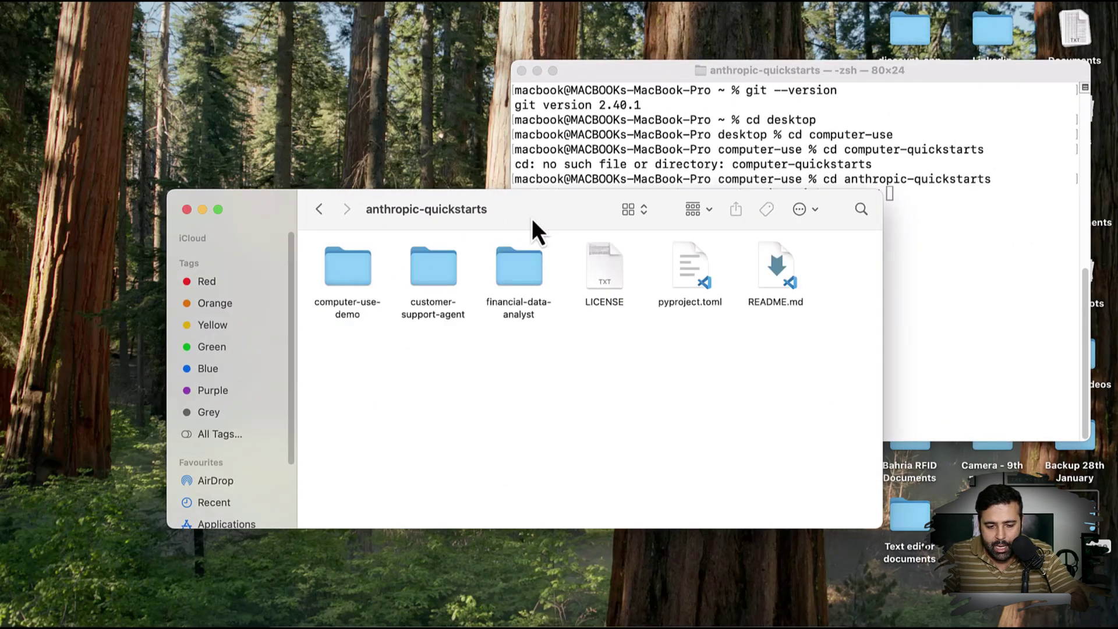
left_click_drag(532, 218, 406, 212)
left_click(219, 273)
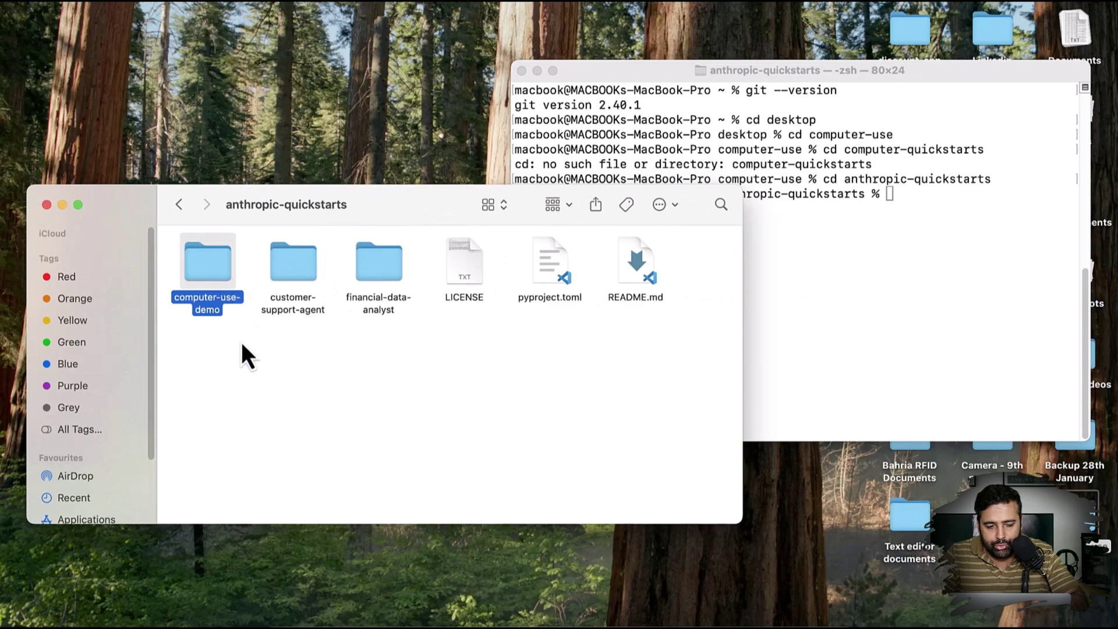
left_click(863, 302)
type("cd computer-use")
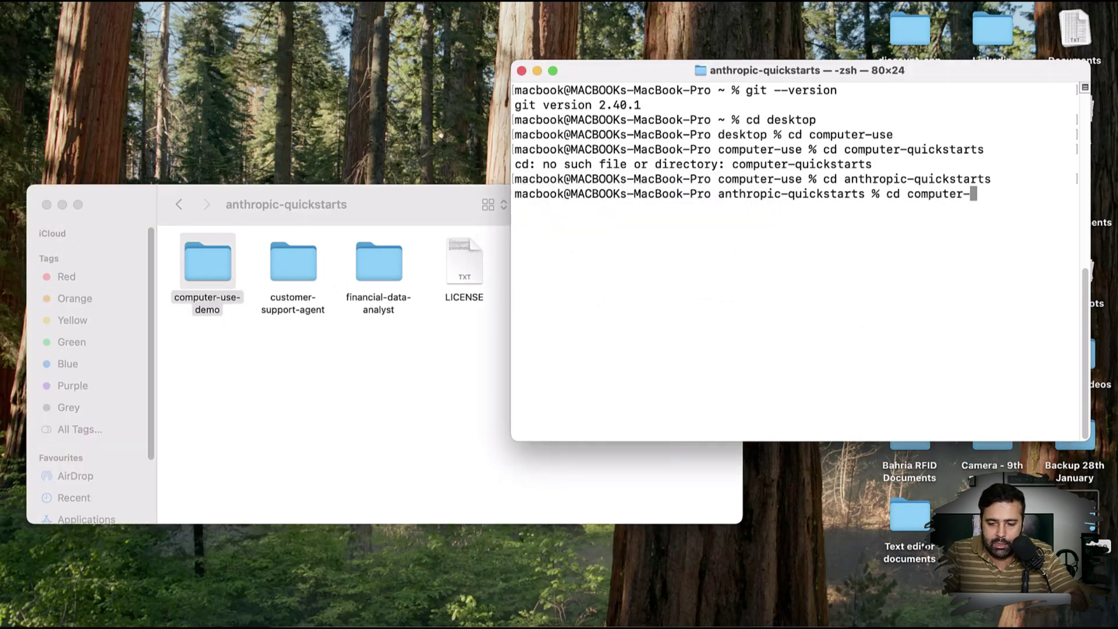
type("-demo")
key("Return")
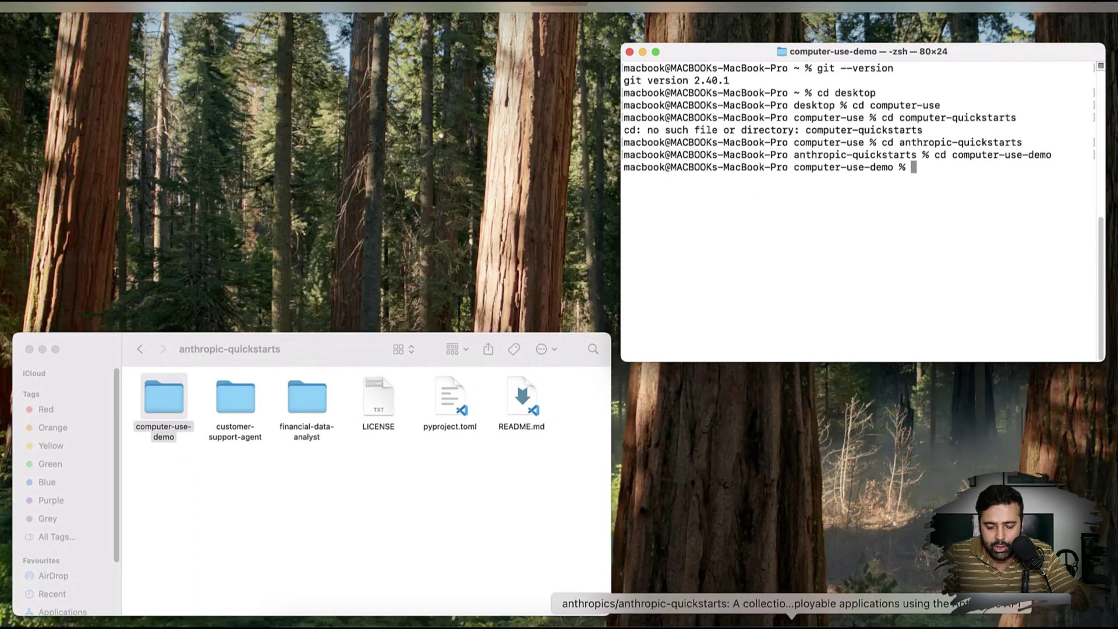
Return to the repository in the browser, open its computer-use-demo folder and find the README's Anthropic API section.
left_click(791, 622)
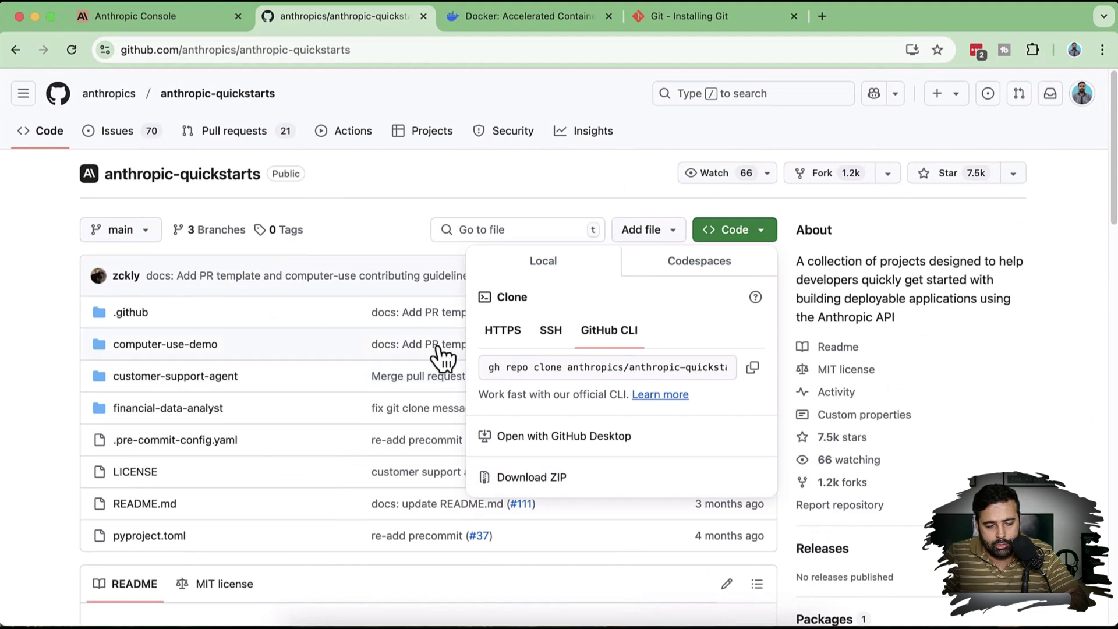
left_click(382, 216)
scroll(385, 232, "down", 2)
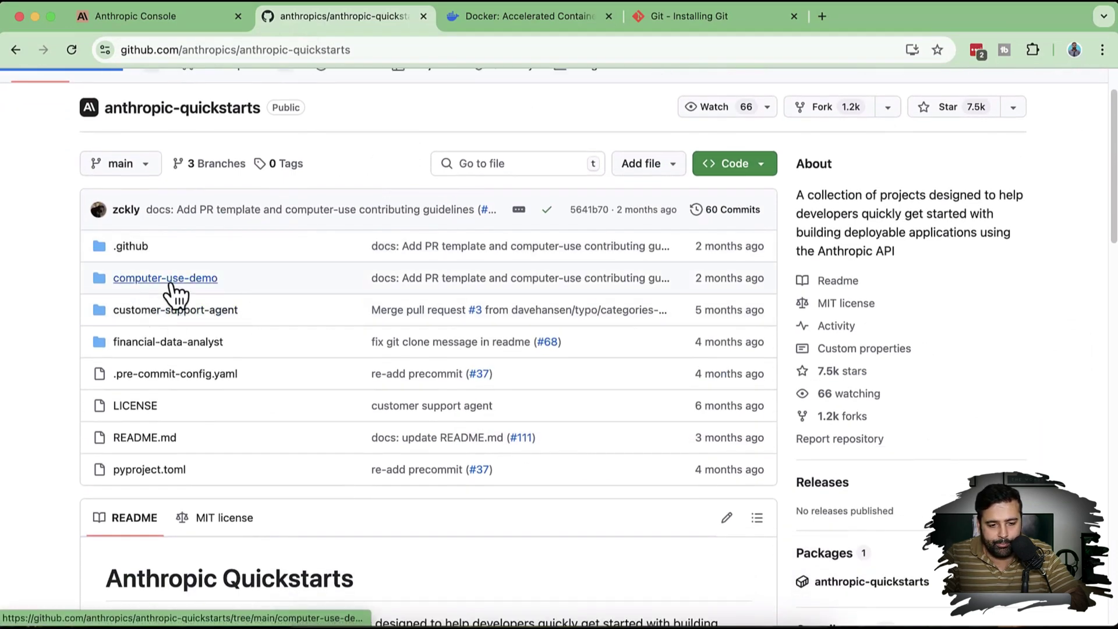
left_click(170, 279)
scroll(728, 279, "down", 10)
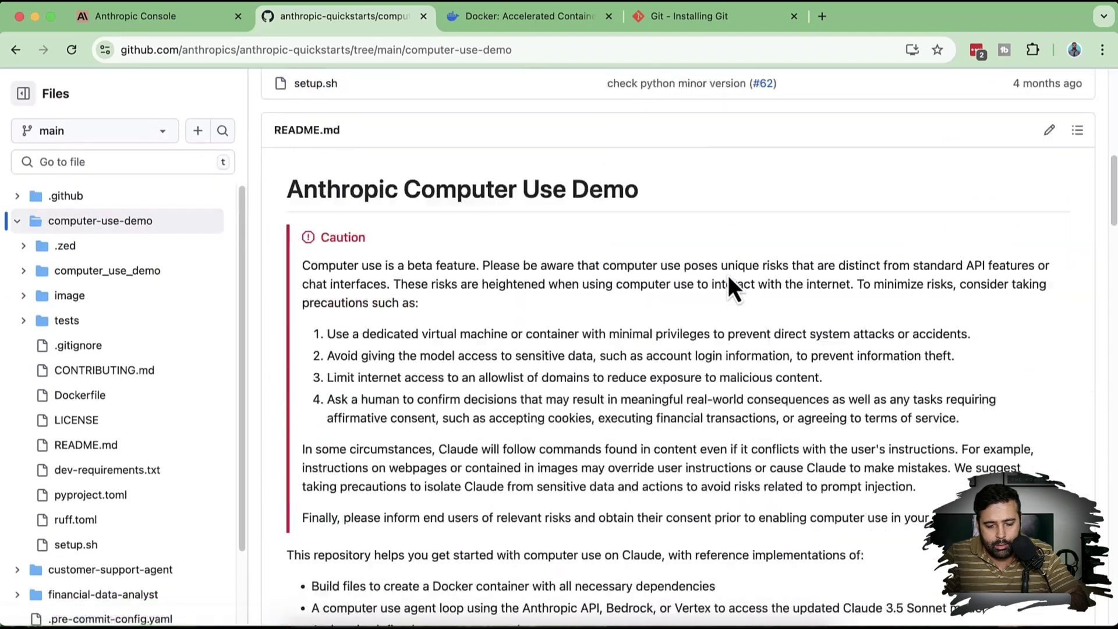
scroll(728, 275, "down", 15)
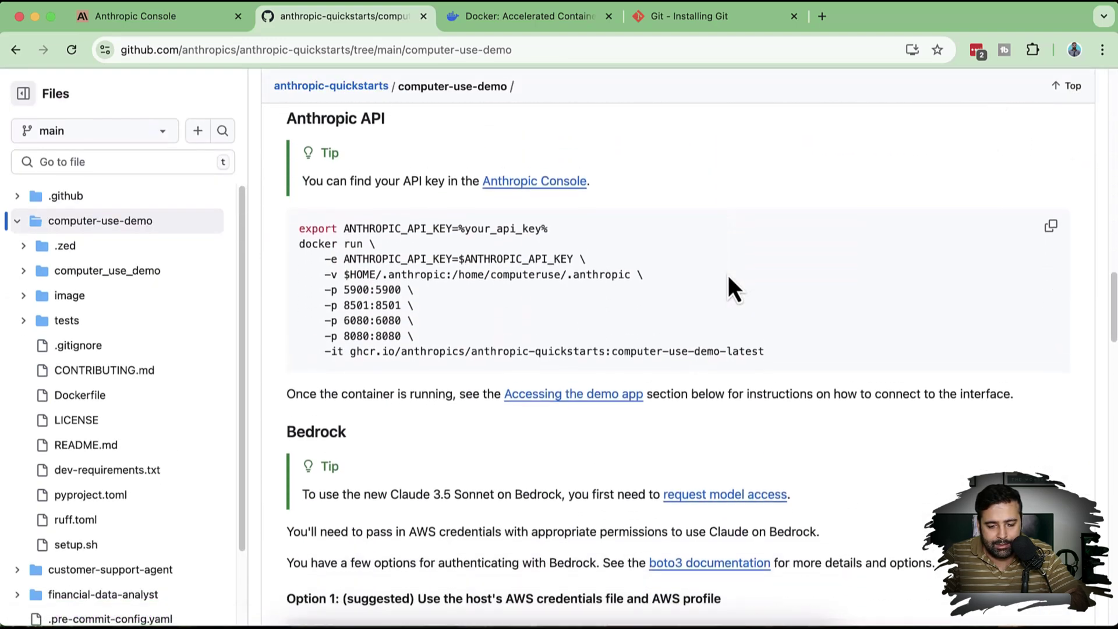
Examine the docker run command block and highlight the %your_api_key% placeholder in its export line.
left_click_drag(774, 345, 296, 228)
left_click(465, 336)
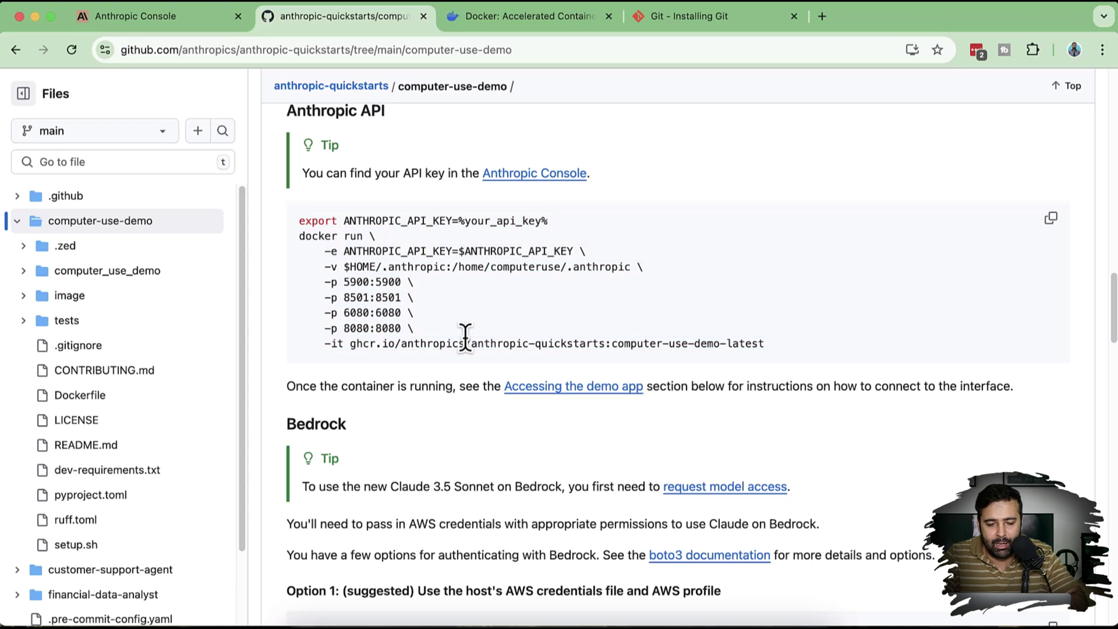
left_click_drag(457, 221, 547, 219)
double_click(464, 221)
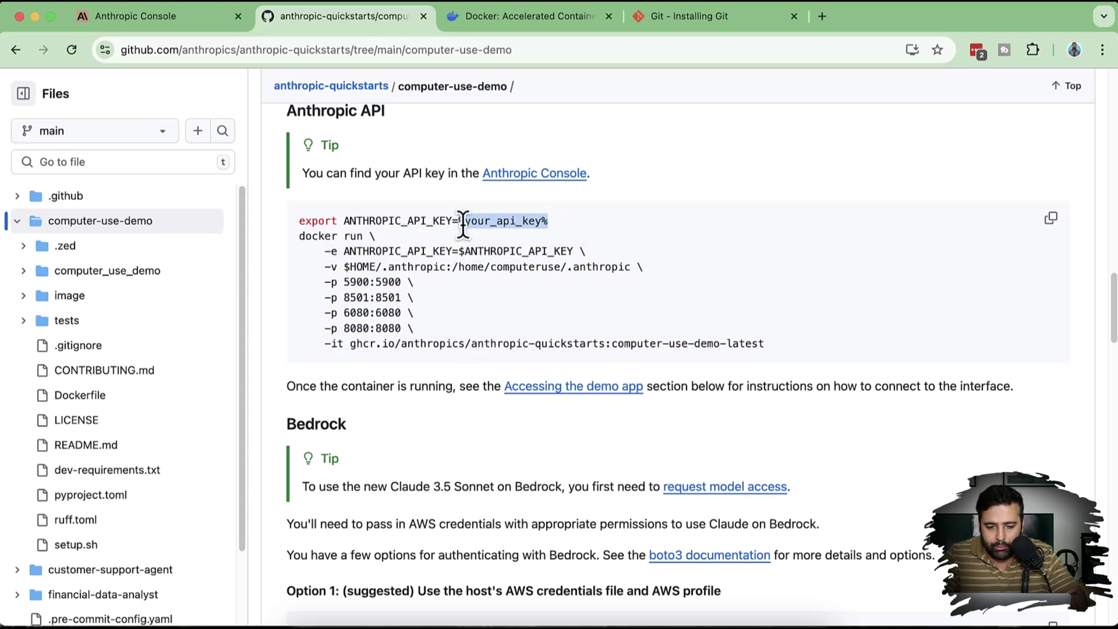
left_click_drag(535, 218, 544, 219)
left_click_drag(457, 221, 538, 221)
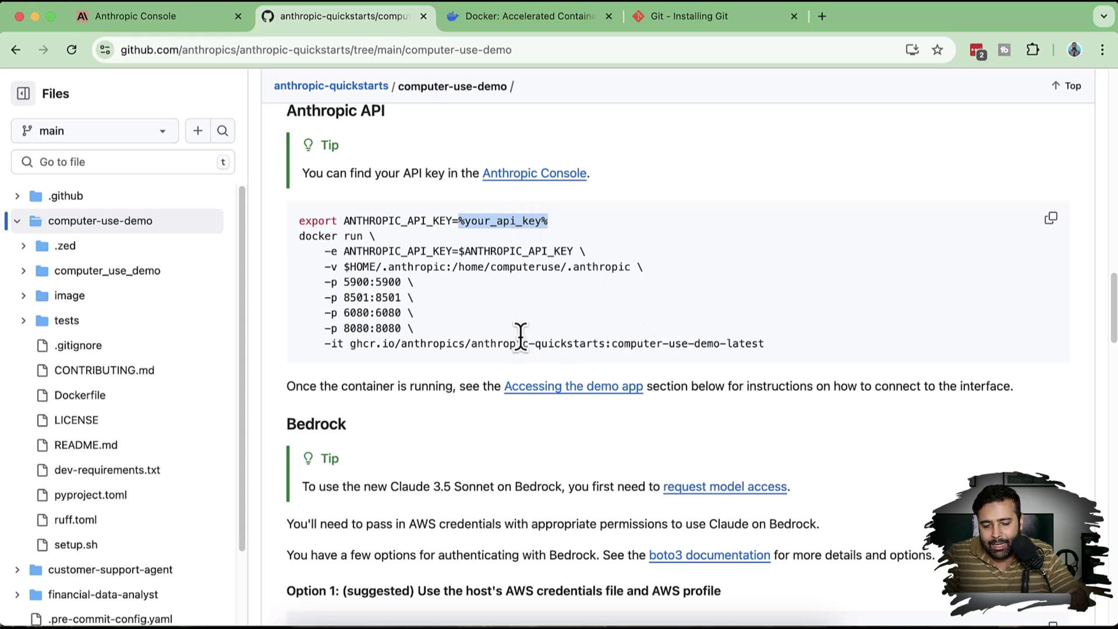
Switch to the Anthropic Console, open the API keys page and bring up the form for creating a key.
left_click(187, 26)
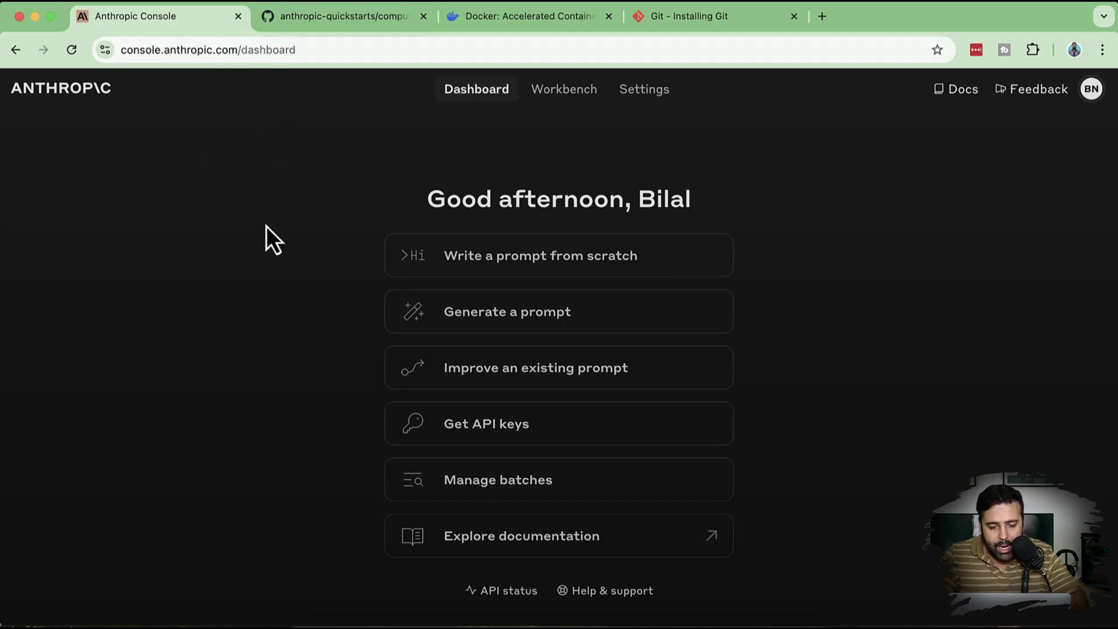
left_click(576, 434)
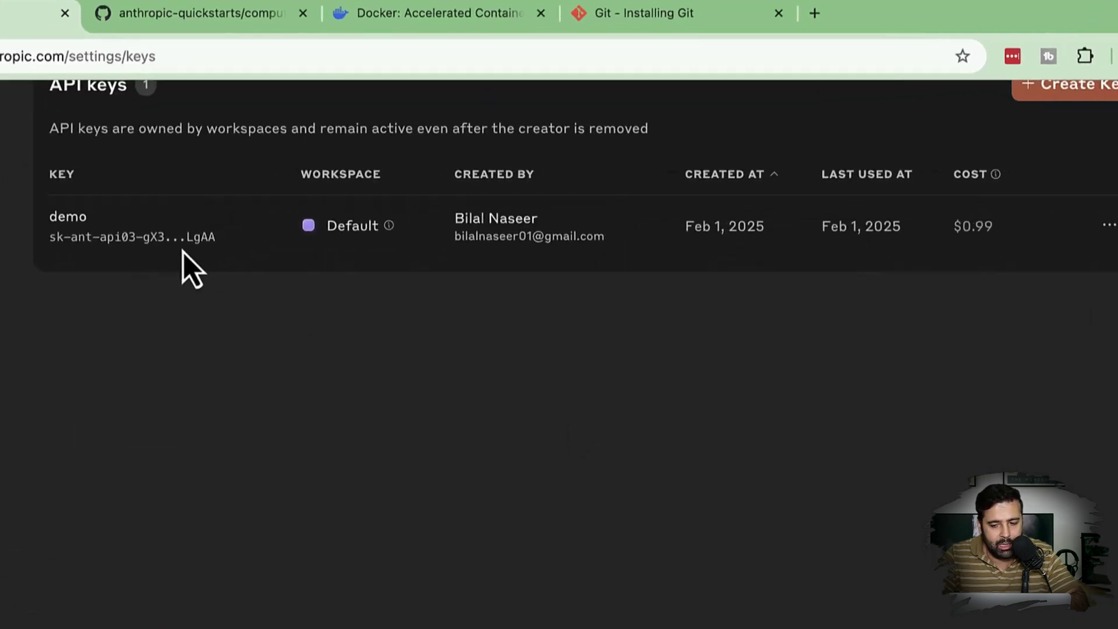
scroll(496, 412, "up", 1)
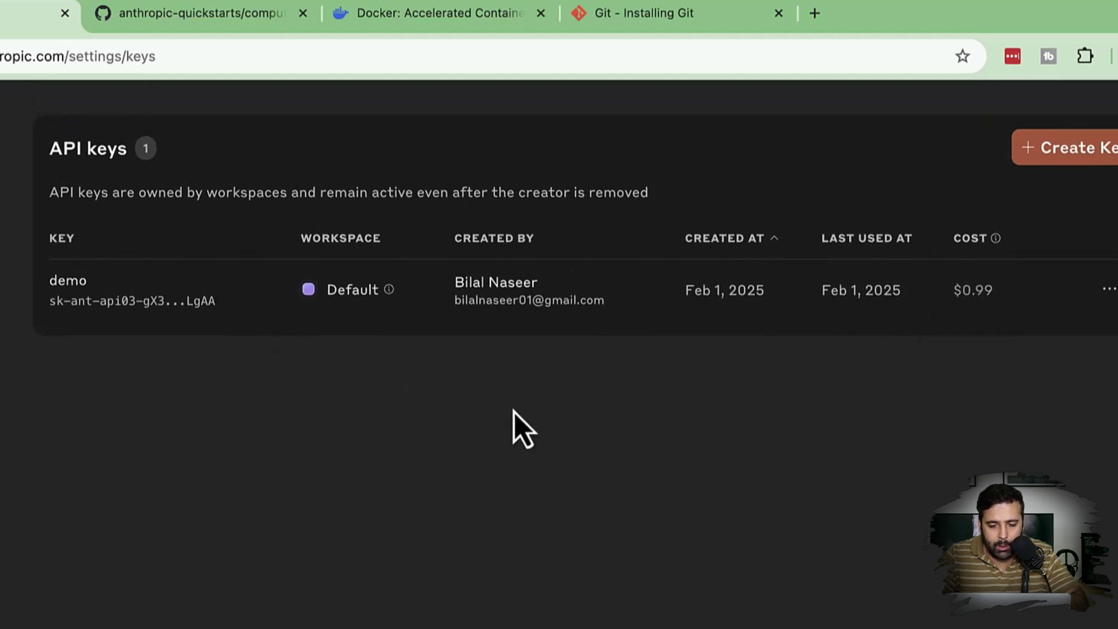
scroll(513, 411, "up", 1)
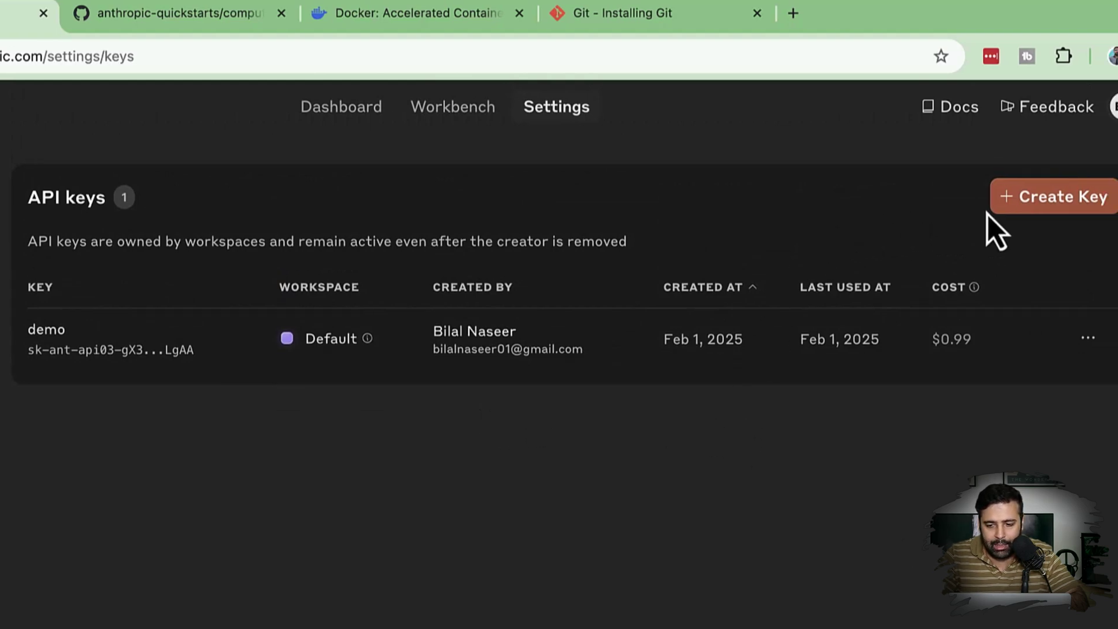
left_click(1054, 217)
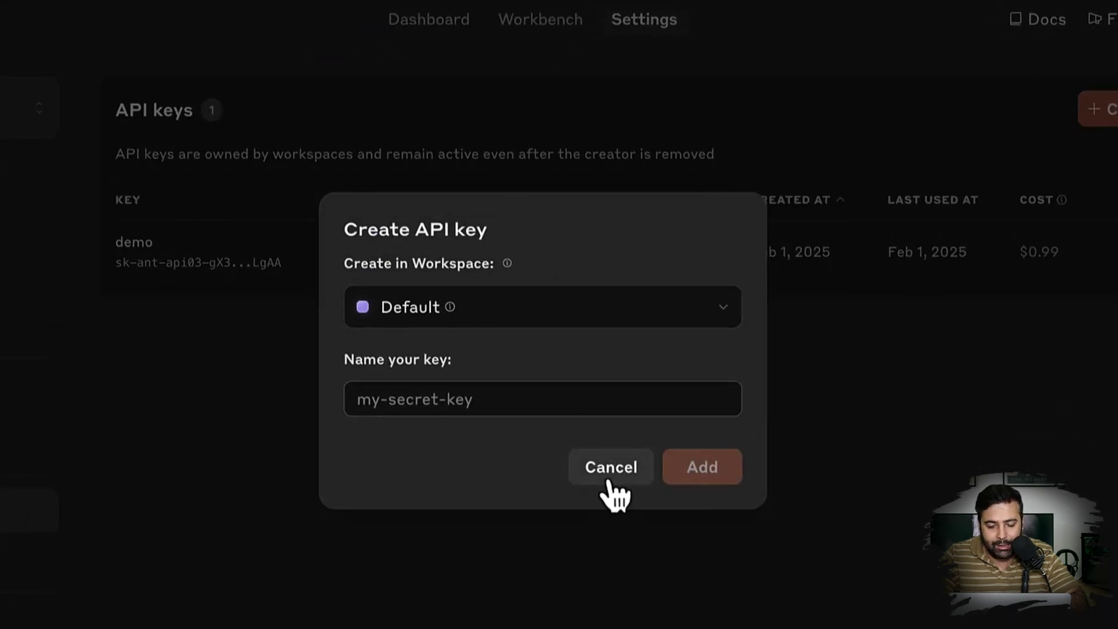
Dismiss the key creation form and review the credit balance and invoice history on the Billing page.
left_click(596, 473)
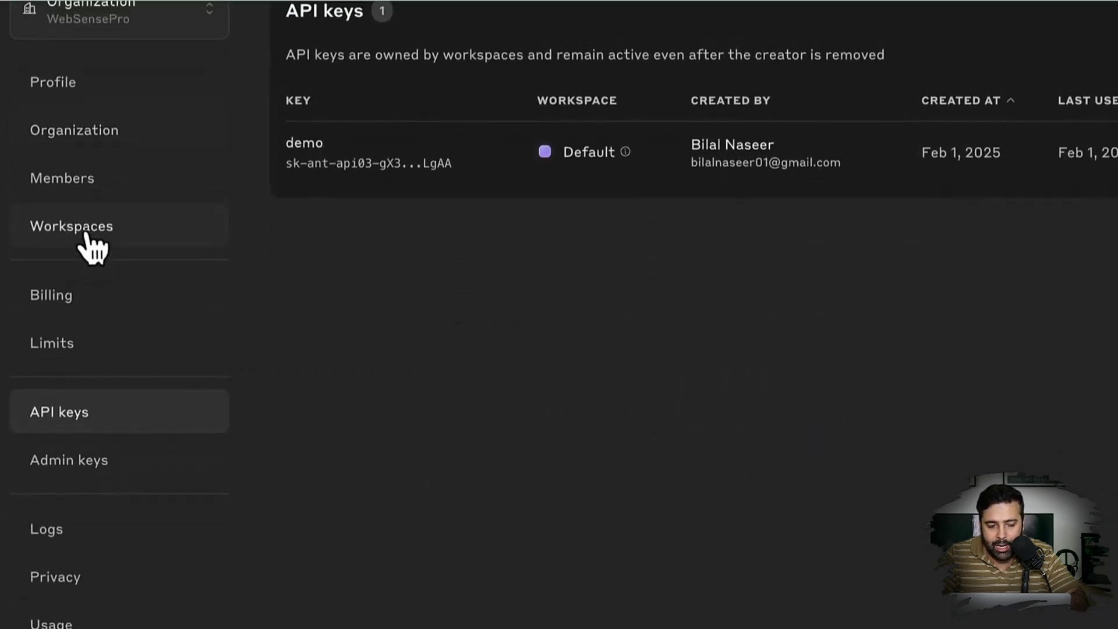
left_click(61, 287)
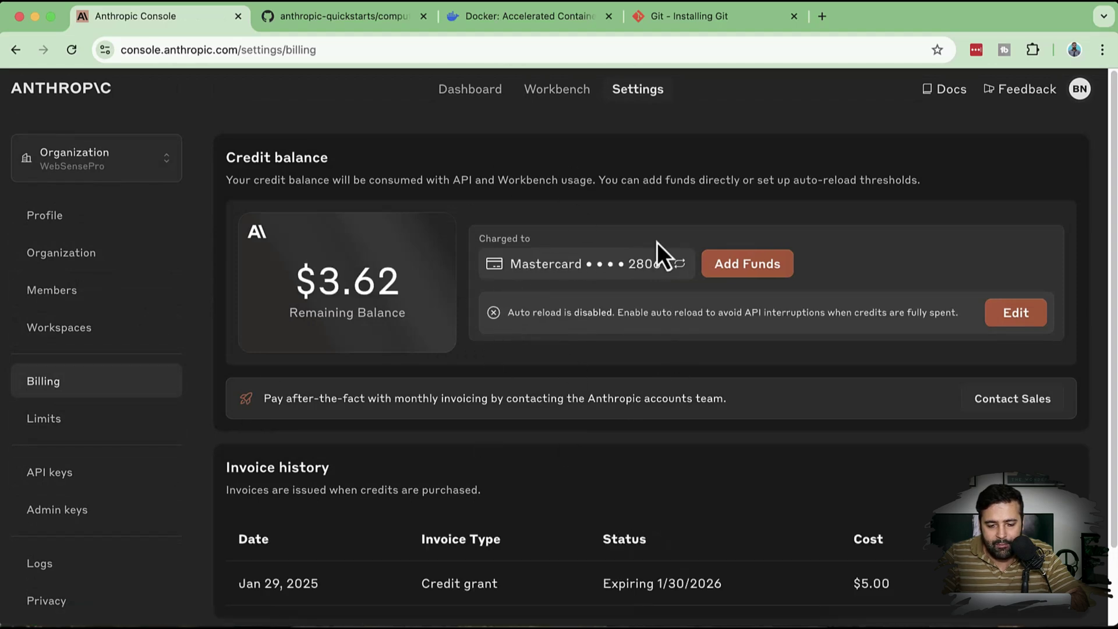
scroll(515, 281, "down", 3)
scroll(516, 282, "up", 3)
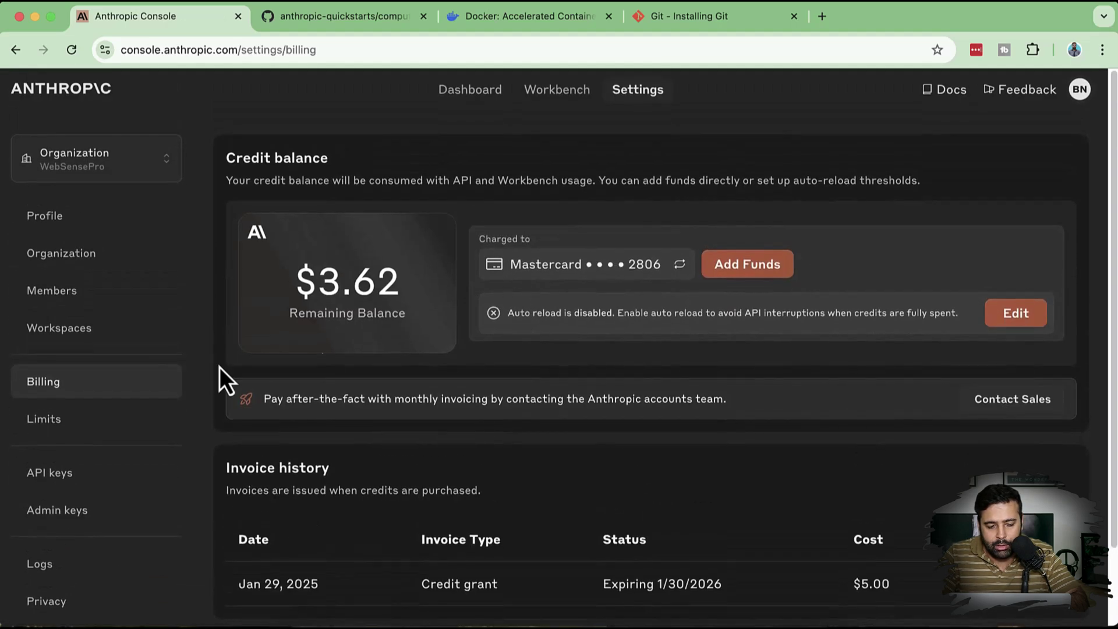
Return to the API keys page and create a key named newapikey in the Default workspace.
left_click(85, 481)
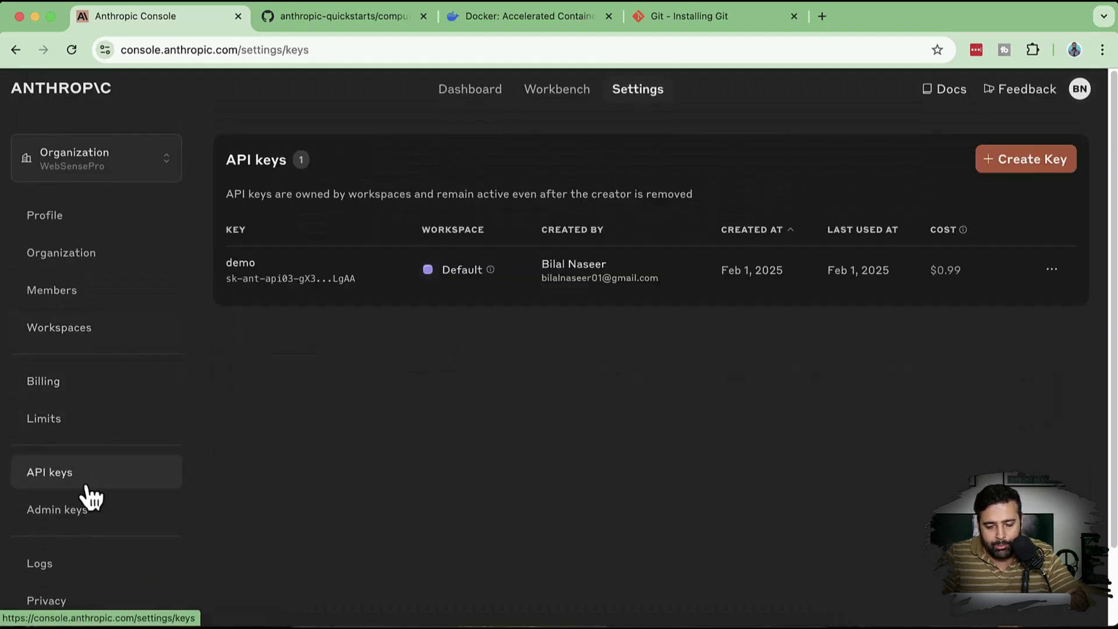
left_click(1009, 163)
left_click(460, 388)
type("n")
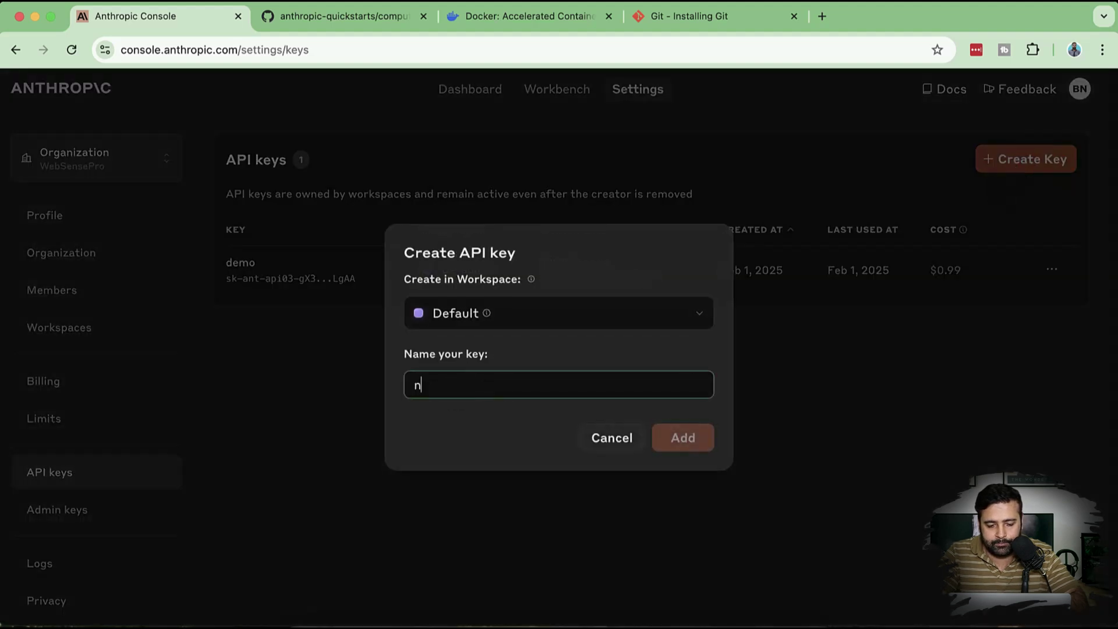
type("ewapikey")
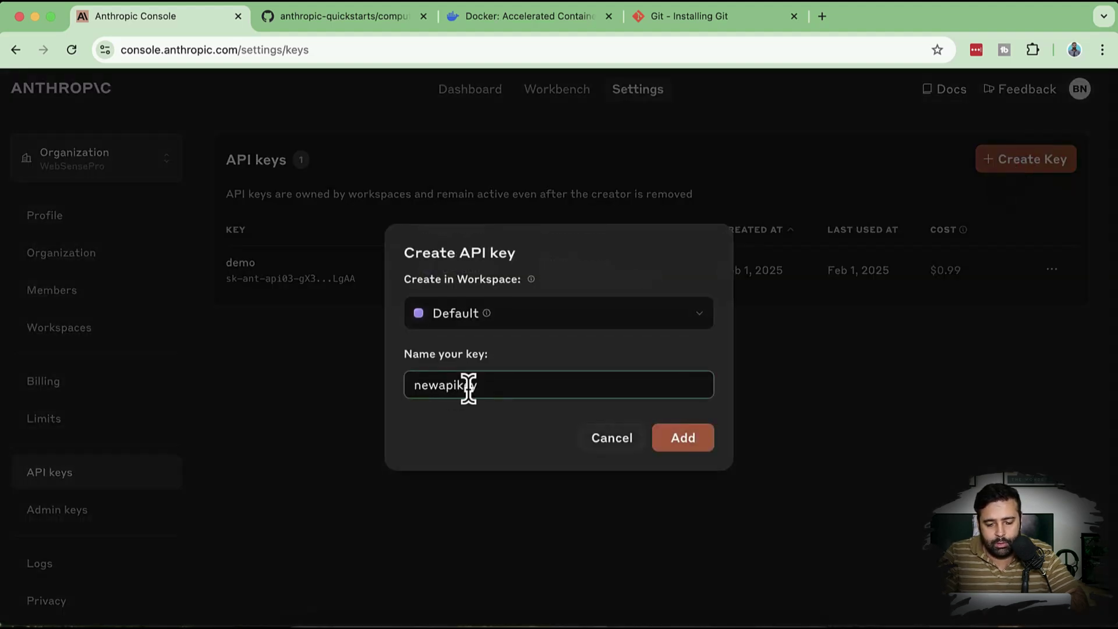
left_click(682, 438)
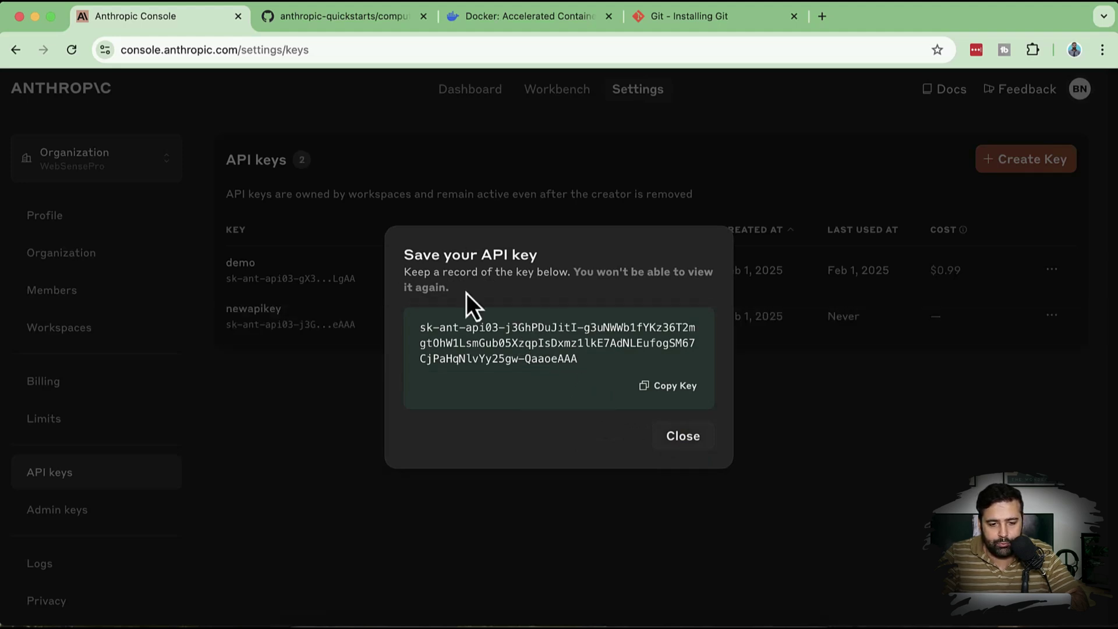
Copy the Anthropic API docker run block from the GitHub README and paste it at the Terminal prompt.
left_click(390, 20)
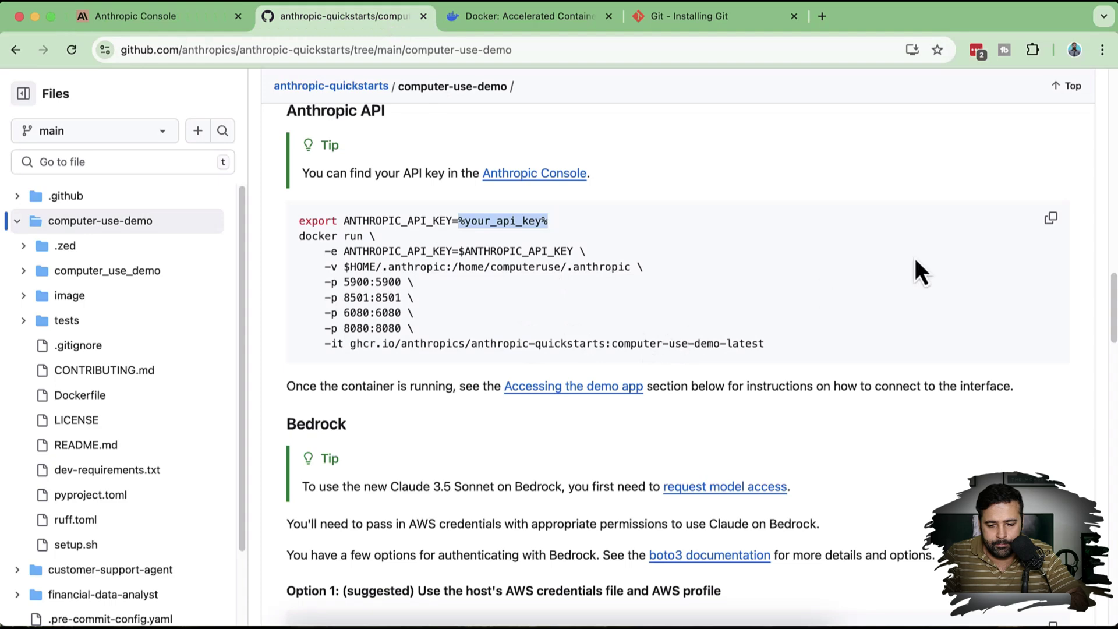
left_click(1051, 219)
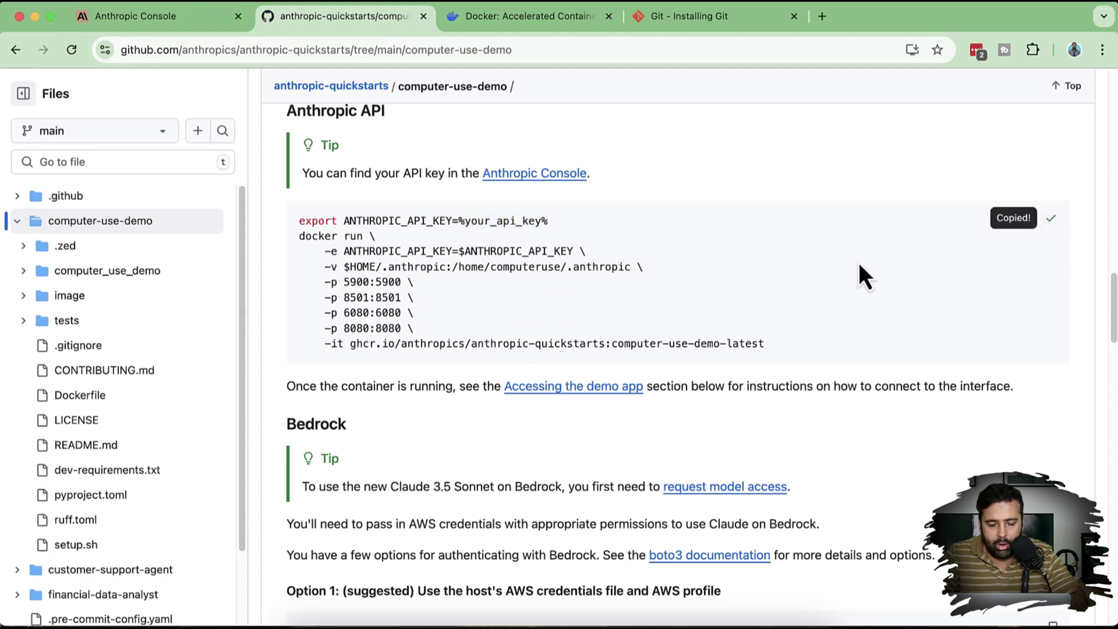
key("super+Tab")
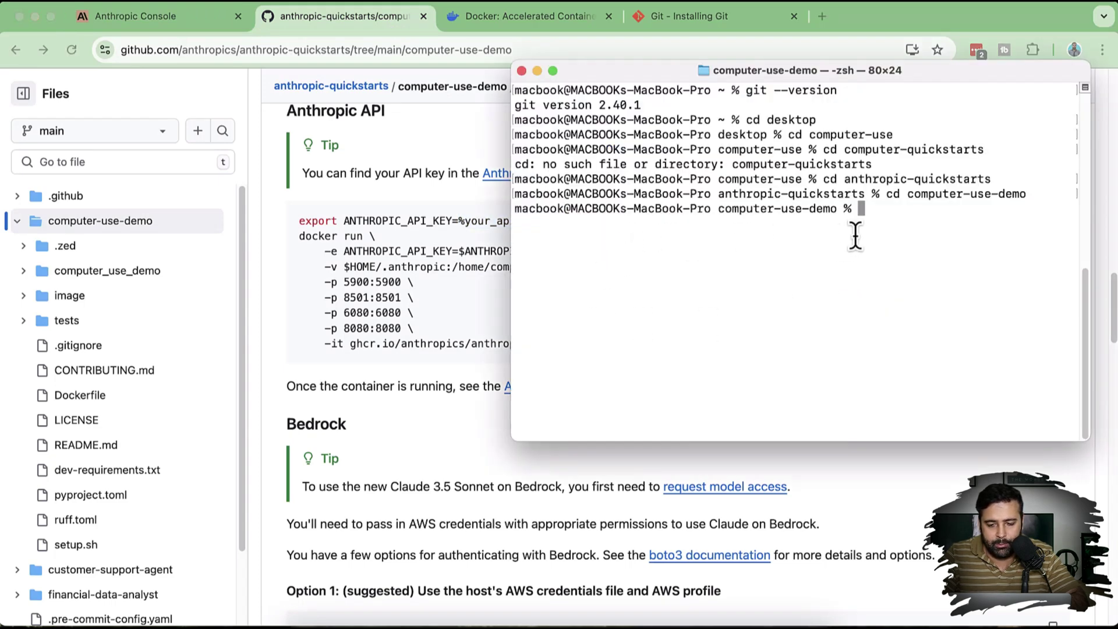
key("super+v")
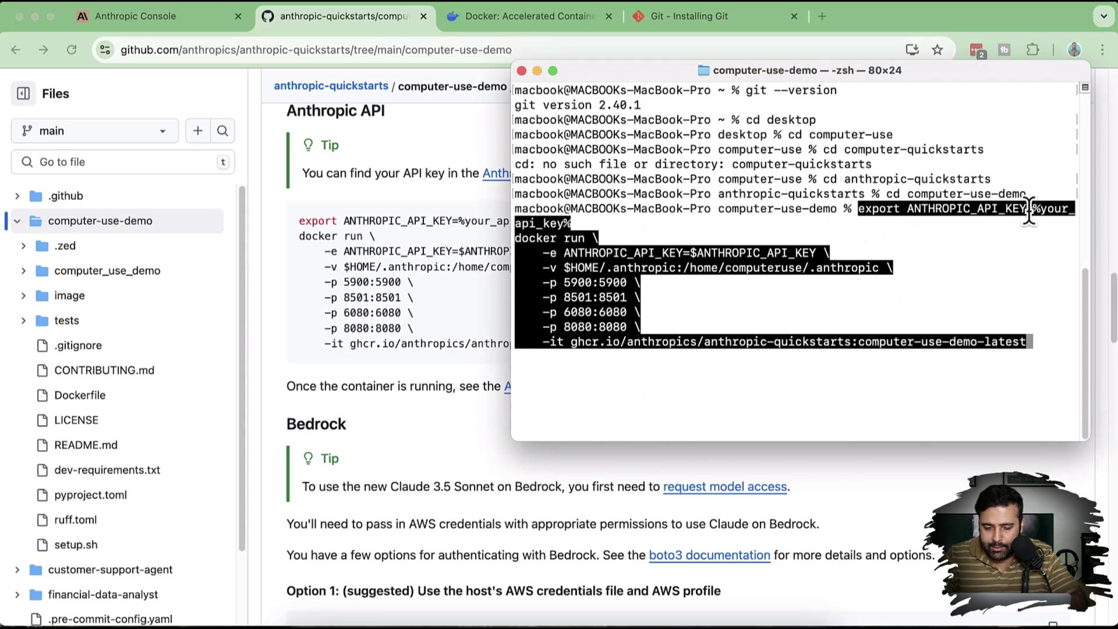
Delete the %your_api_key% placeholder from the export ANTHROPIC_API_KEY line of the pasted command.
key("Up")
key("Up")
key("Up")
key("Up")
key("Up")
key("Up")
key("Up")
key("Up")
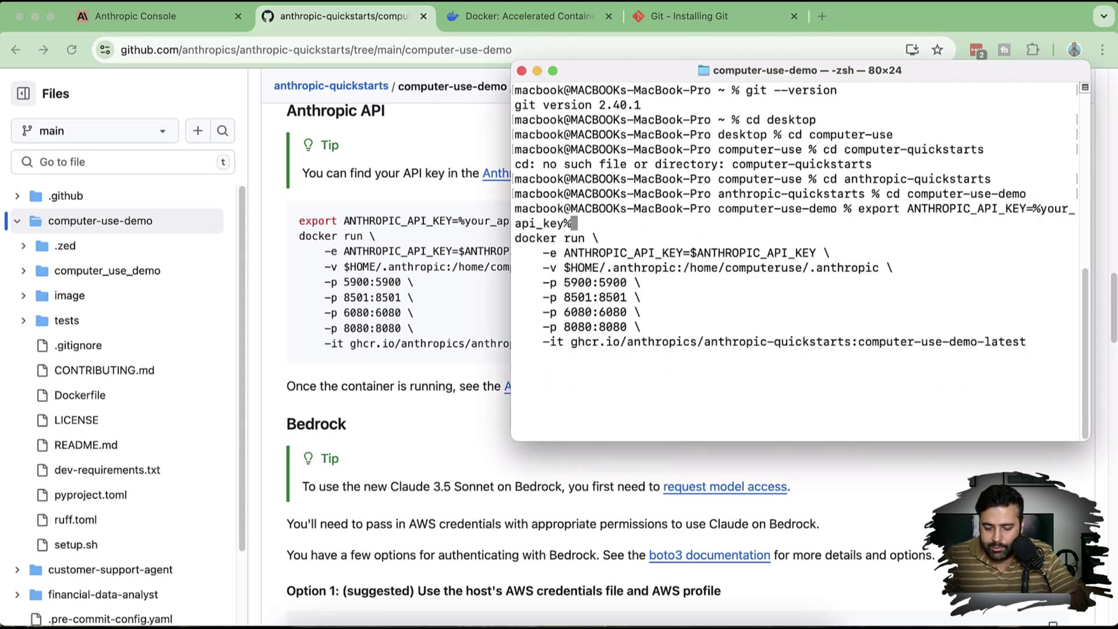
key("BackSpace")
key("BackSpace")
key("BackSpace")
key("BackSpace")
key("BackSpace")
key("BackSpace")
key("BackSpace")
key("BackSpace")
key("BackSpace")
key("BackSpace")
key("BackSpace")
key("BackSpace")
key("BackSpace")
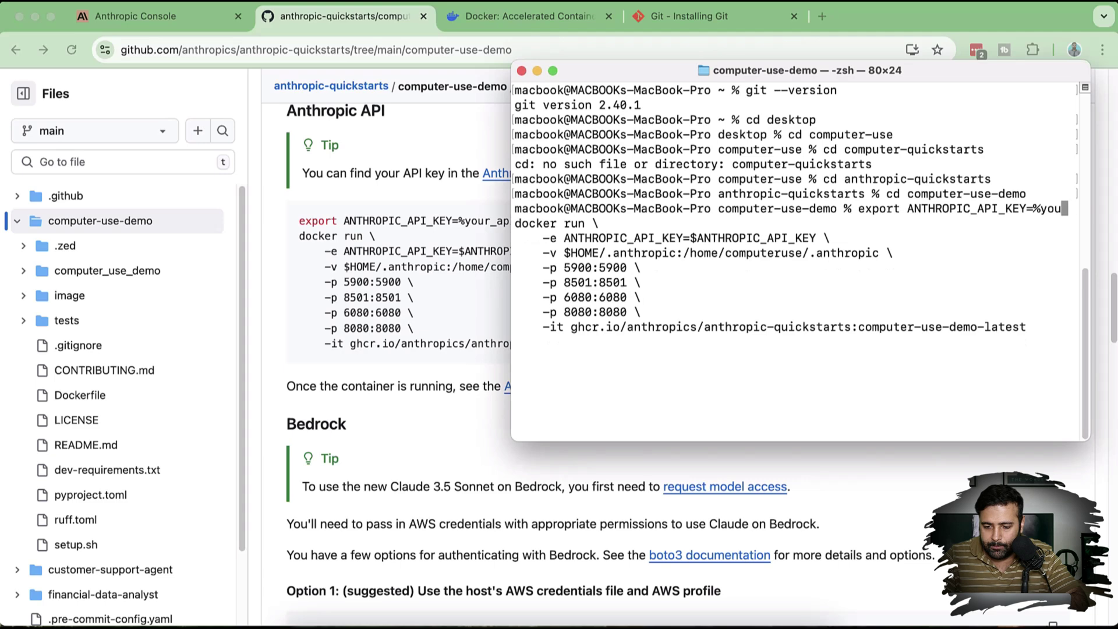
Copy the new API key from the Anthropic Console, paste it after ANTHROPIC_API_KEY= in Terminal and run the command block.
left_click(197, 34)
left_click(197, 33)
left_click(675, 386)
left_click(670, 621)
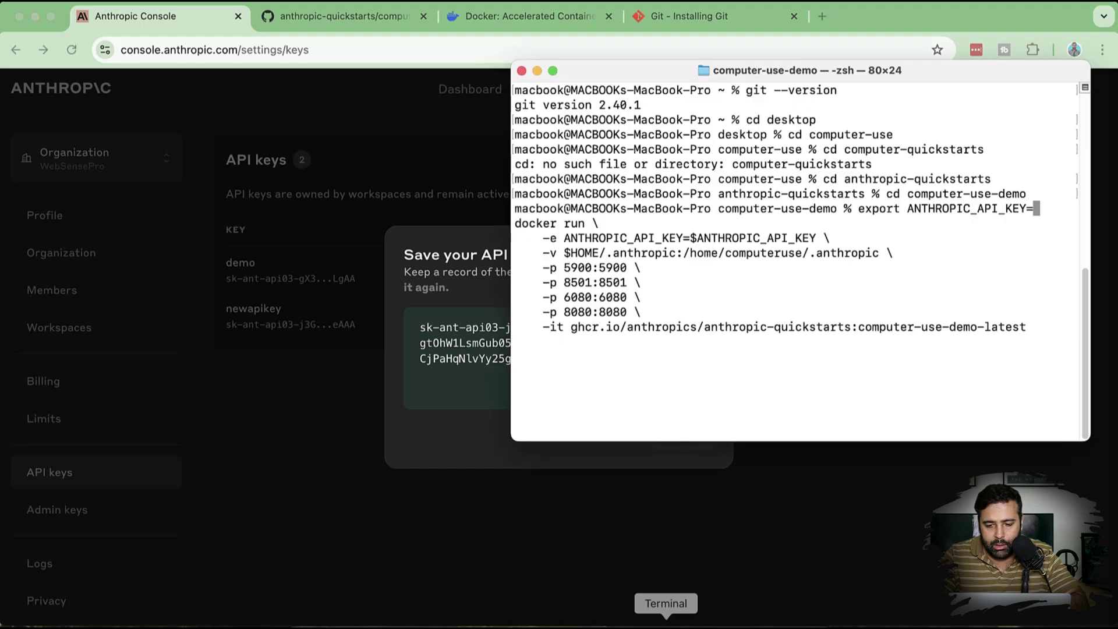
key("super+v")
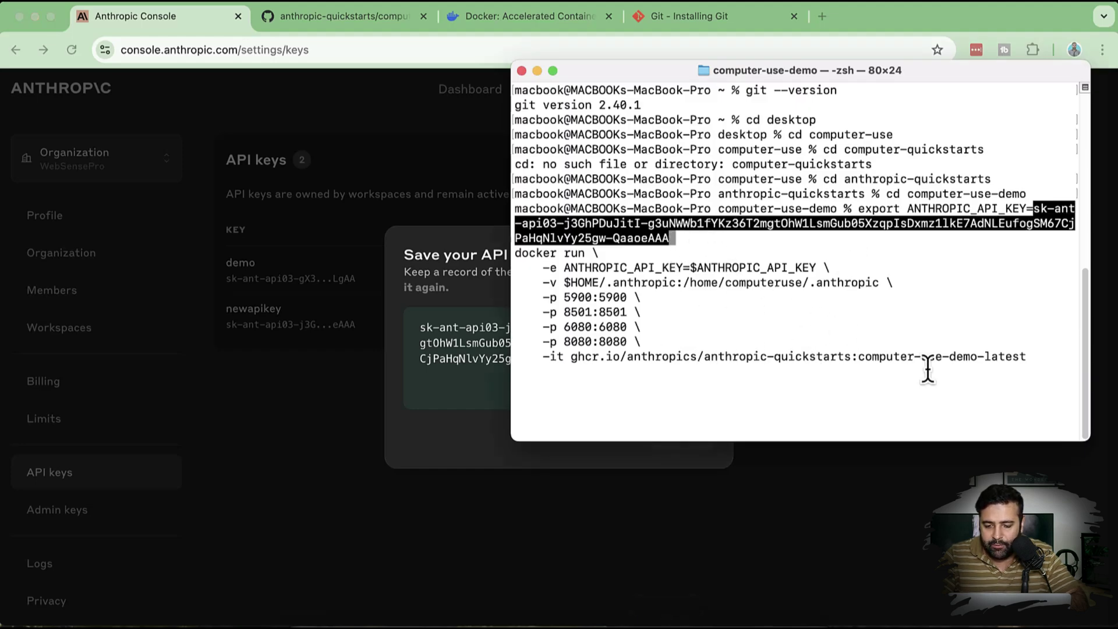
key("Return")
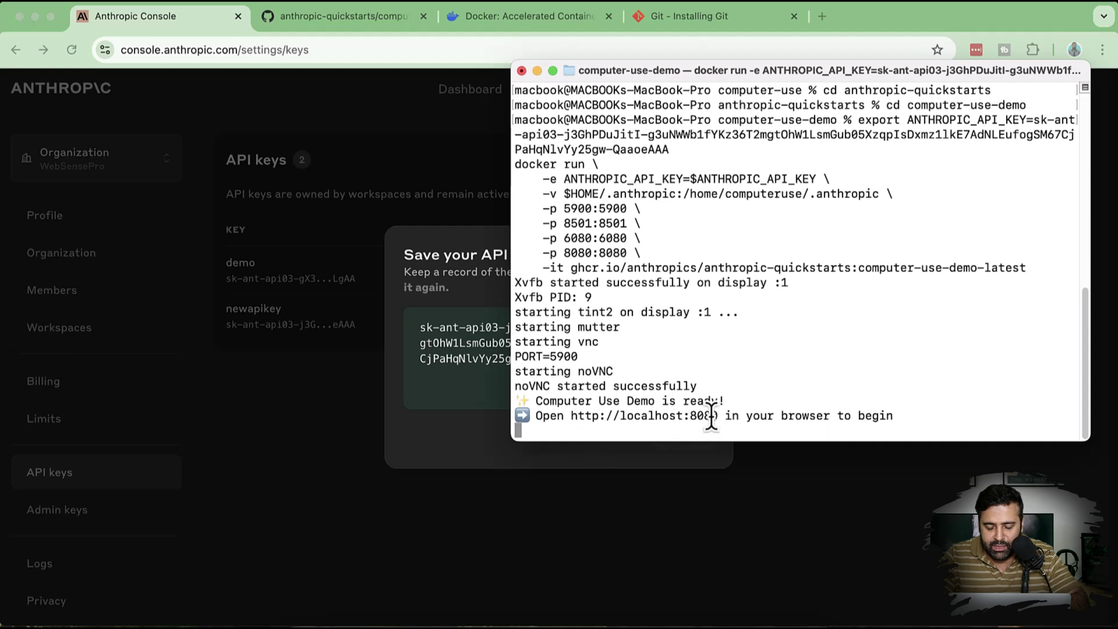
left_click_drag(573, 417, 718, 418)
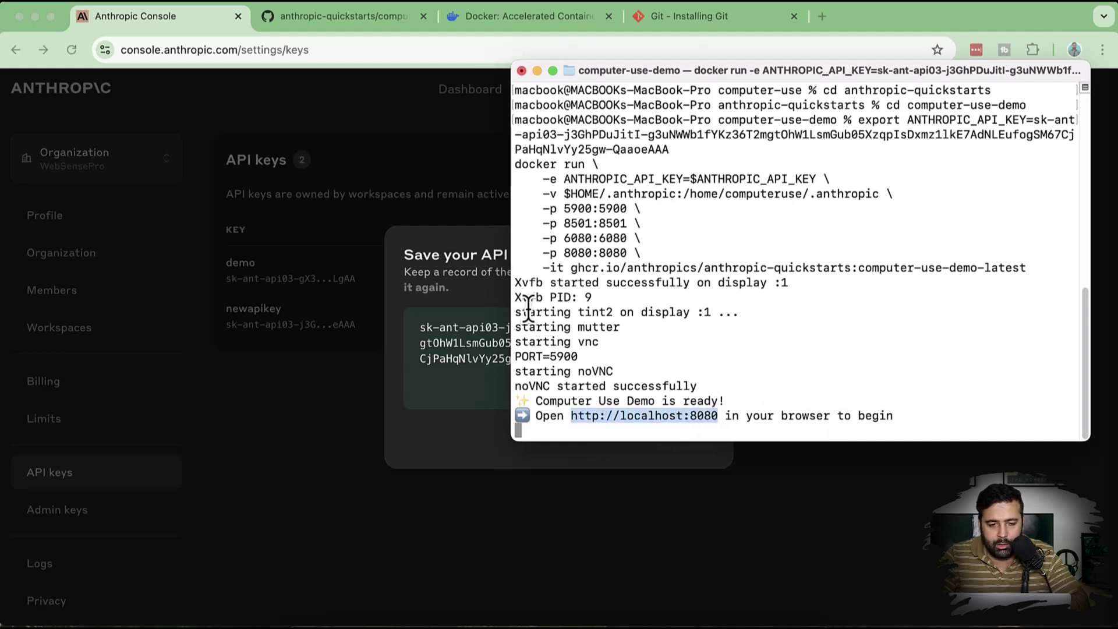
left_click(344, 158)
key("super+t")
key("super+v")
key("Return")
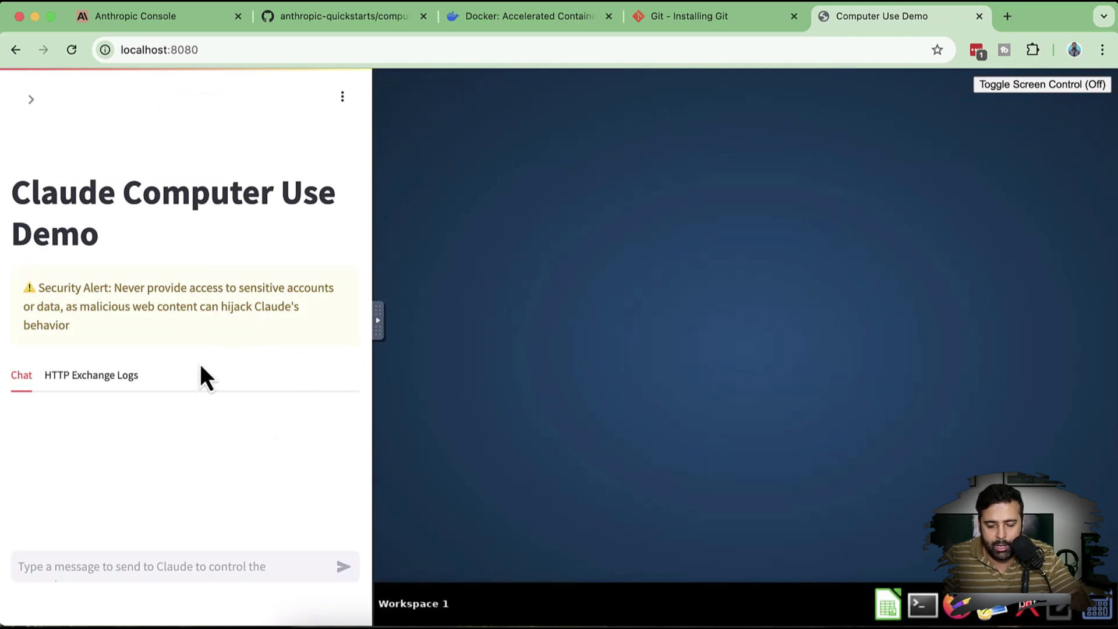
Examine the demo's sidebar settings for provider, model and Anthropic API key, reveal the key field, and collapse the sidebar.
left_click(32, 100)
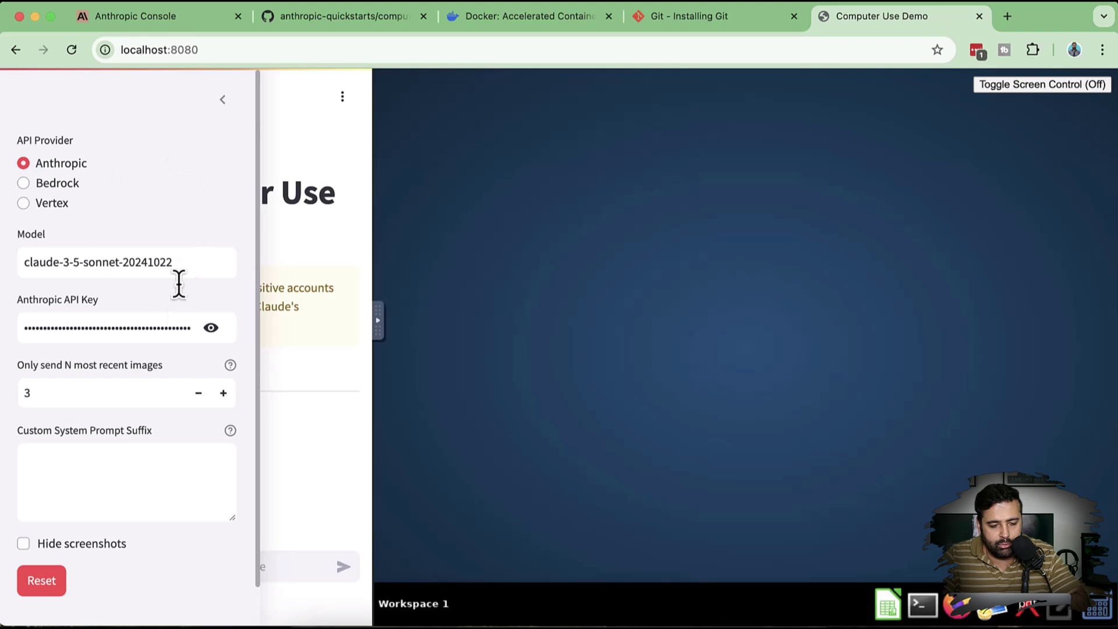
left_click(117, 317)
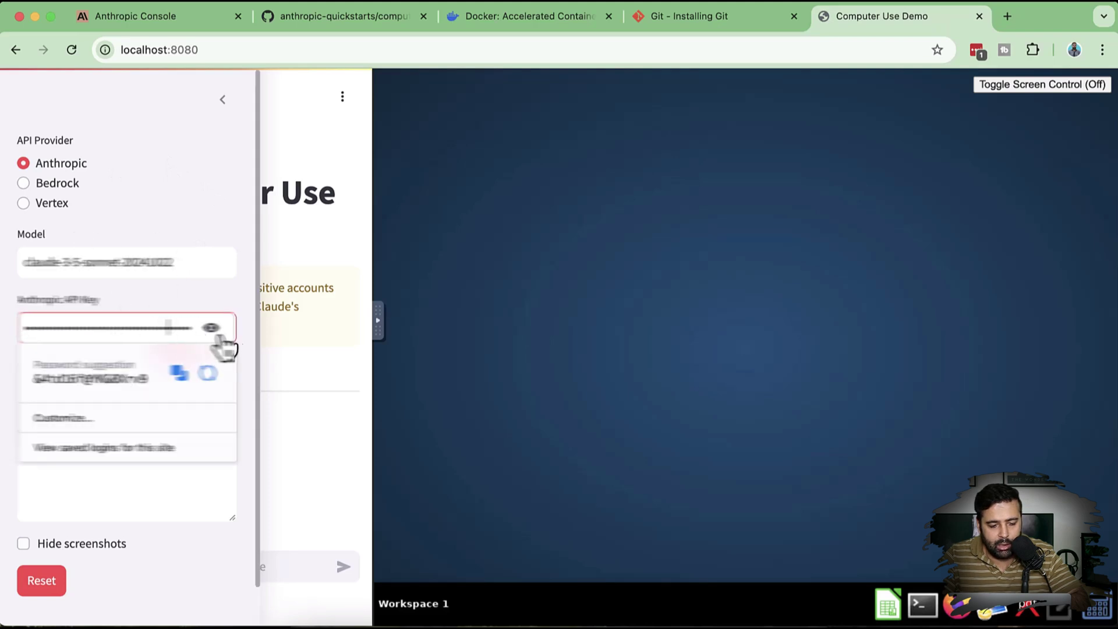
left_click(212, 330)
left_click(134, 330)
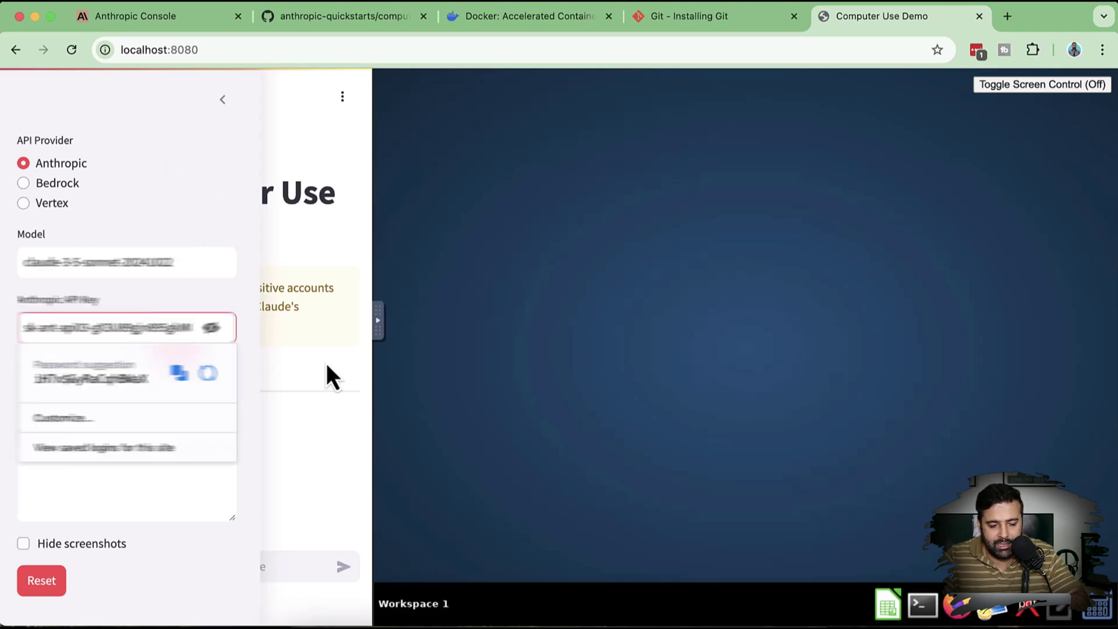
key("super+Left")
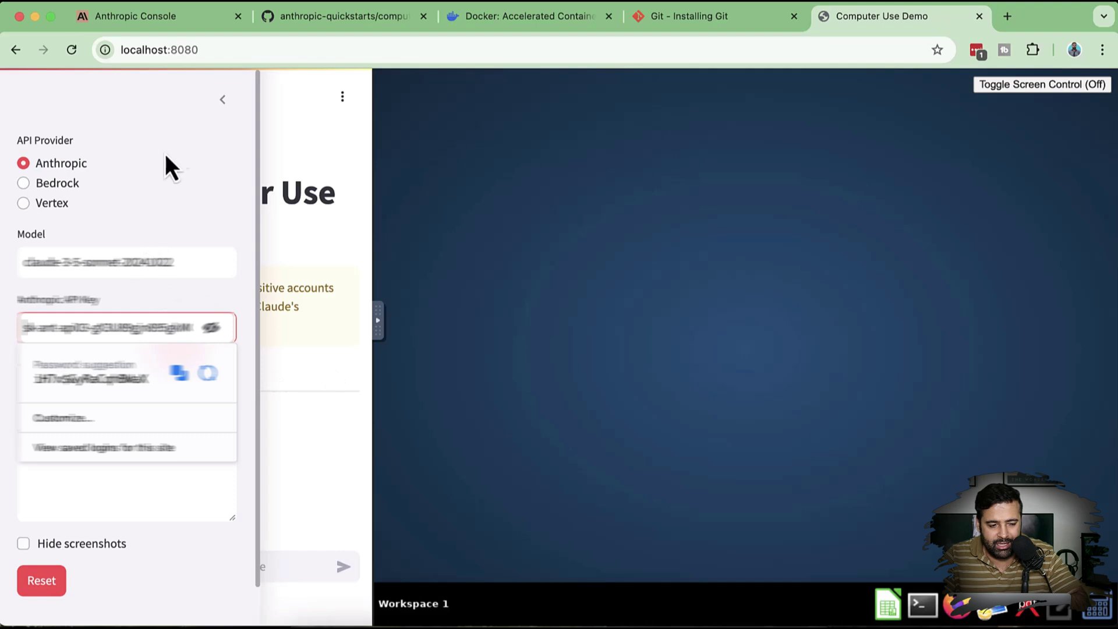
left_click(222, 100)
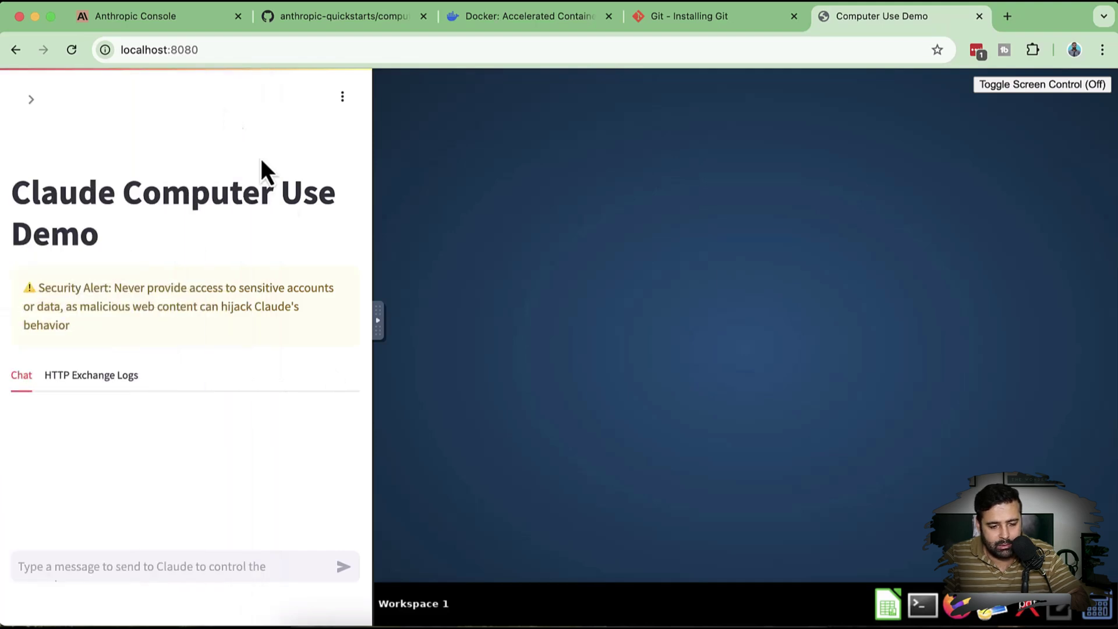
Send Claude the chat message "Hi how are you?".
left_click(148, 567)
type("H")
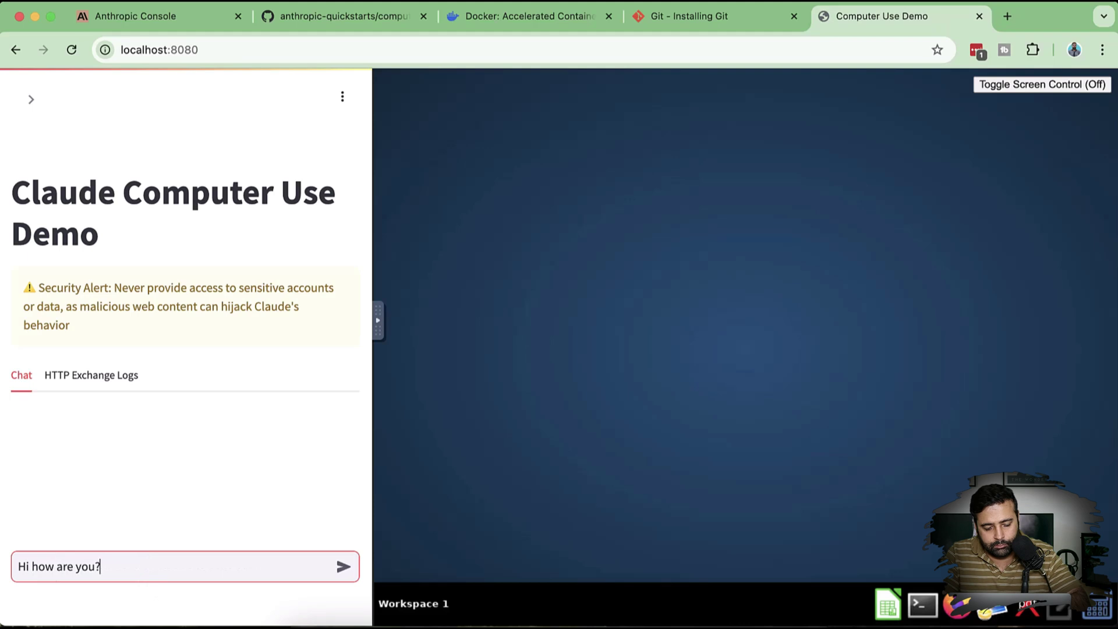
key("Return")
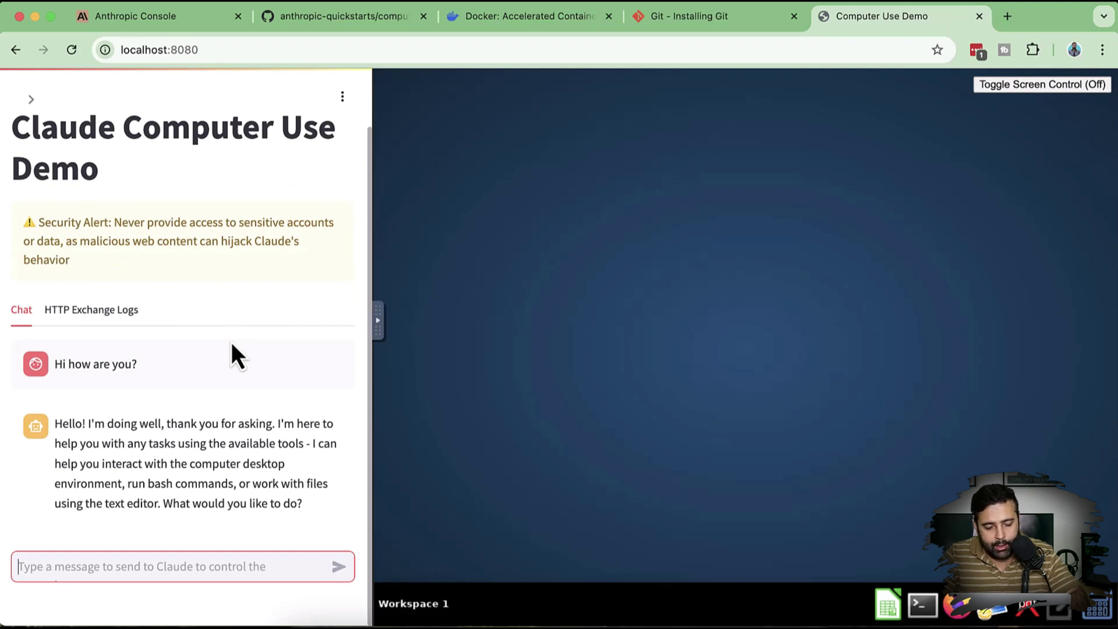
type("Open fire fox search")
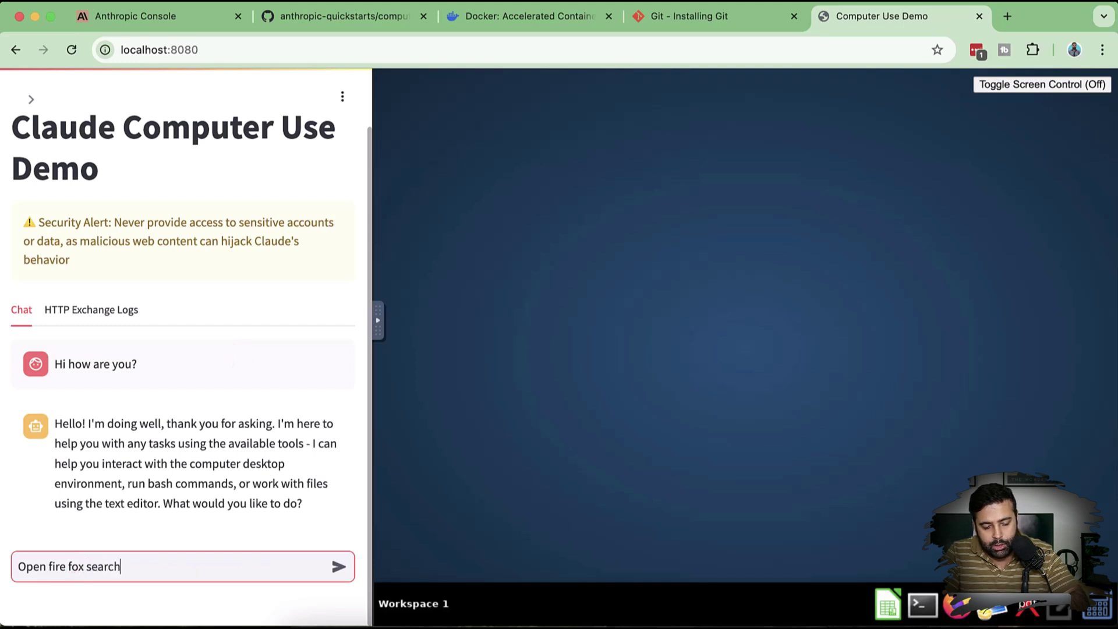
type("websensepro")
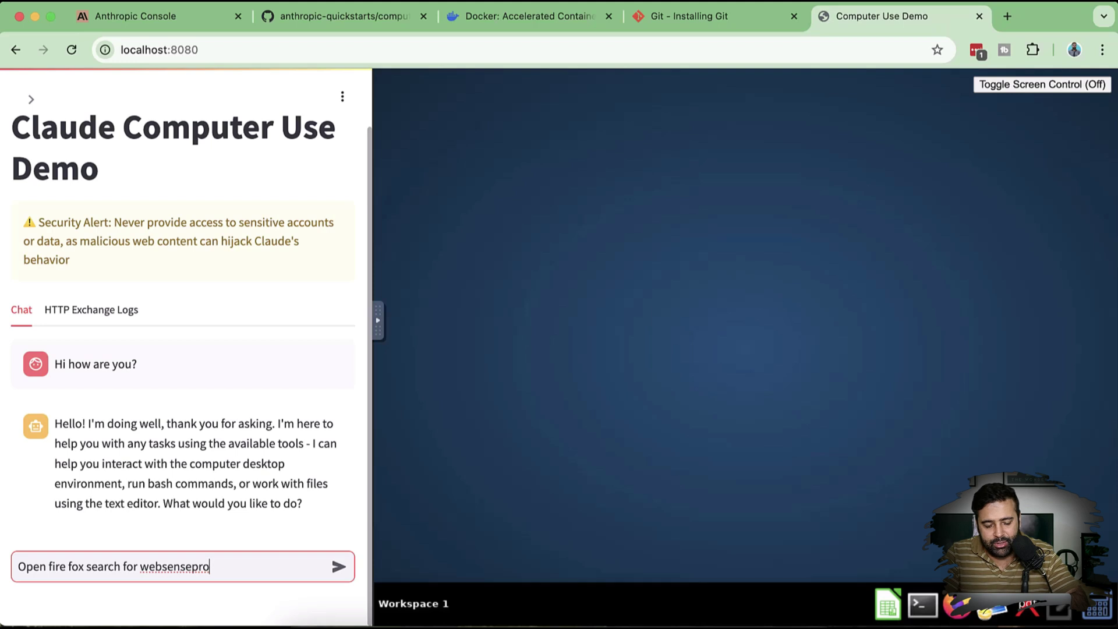
key("ctrl+a")
key("BackSpace")
Send Claude the prompt "Research Shopify trending dropshipping products of 2025 and give me list 5 products".
type("Rese")
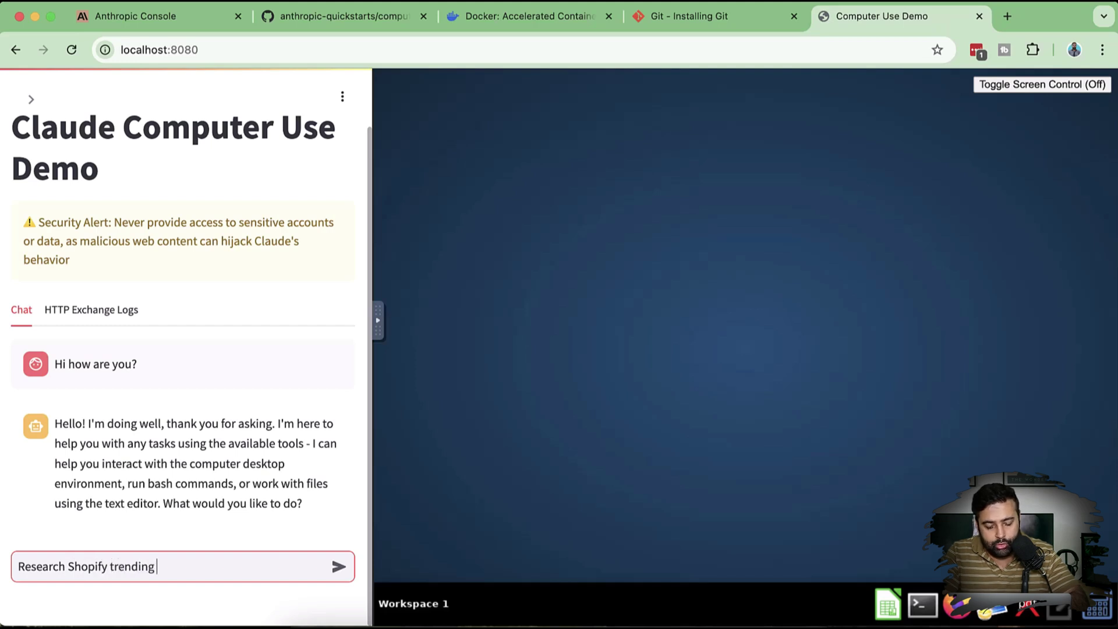
type("ping products of")
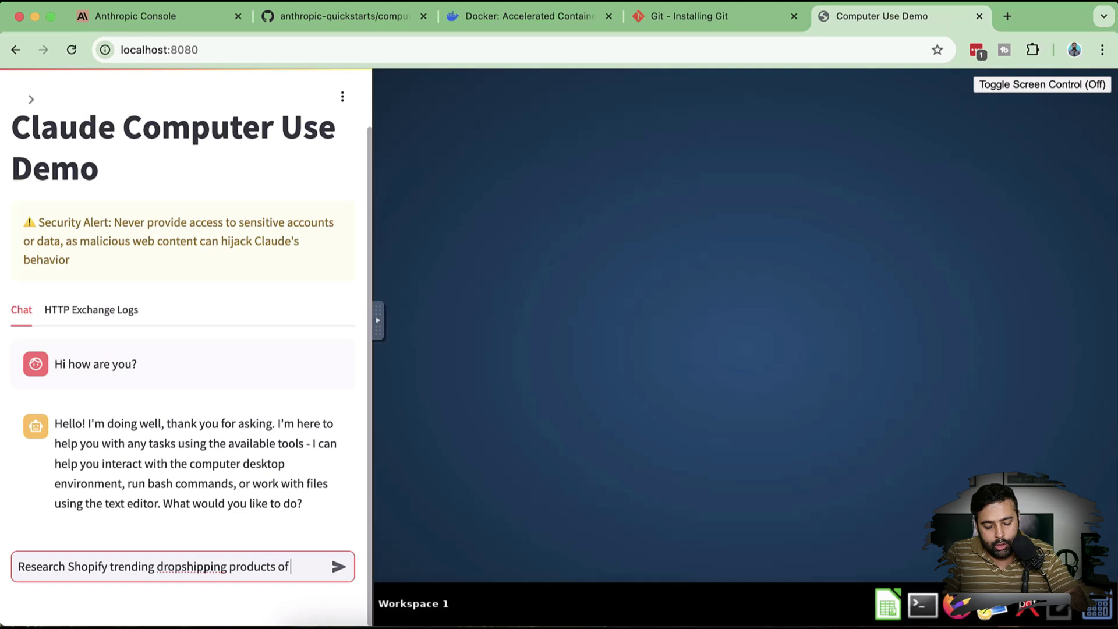
type(" 2025 and give ")
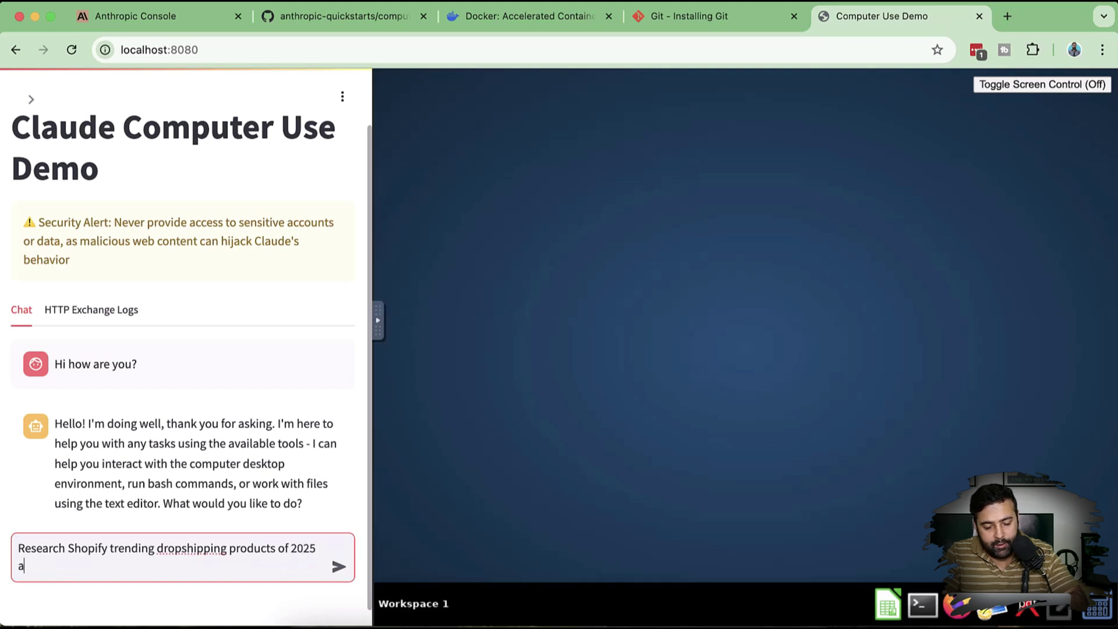
type("me list")
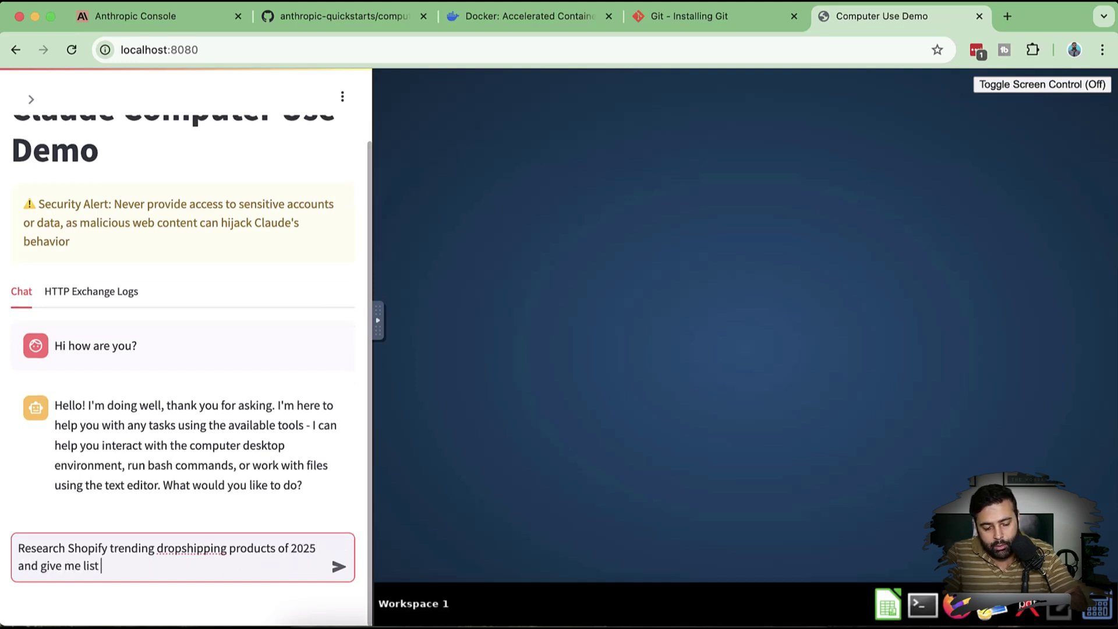
type(" 5 produ")
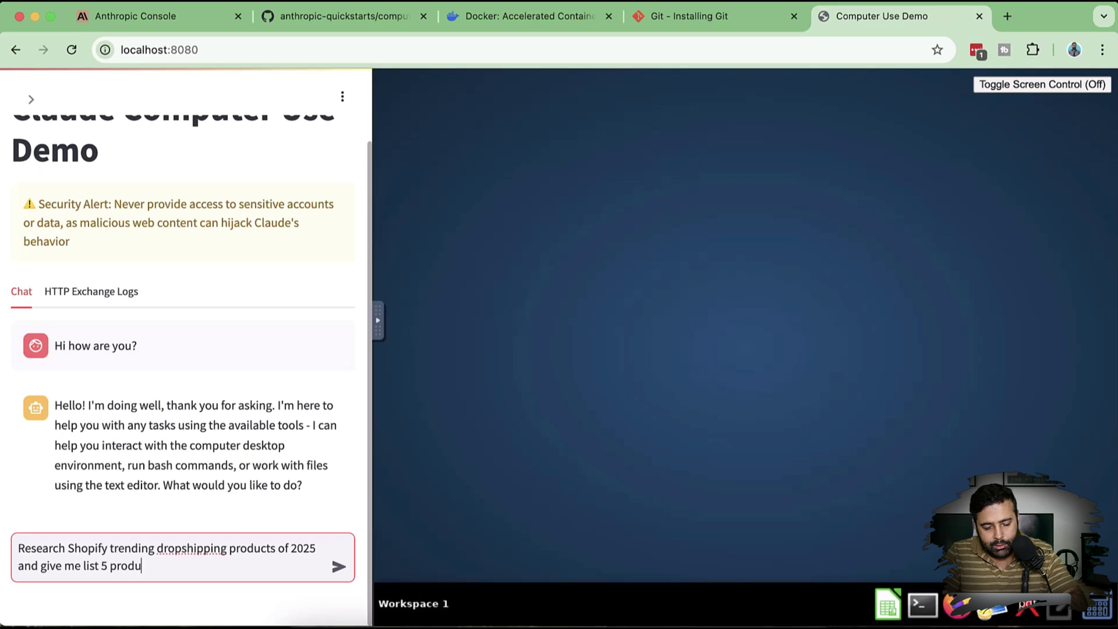
type("cts")
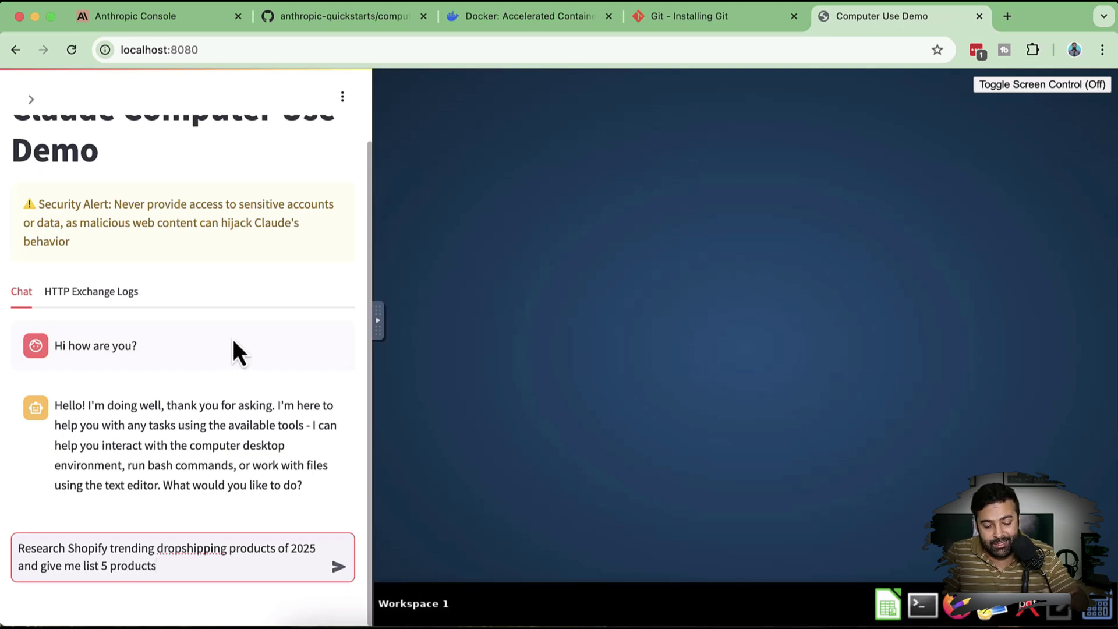
key("Return")
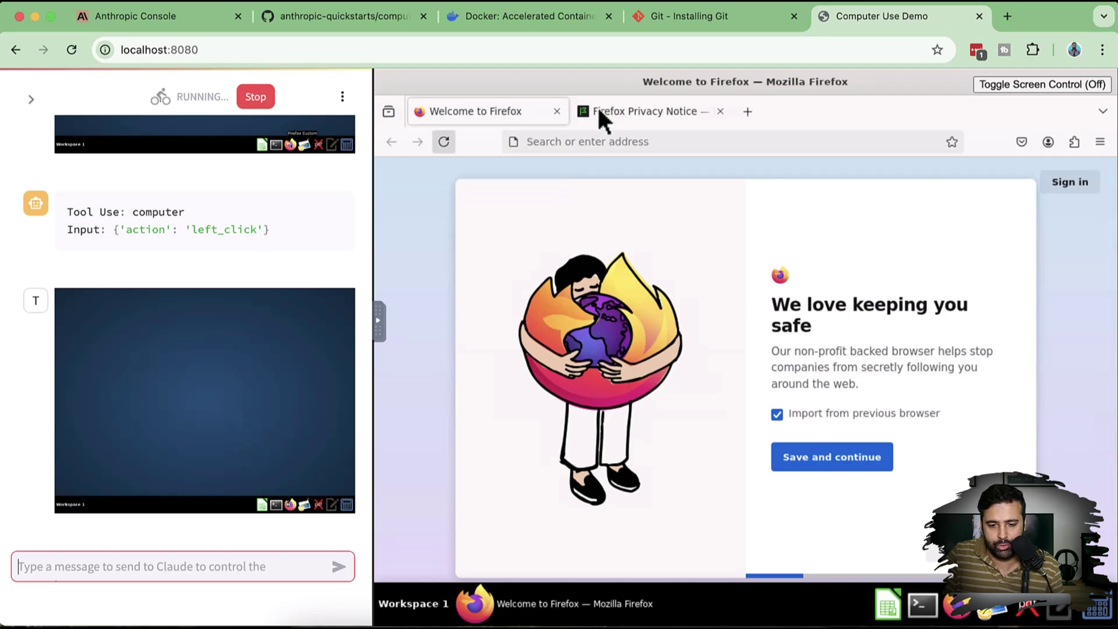
Revisit the Git installation instructions and the Docker website as a recap of the required tools.
left_click(698, 19)
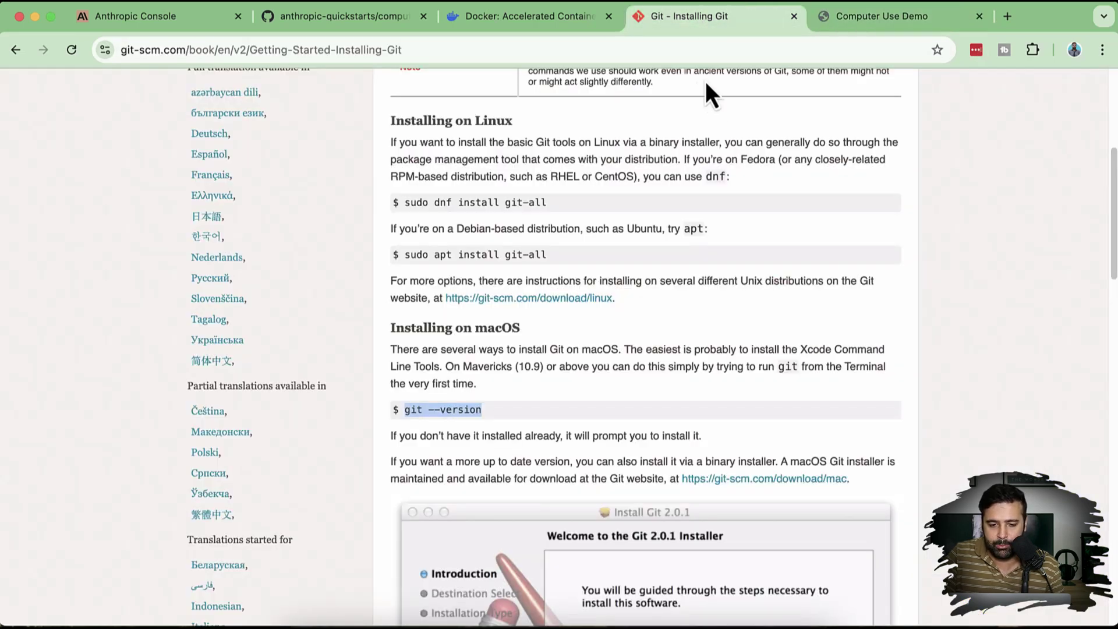
left_click(542, 19)
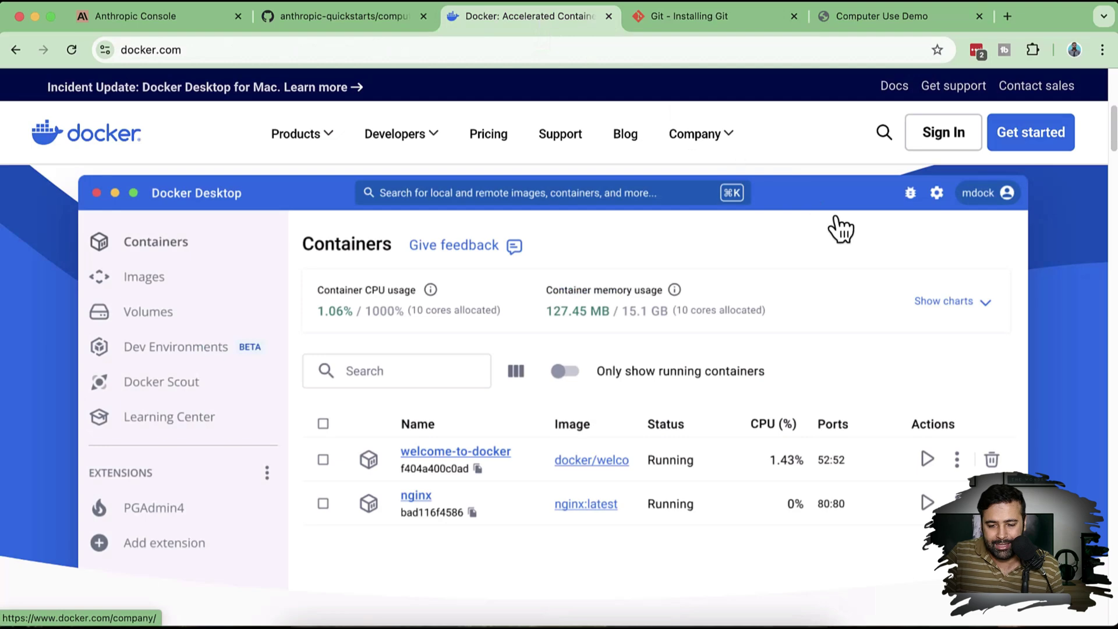
left_click(694, 134)
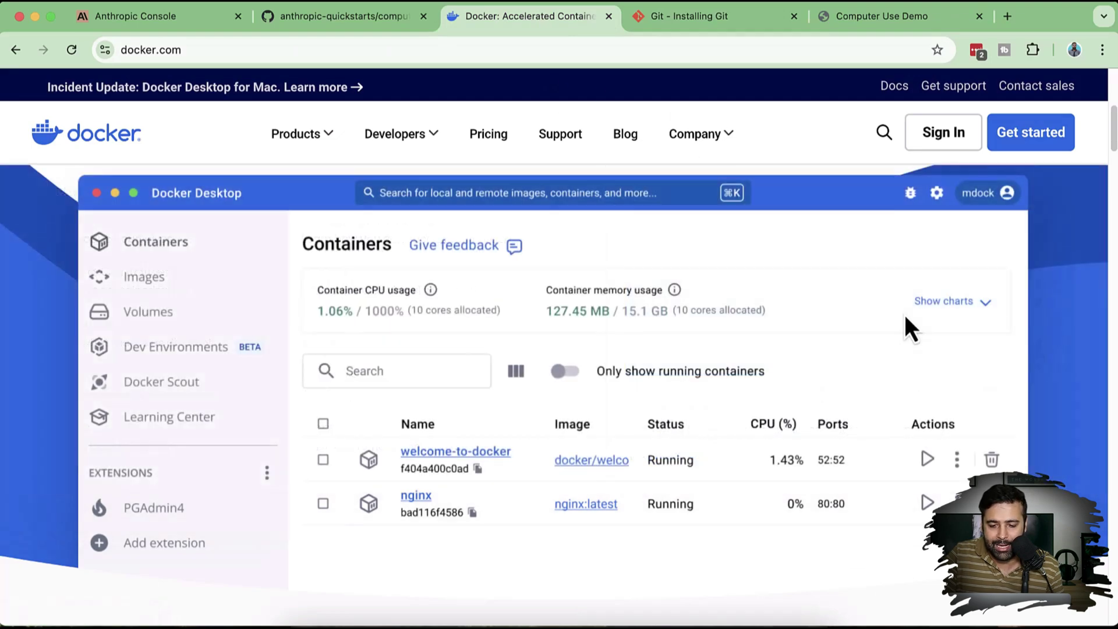
Review the Anthropic API Docker quickstart command and its API key placeholder in the computer-use-demo README, and the API keys page in Anthropic Console.
left_click(362, 24)
scroll(577, 300, "up", 20)
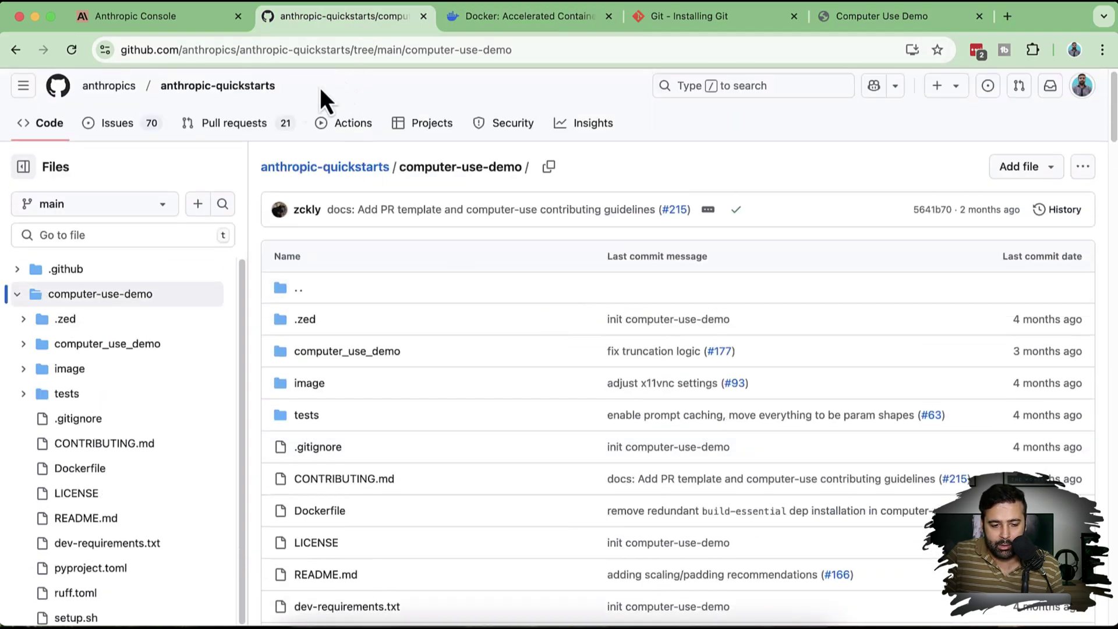
left_click(353, 172)
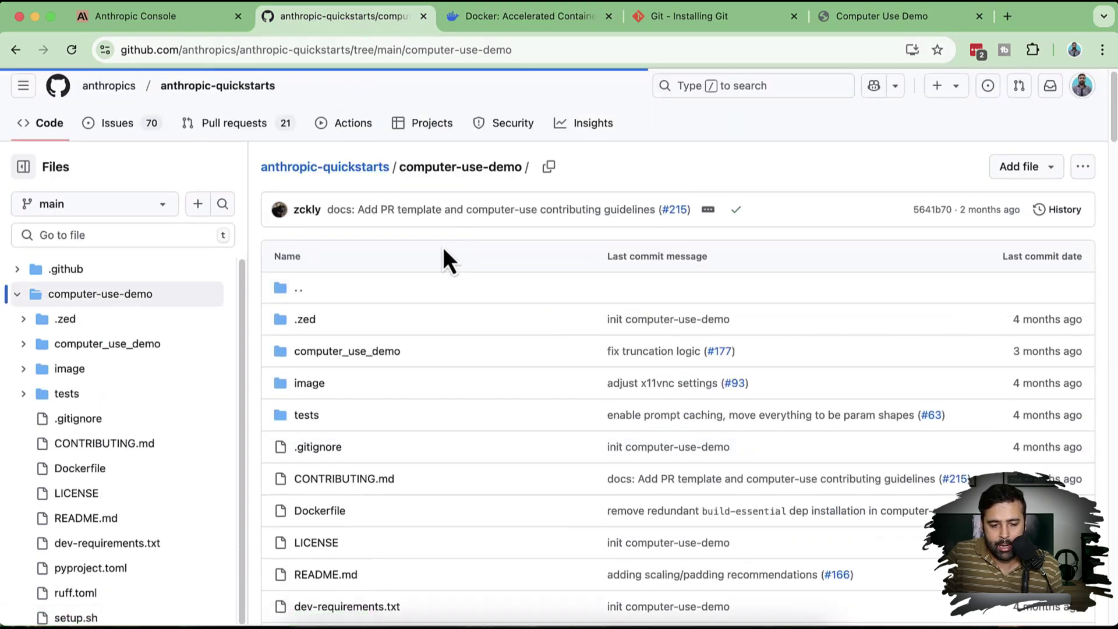
scroll(533, 256, "down", 3)
left_click(175, 156)
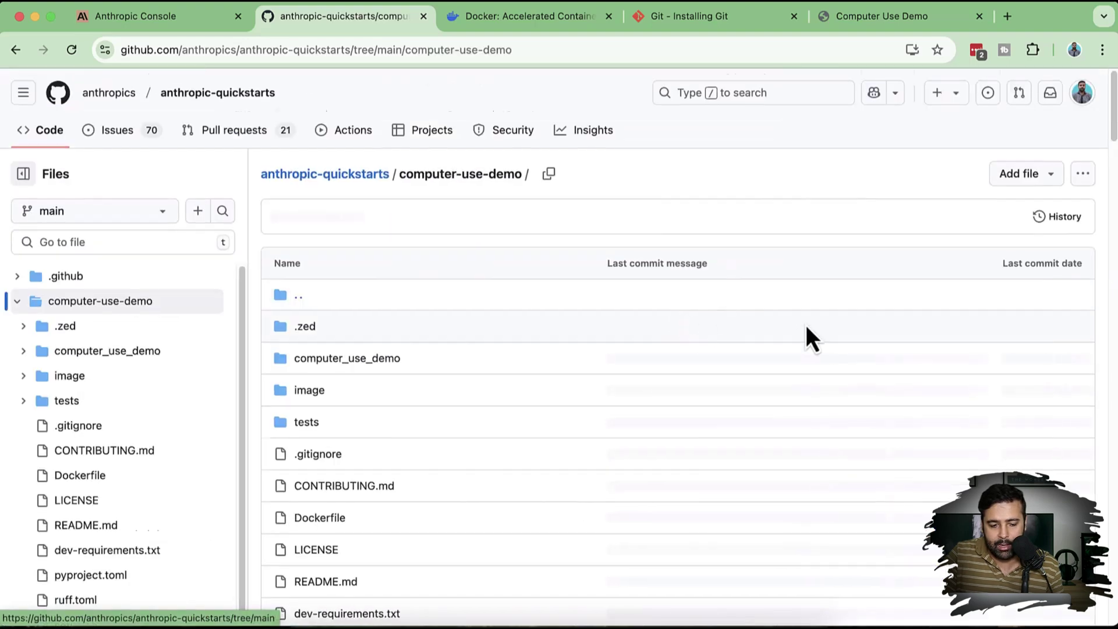
scroll(806, 326, "down", 10)
scroll(806, 324, "down", 10)
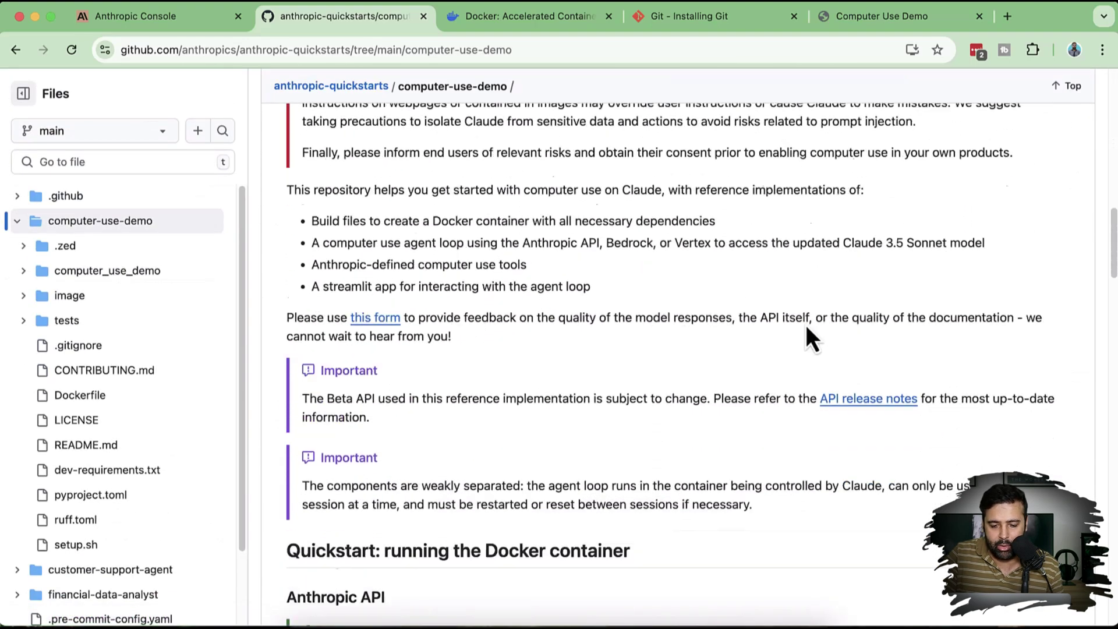
scroll(809, 338, "down", 1)
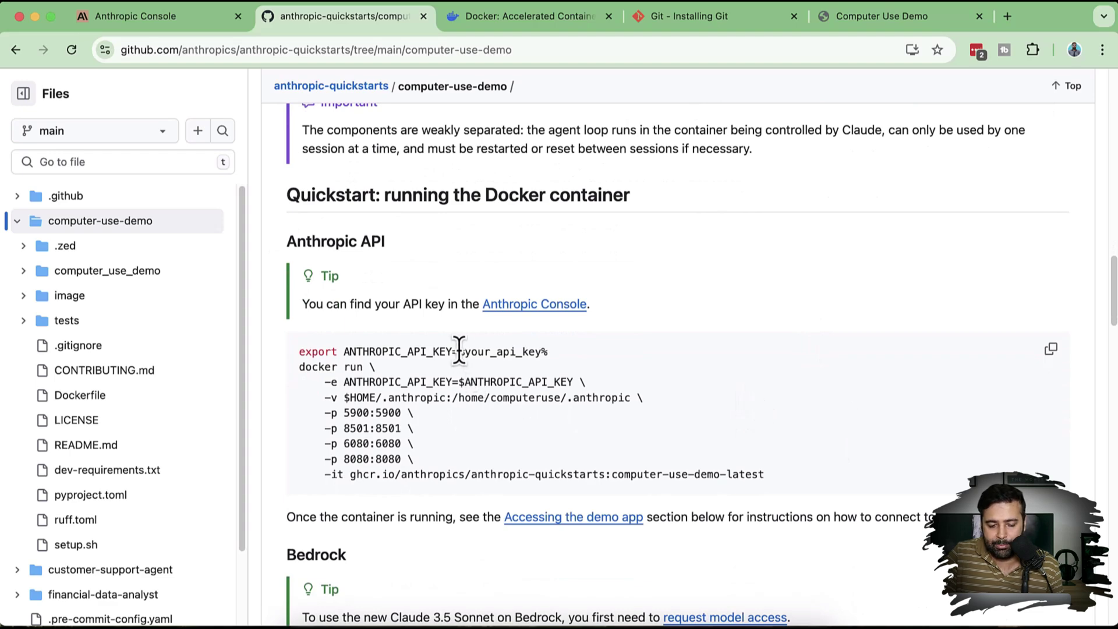
left_click_drag(460, 352, 540, 353)
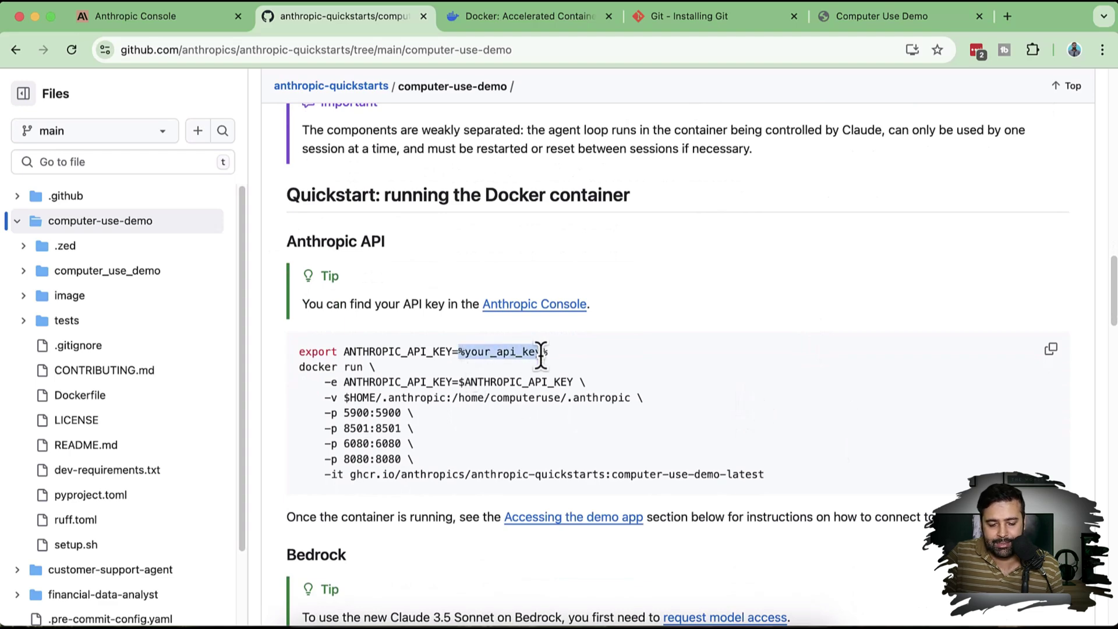
left_click(177, 22)
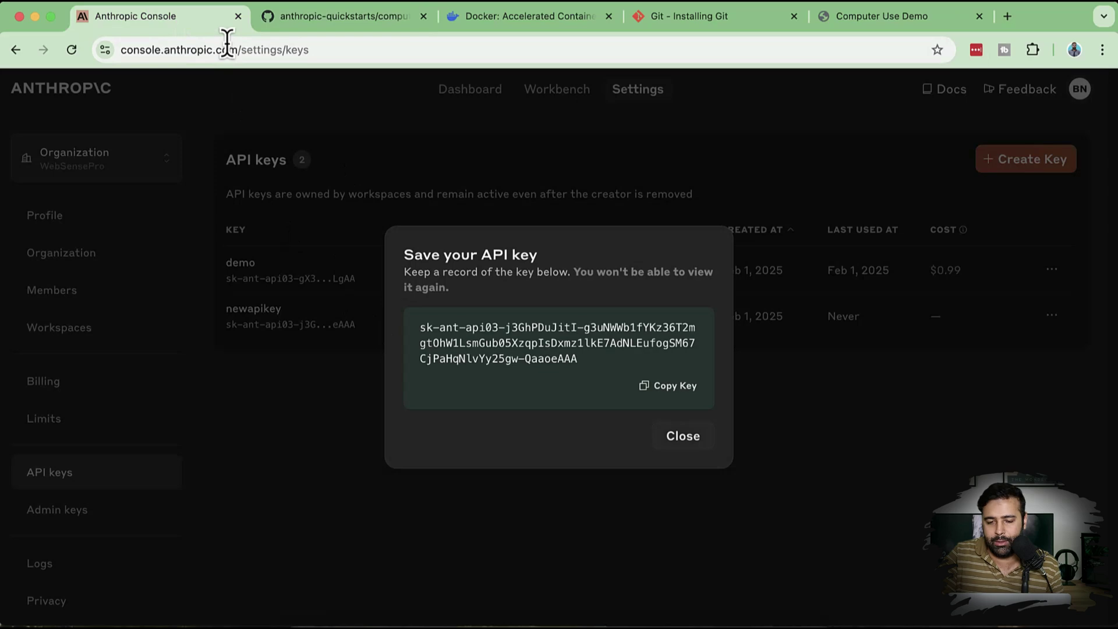
Return to the Computer Use Demo and read through Claude's answer on the five trending dropshipping products and the factors behind them.
left_click(887, 23)
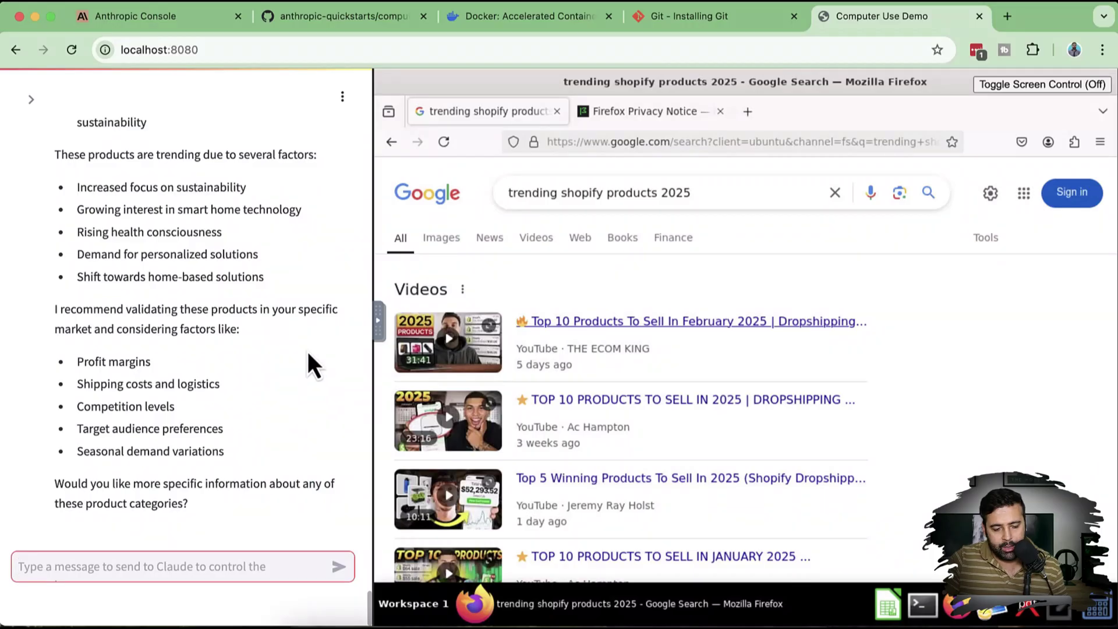
scroll(333, 400, "up", 15)
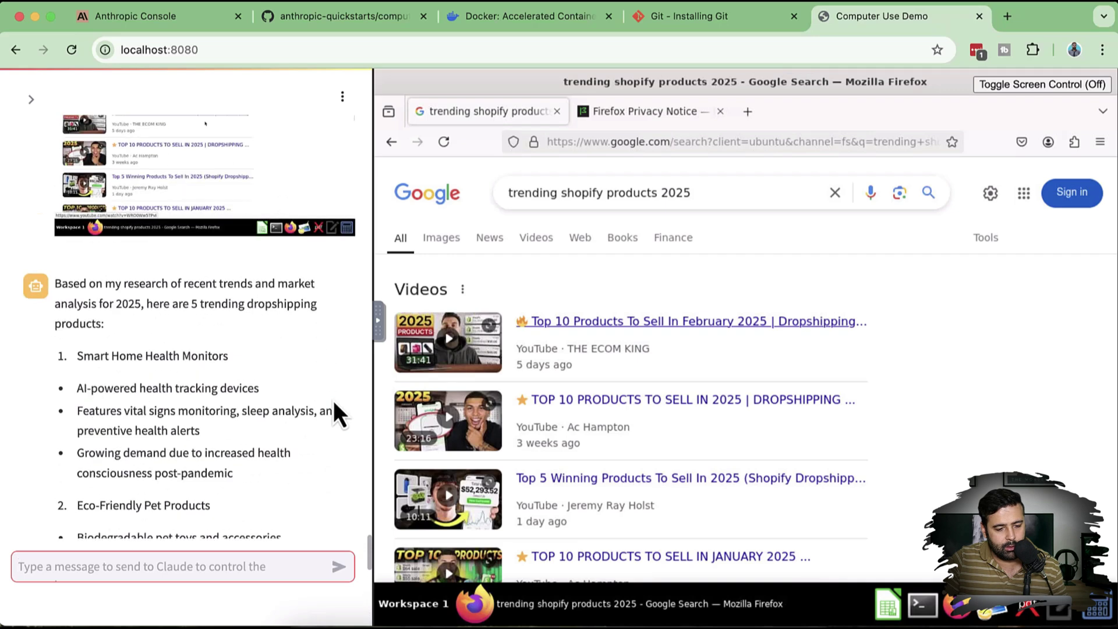
scroll(332, 397, "down", 3)
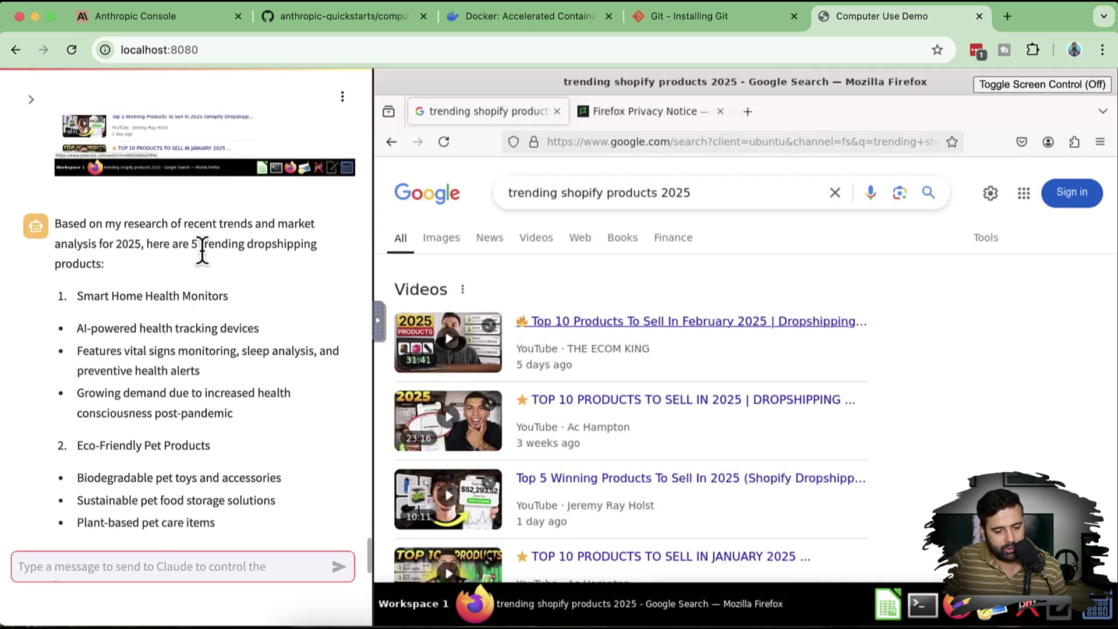
scroll(202, 250, "down", 2)
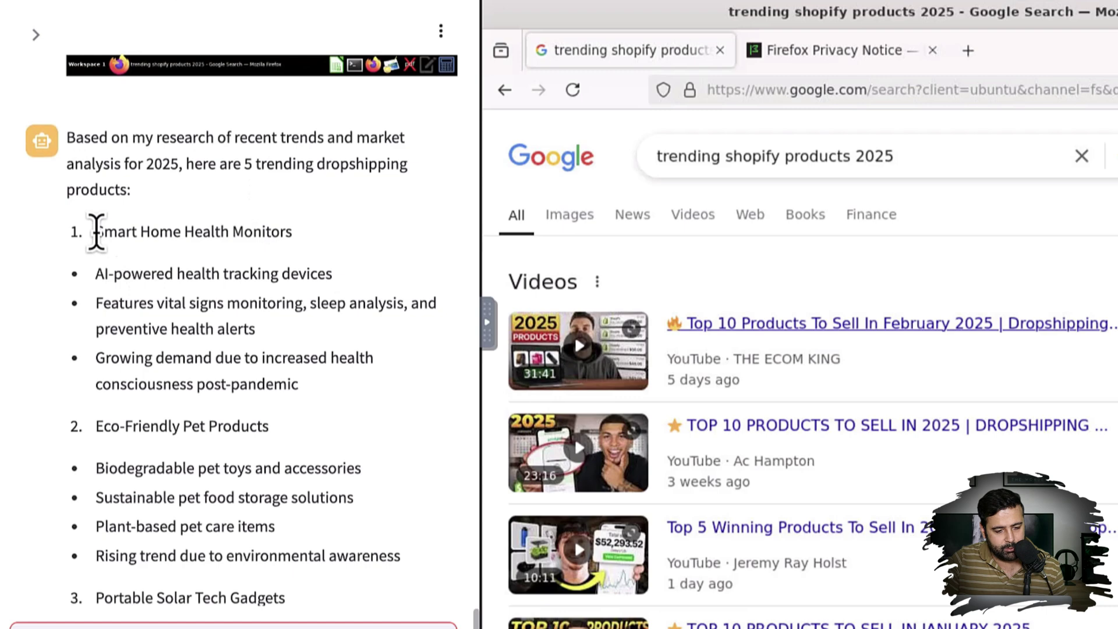
left_click_drag(96, 232, 284, 232)
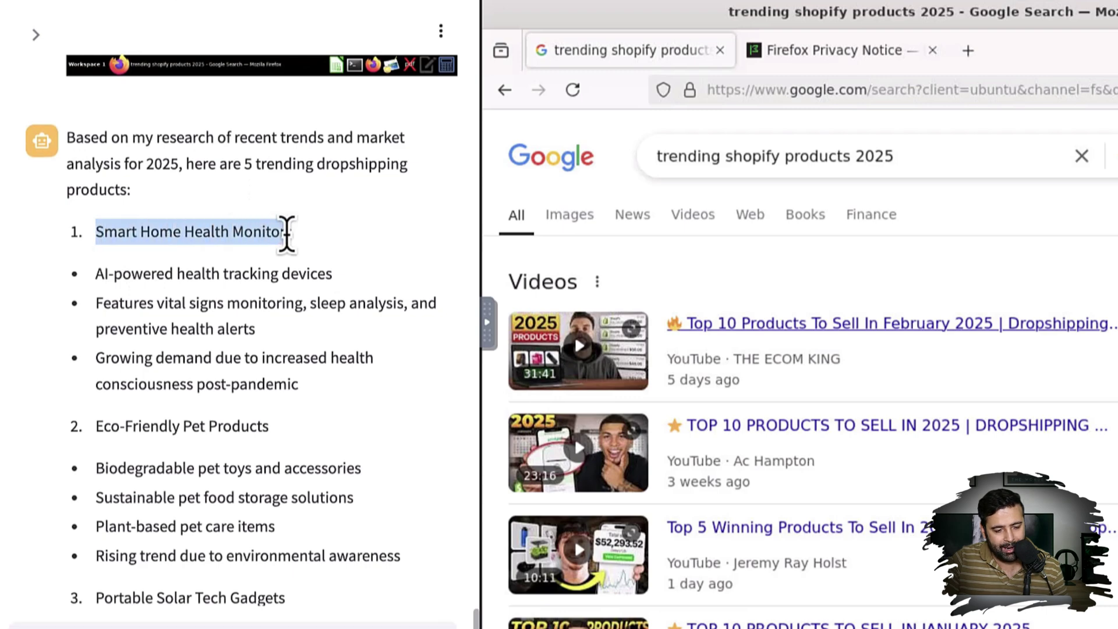
left_click(249, 237)
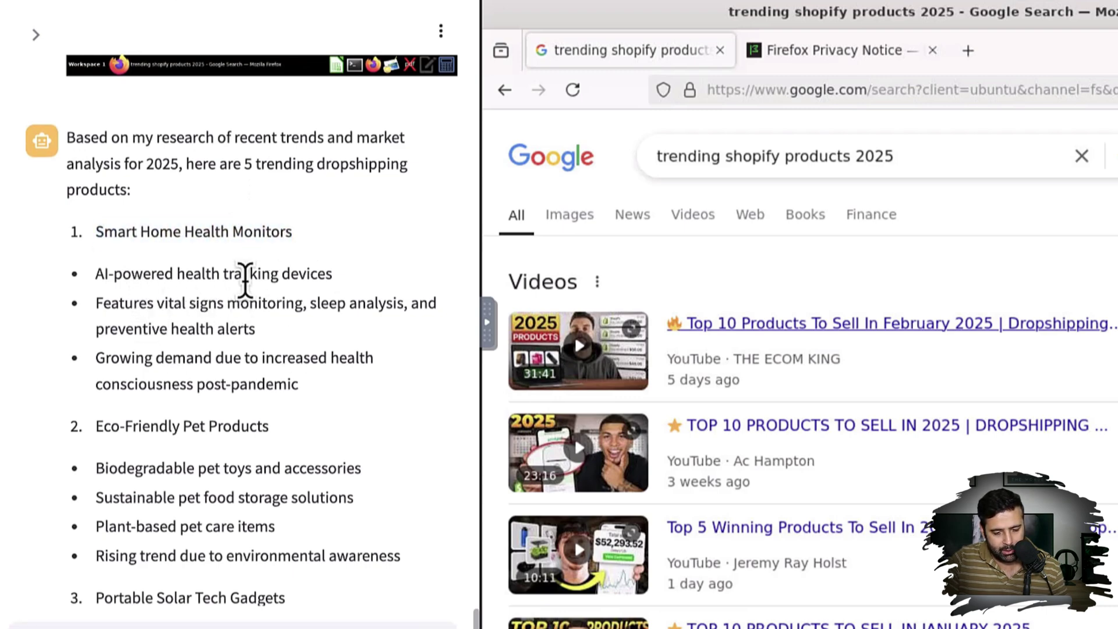
scroll(332, 230, "down", 6)
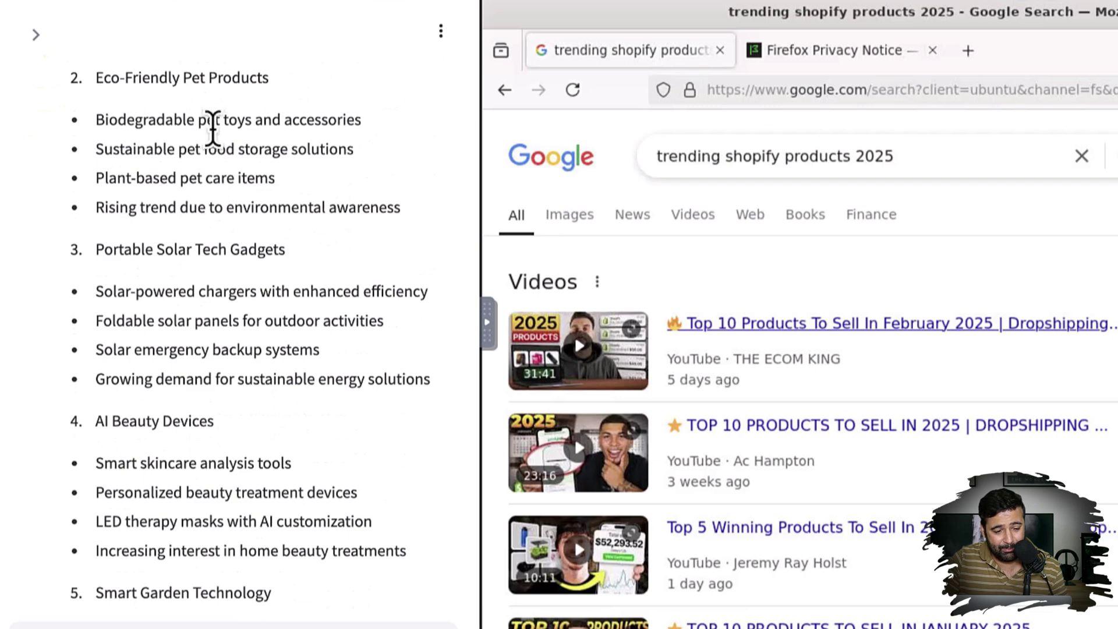
triple_click(232, 82)
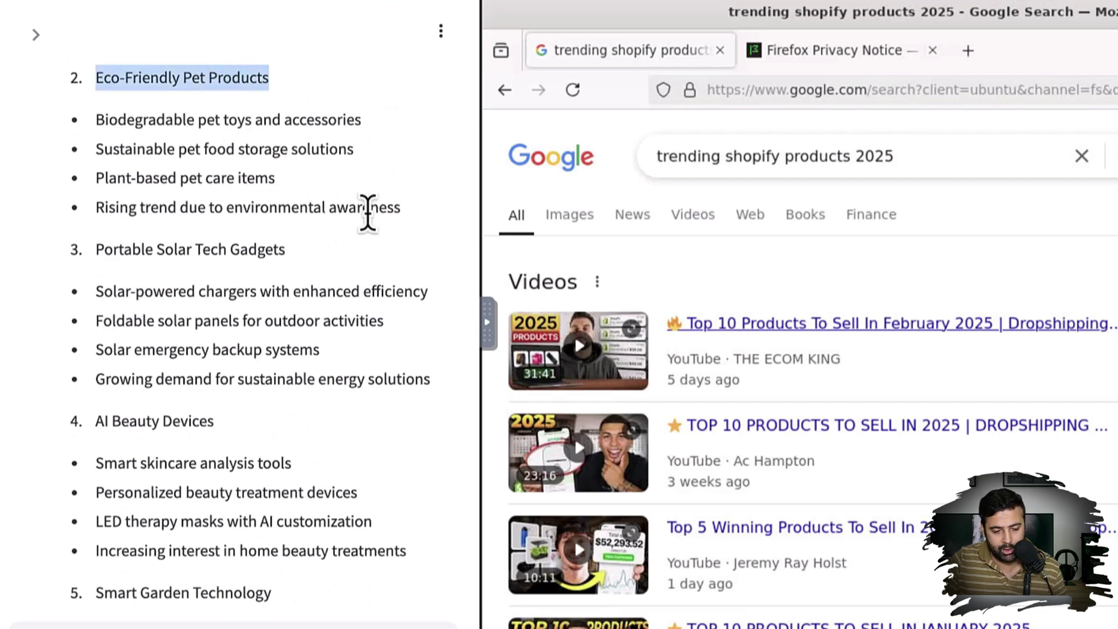
scroll(347, 198, "down", 1)
triple_click(252, 218)
scroll(387, 185, "down", 4)
triple_click(169, 173)
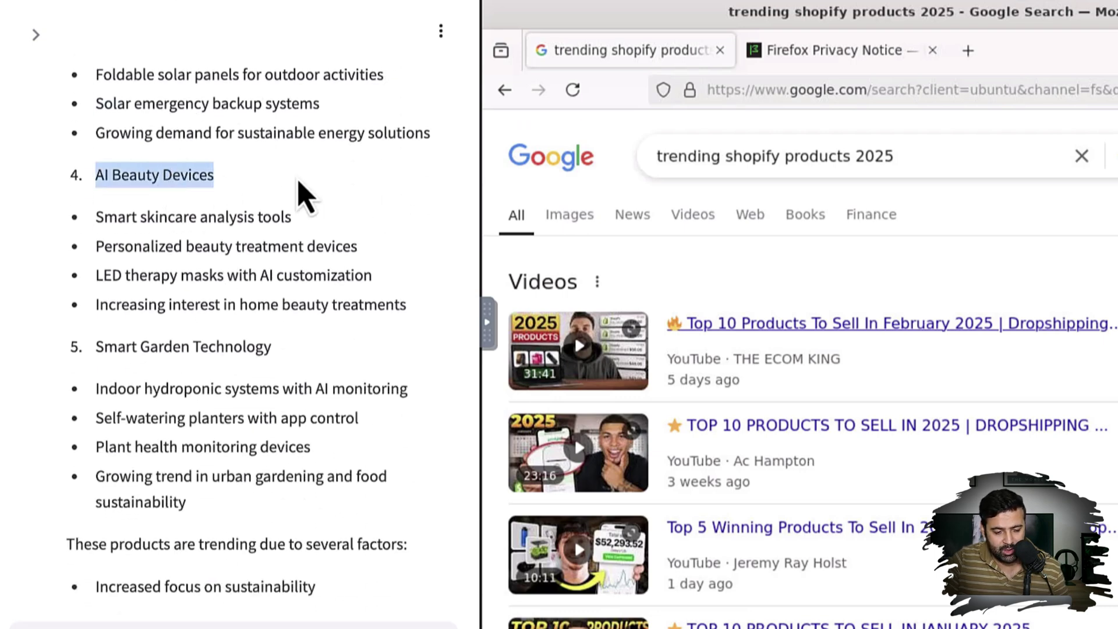
scroll(349, 194, "down", 3)
double_click(262, 182)
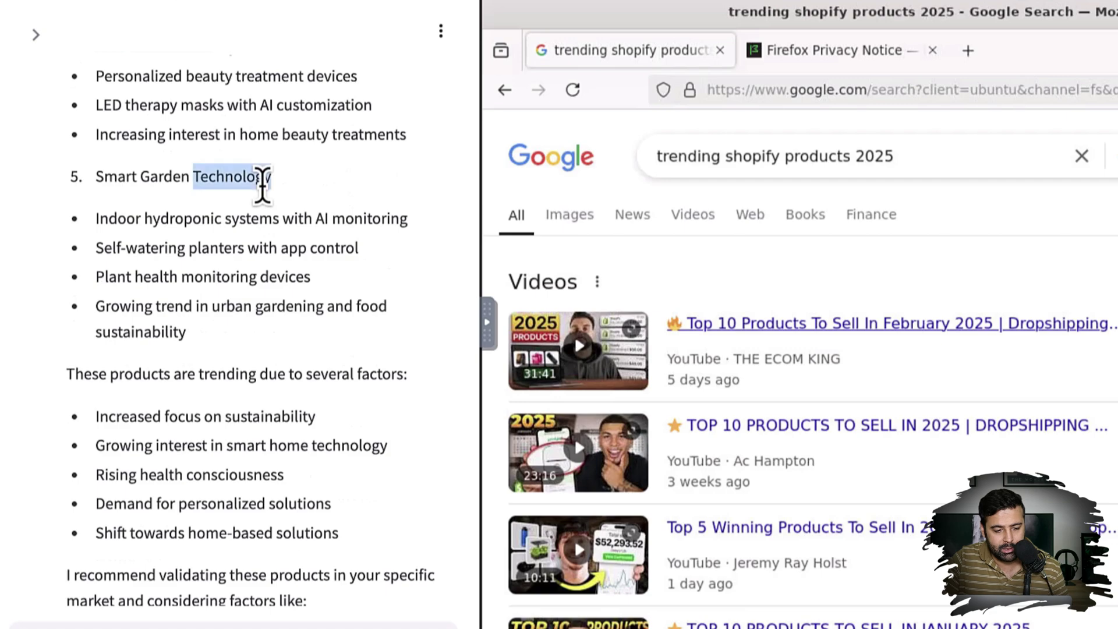
double_click(369, 219)
scroll(354, 282, "down", 1)
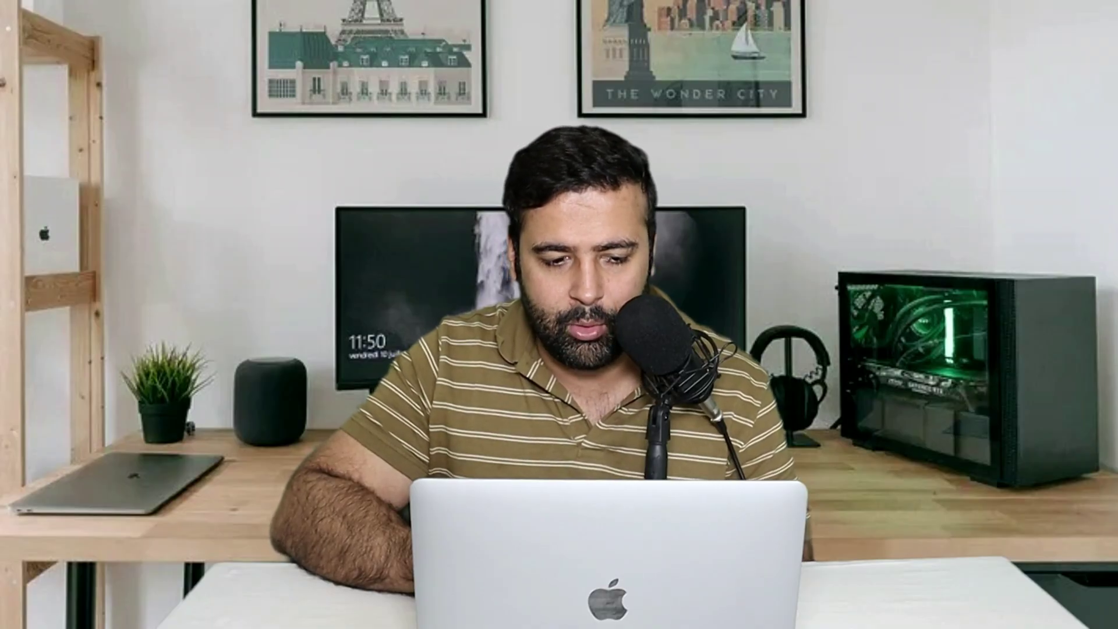